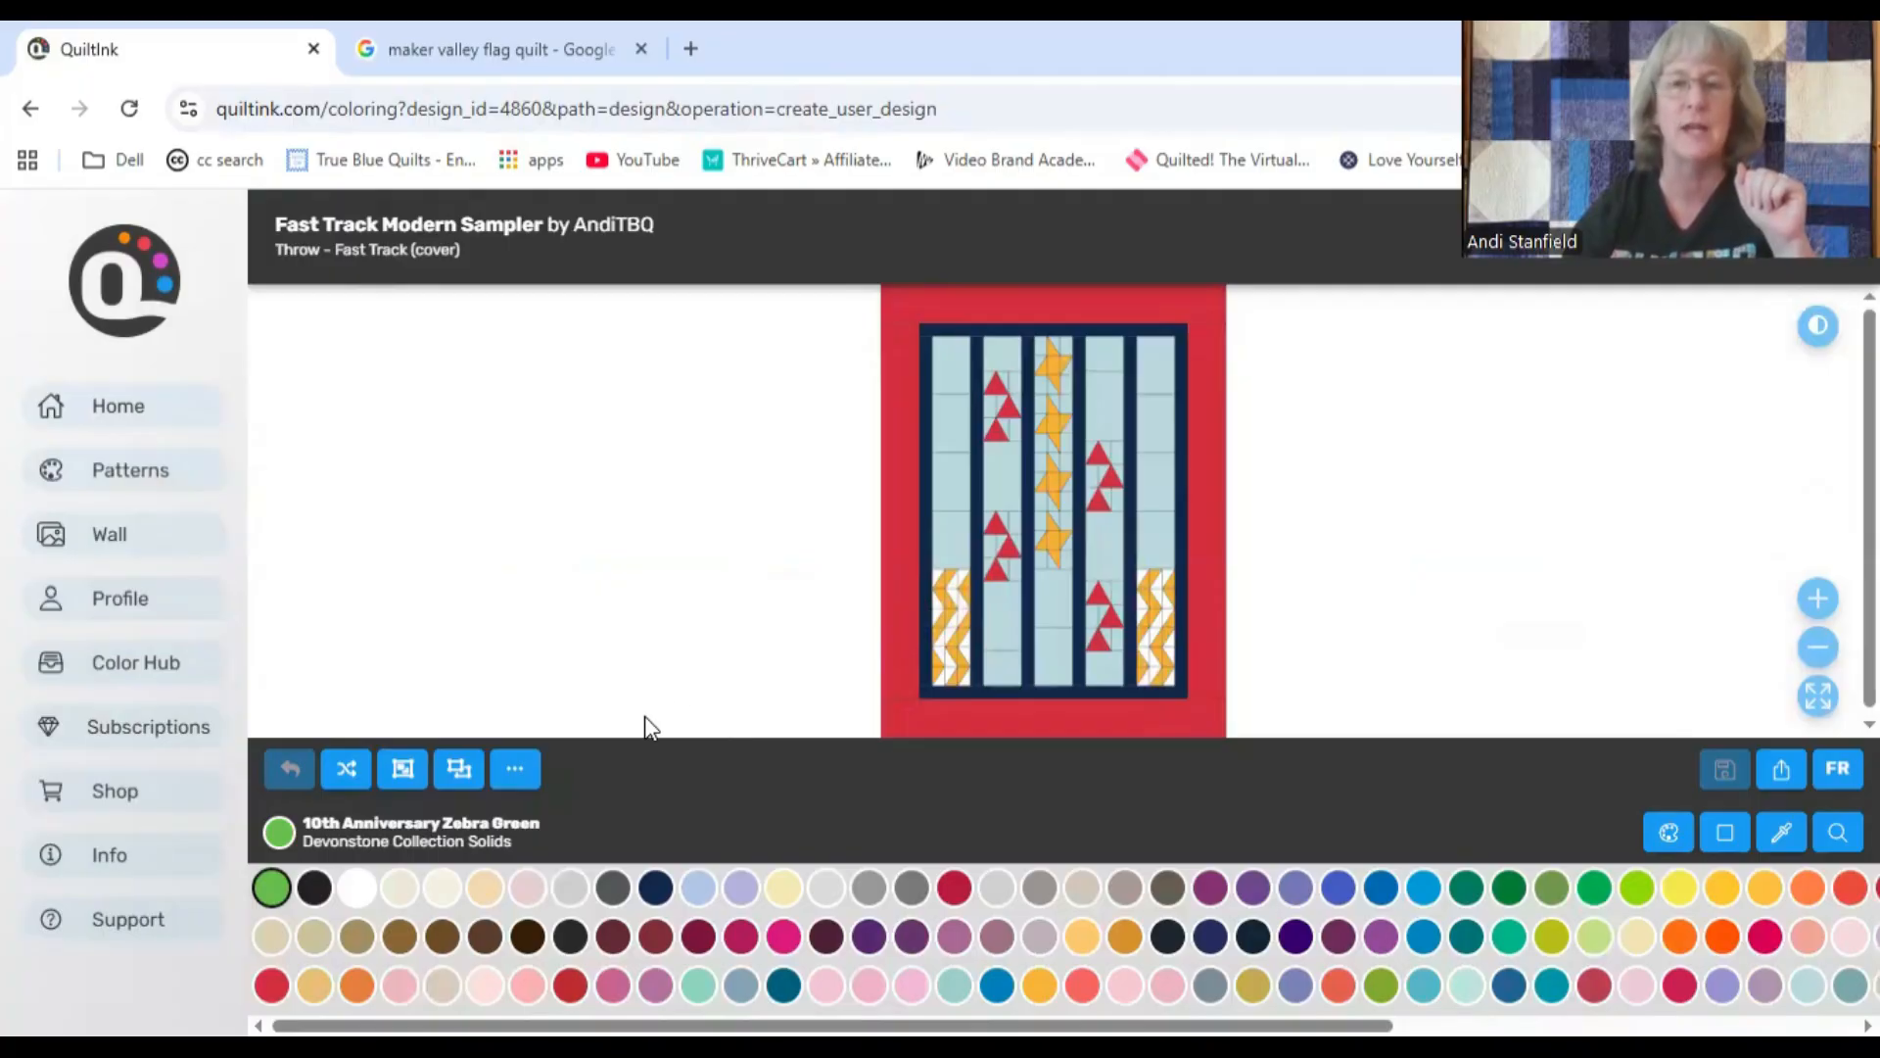
Step: Clear all colors from the Fast Track Modern Sampler quilt design
left_click(515, 769)
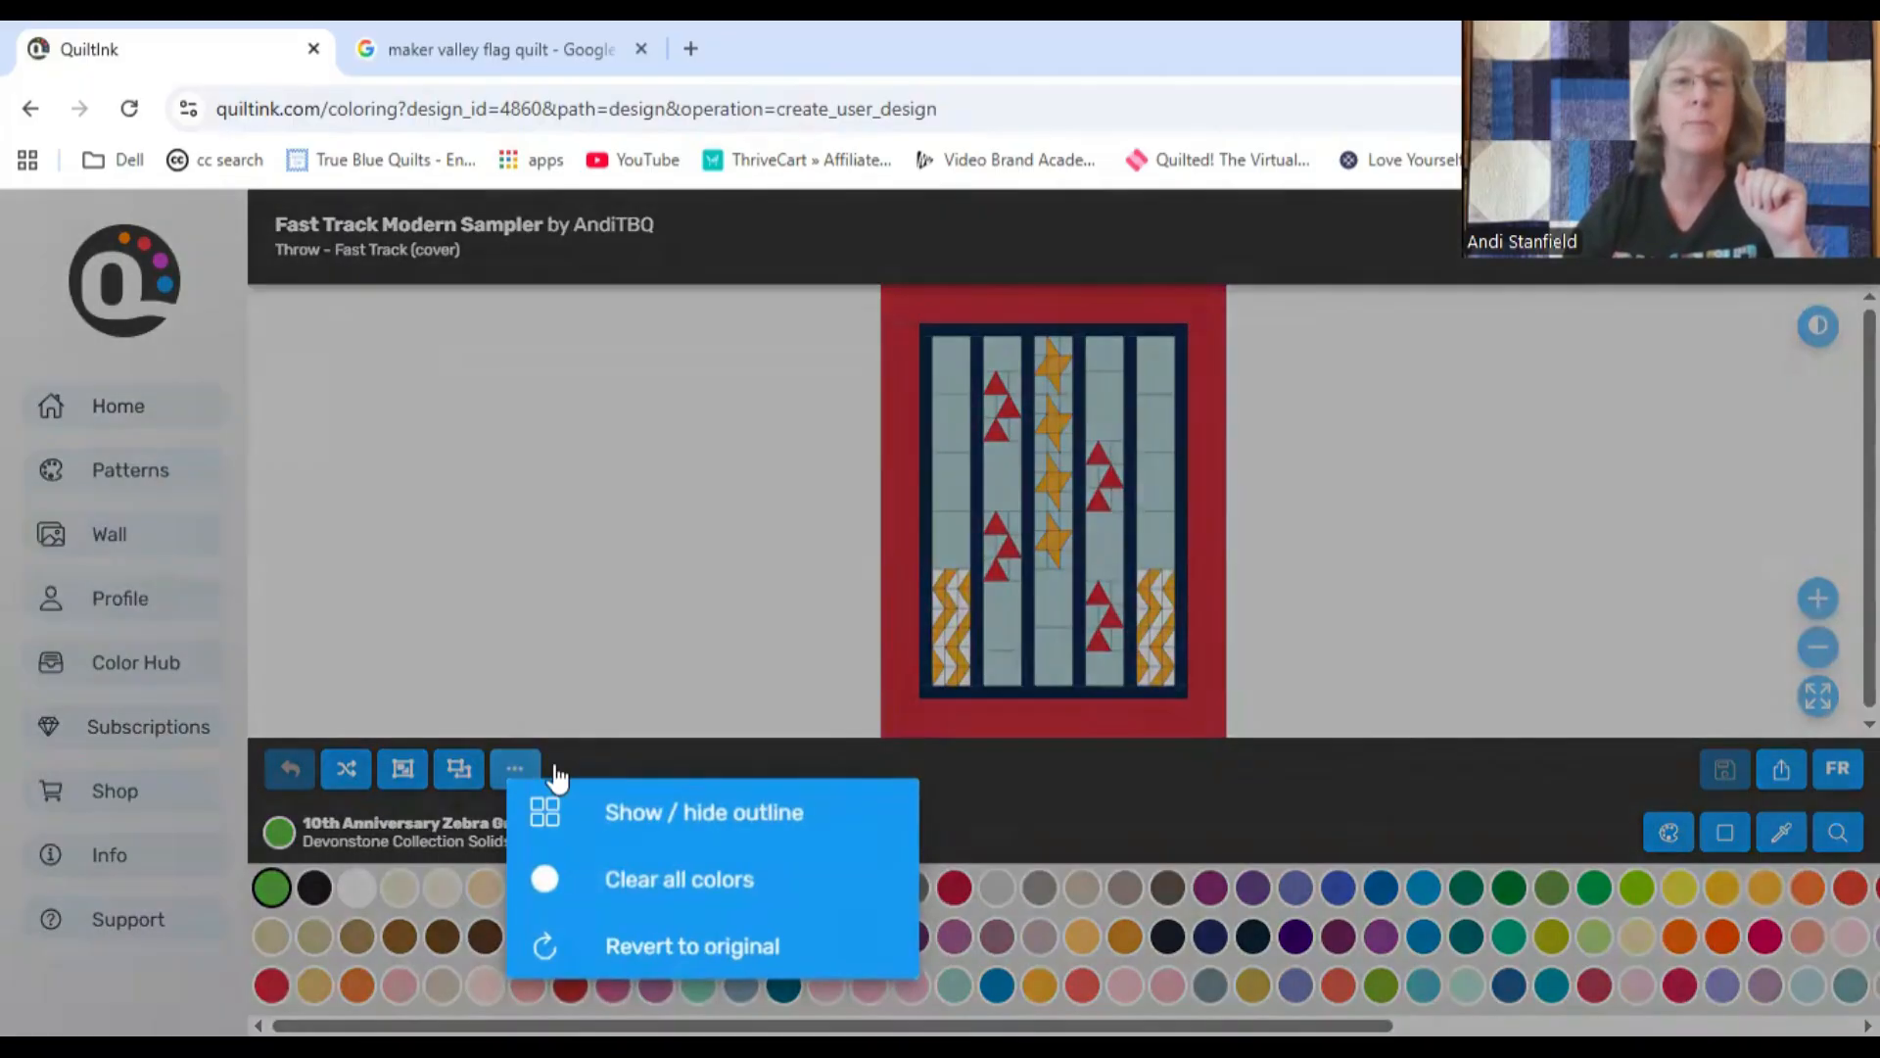
left_click(666, 877)
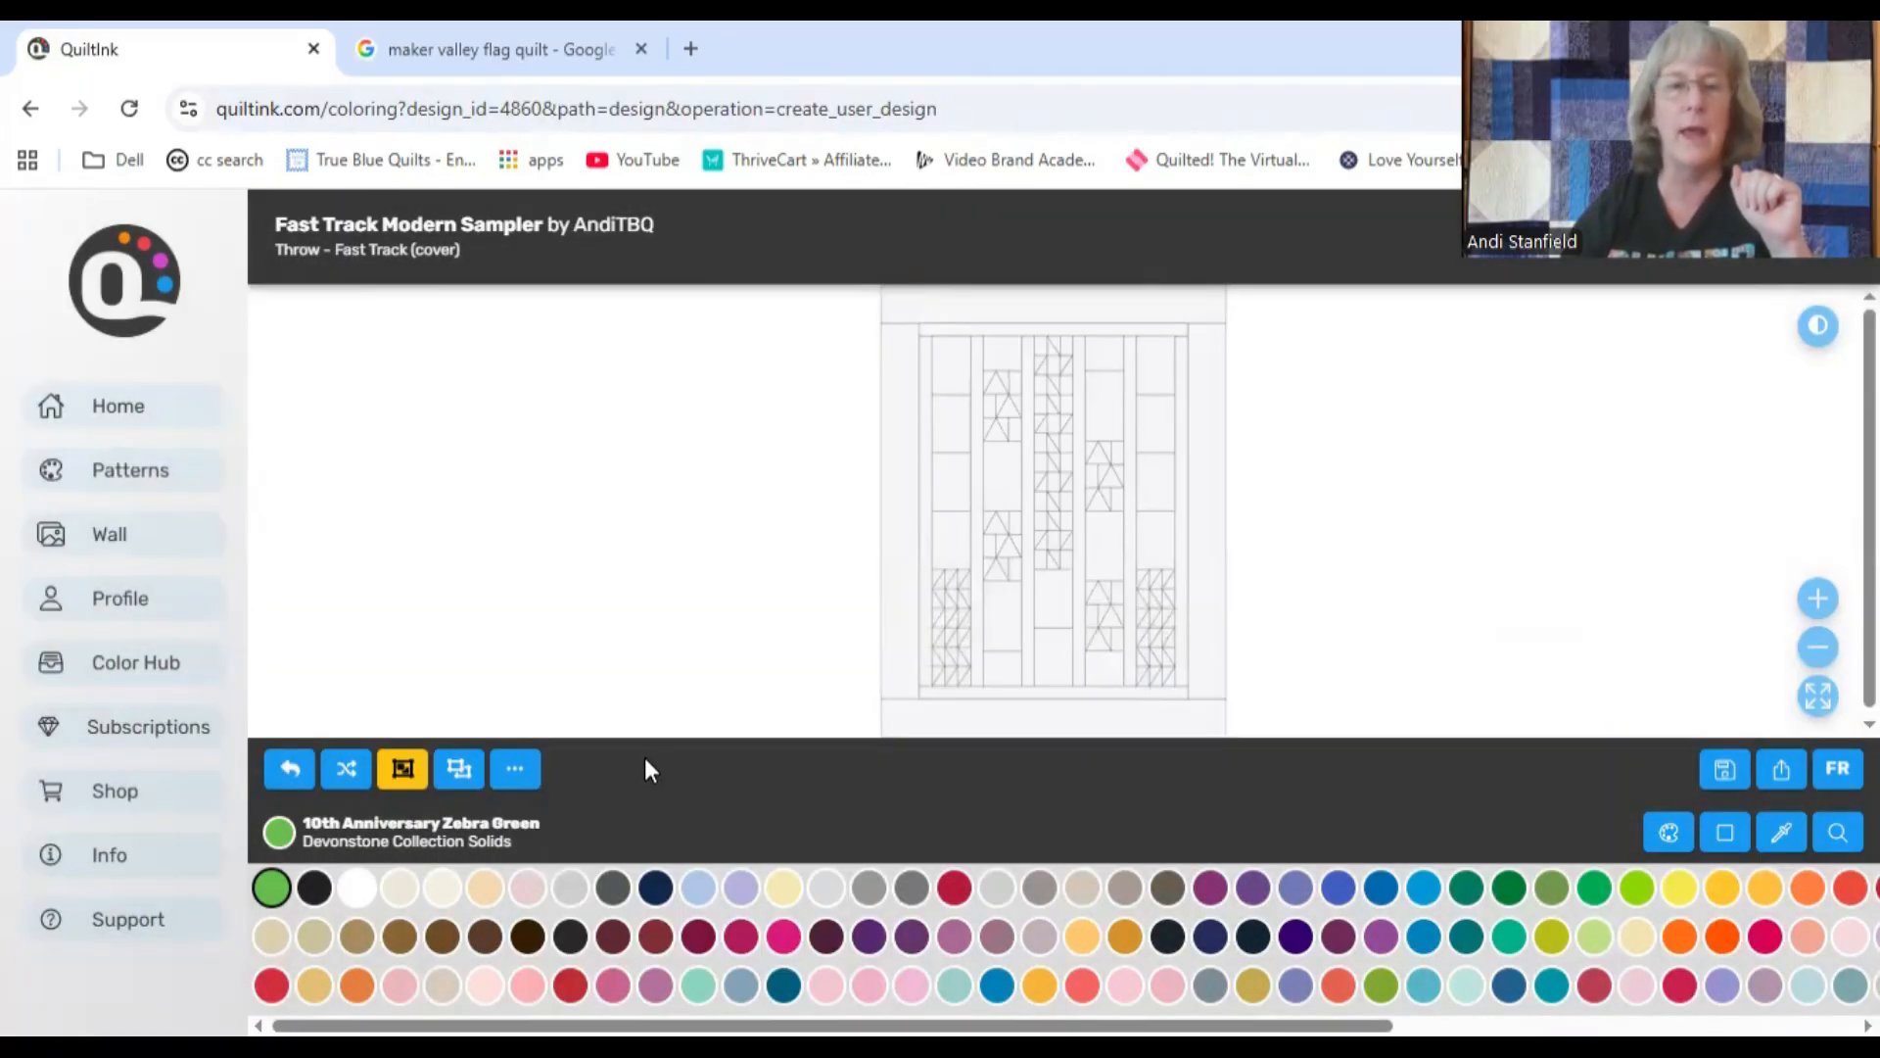
Step: Load the Cotton Couture - Michael Miller solid palette and browse through its color swatches
left_click(1669, 832)
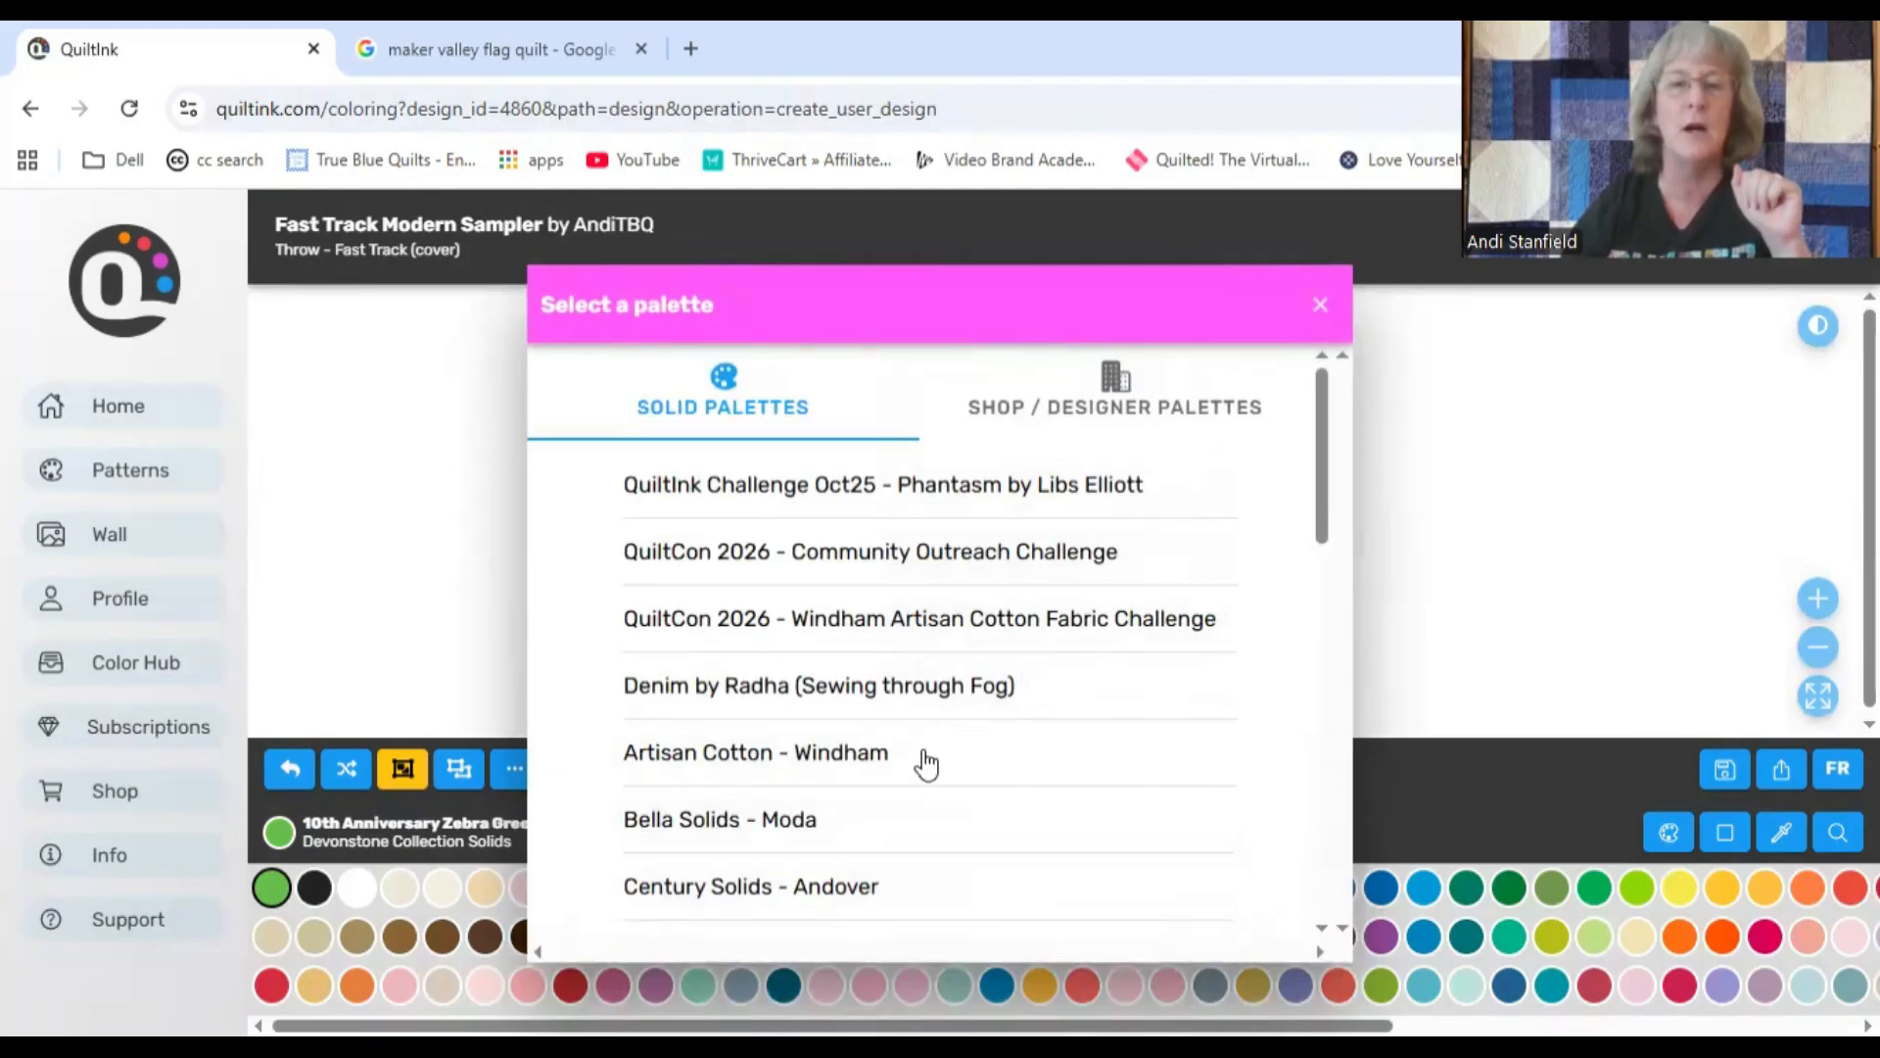
scroll(965, 769, "down", 3)
scroll(974, 769, "down", 2)
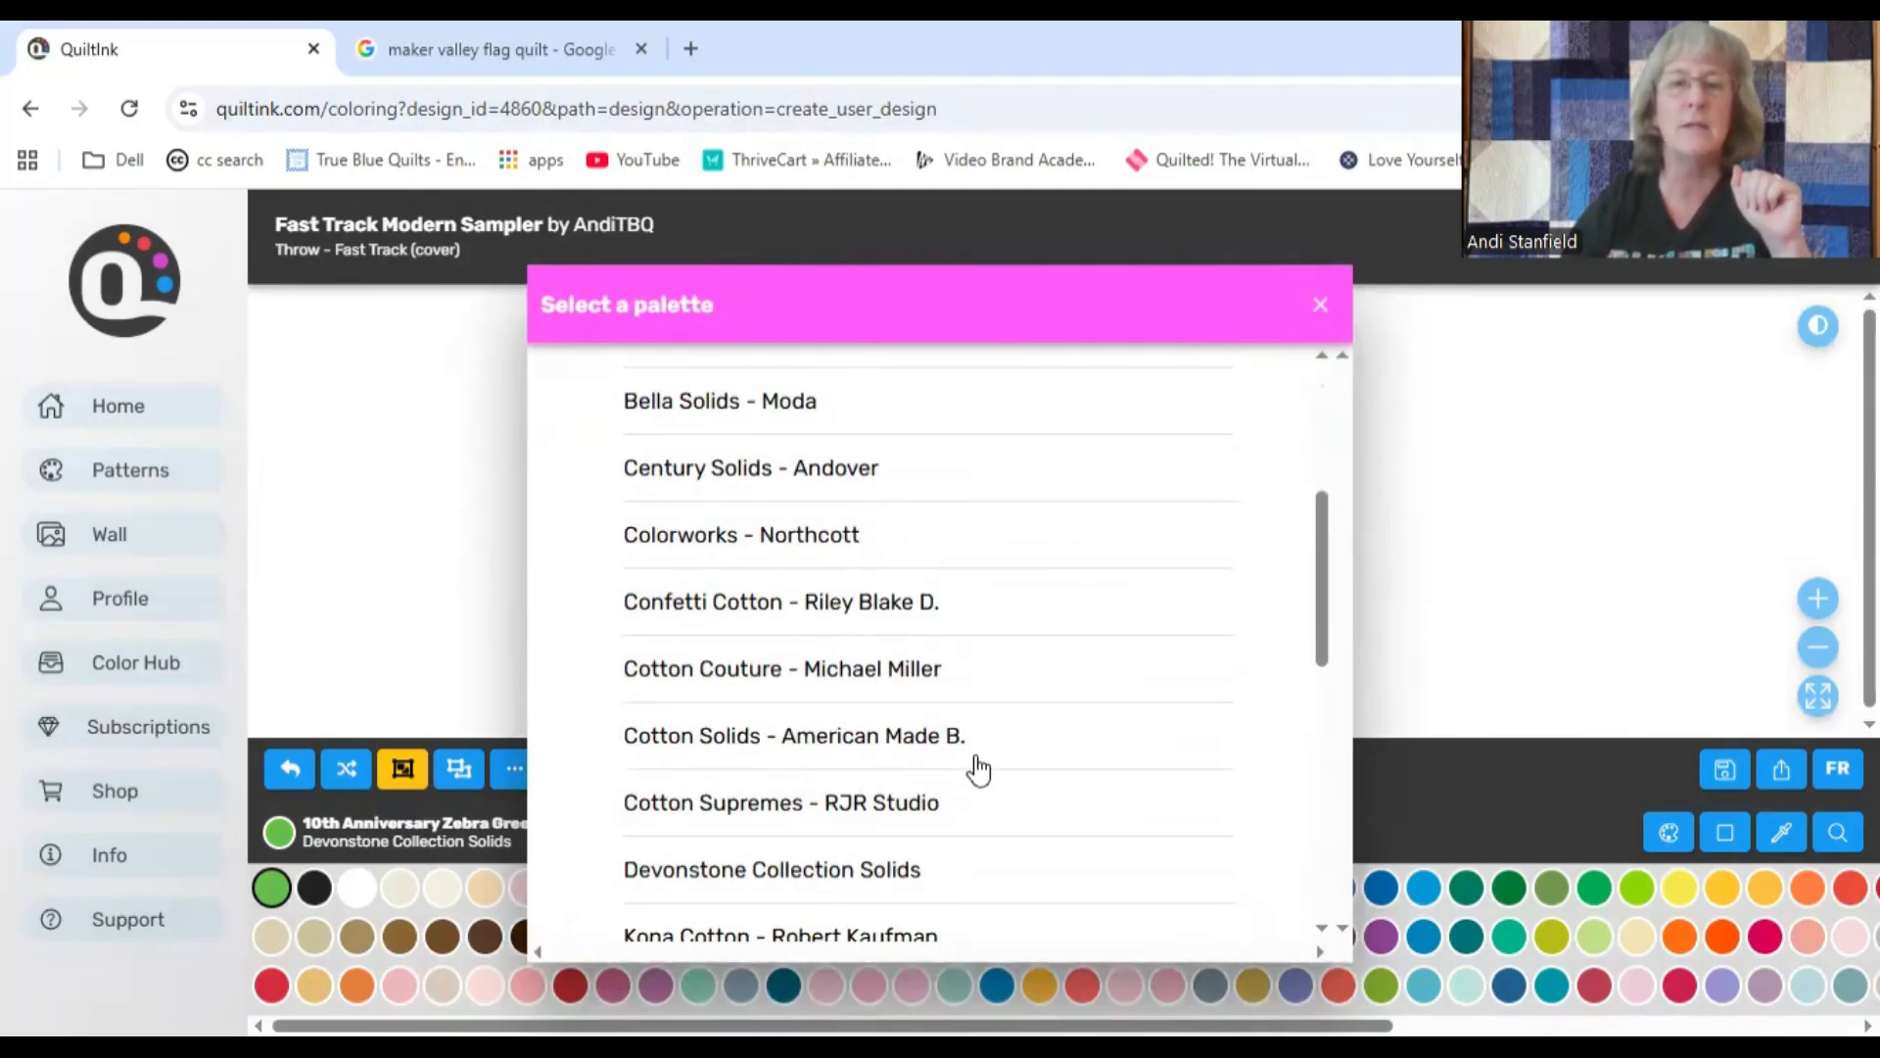
left_click(914, 676)
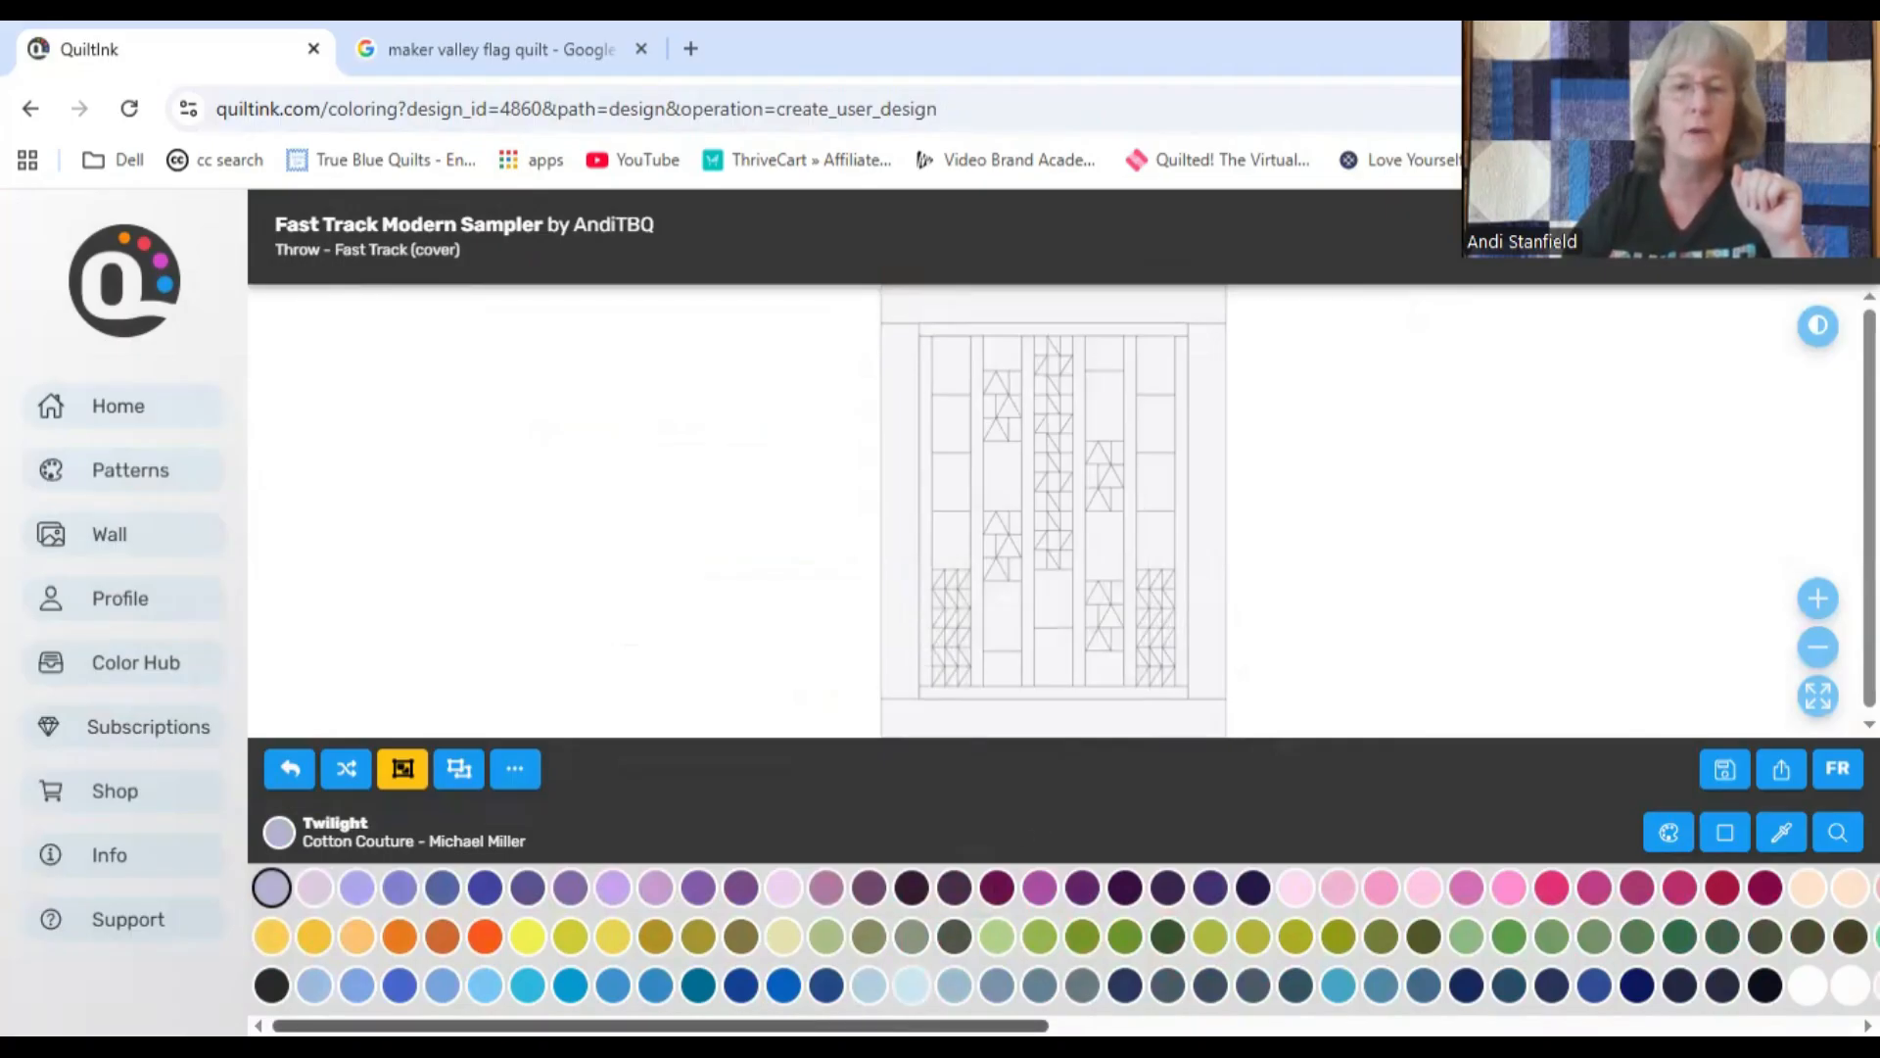
scroll(1064, 935, "right", 10)
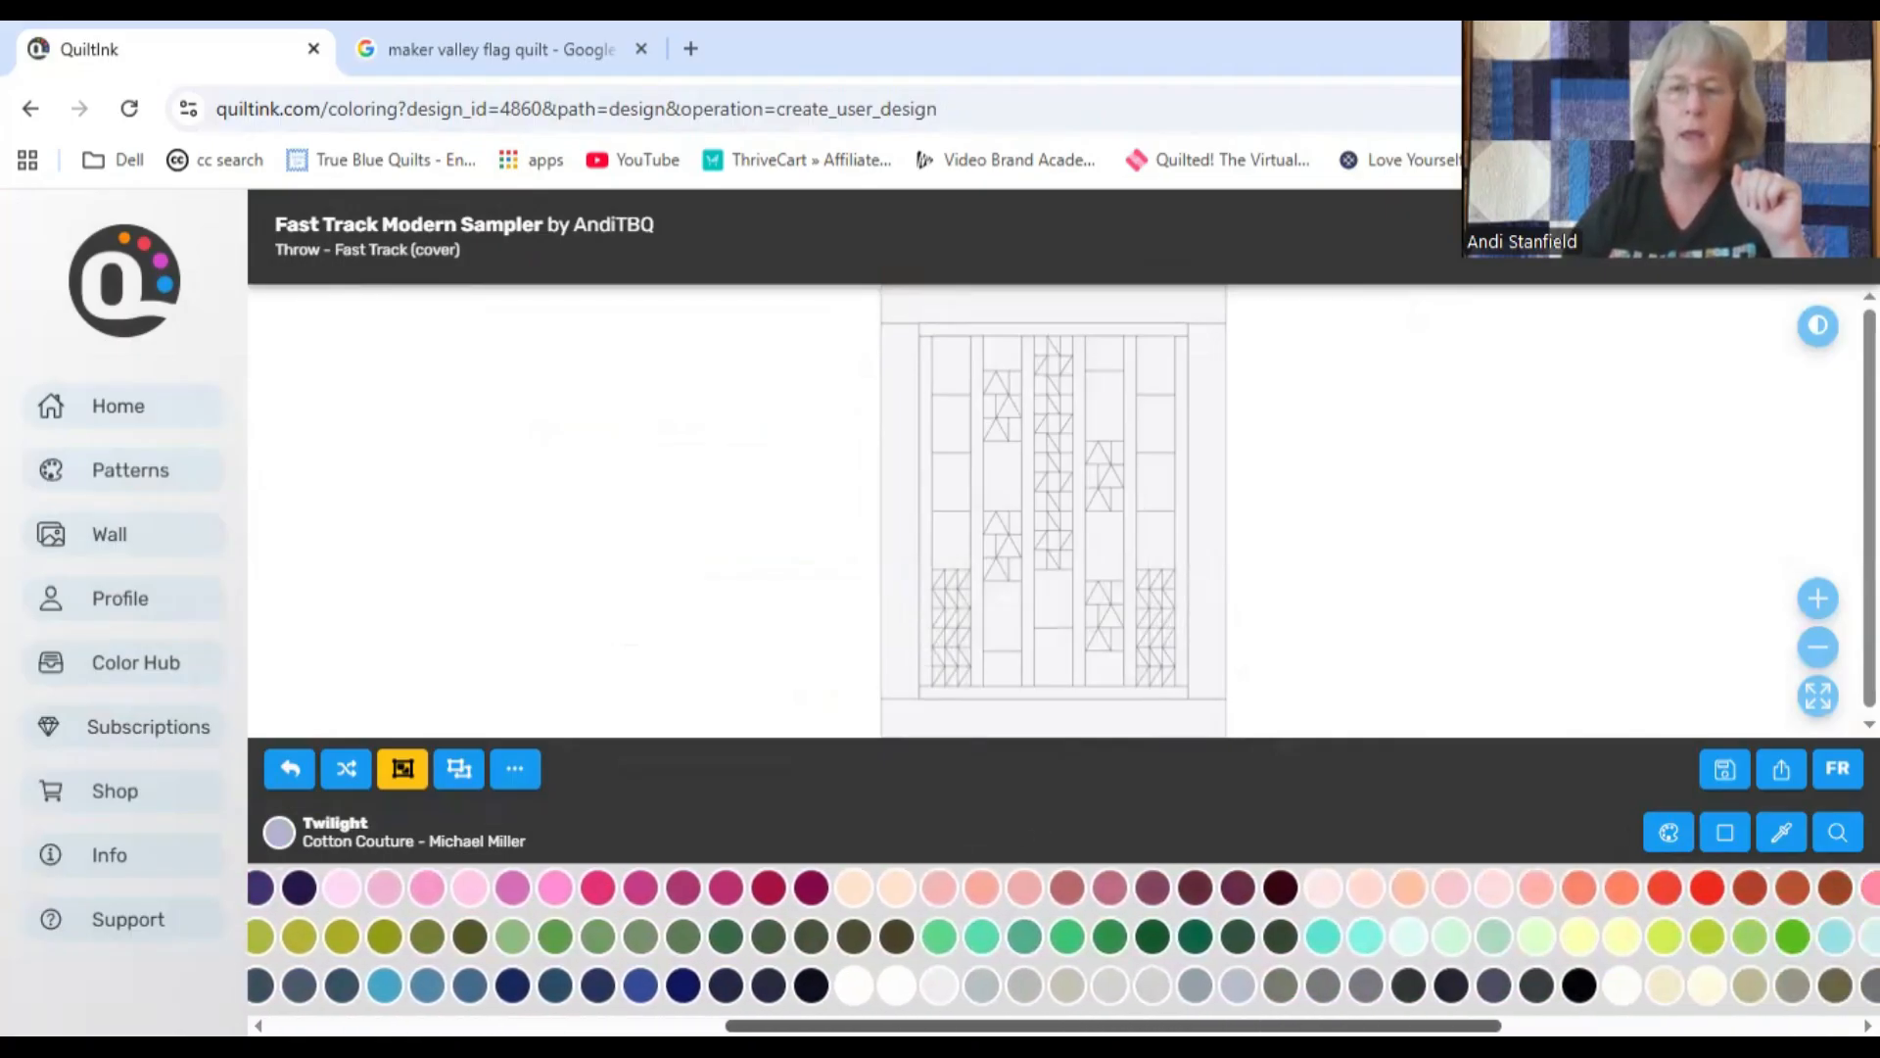
scroll(1069, 940, "right", 3)
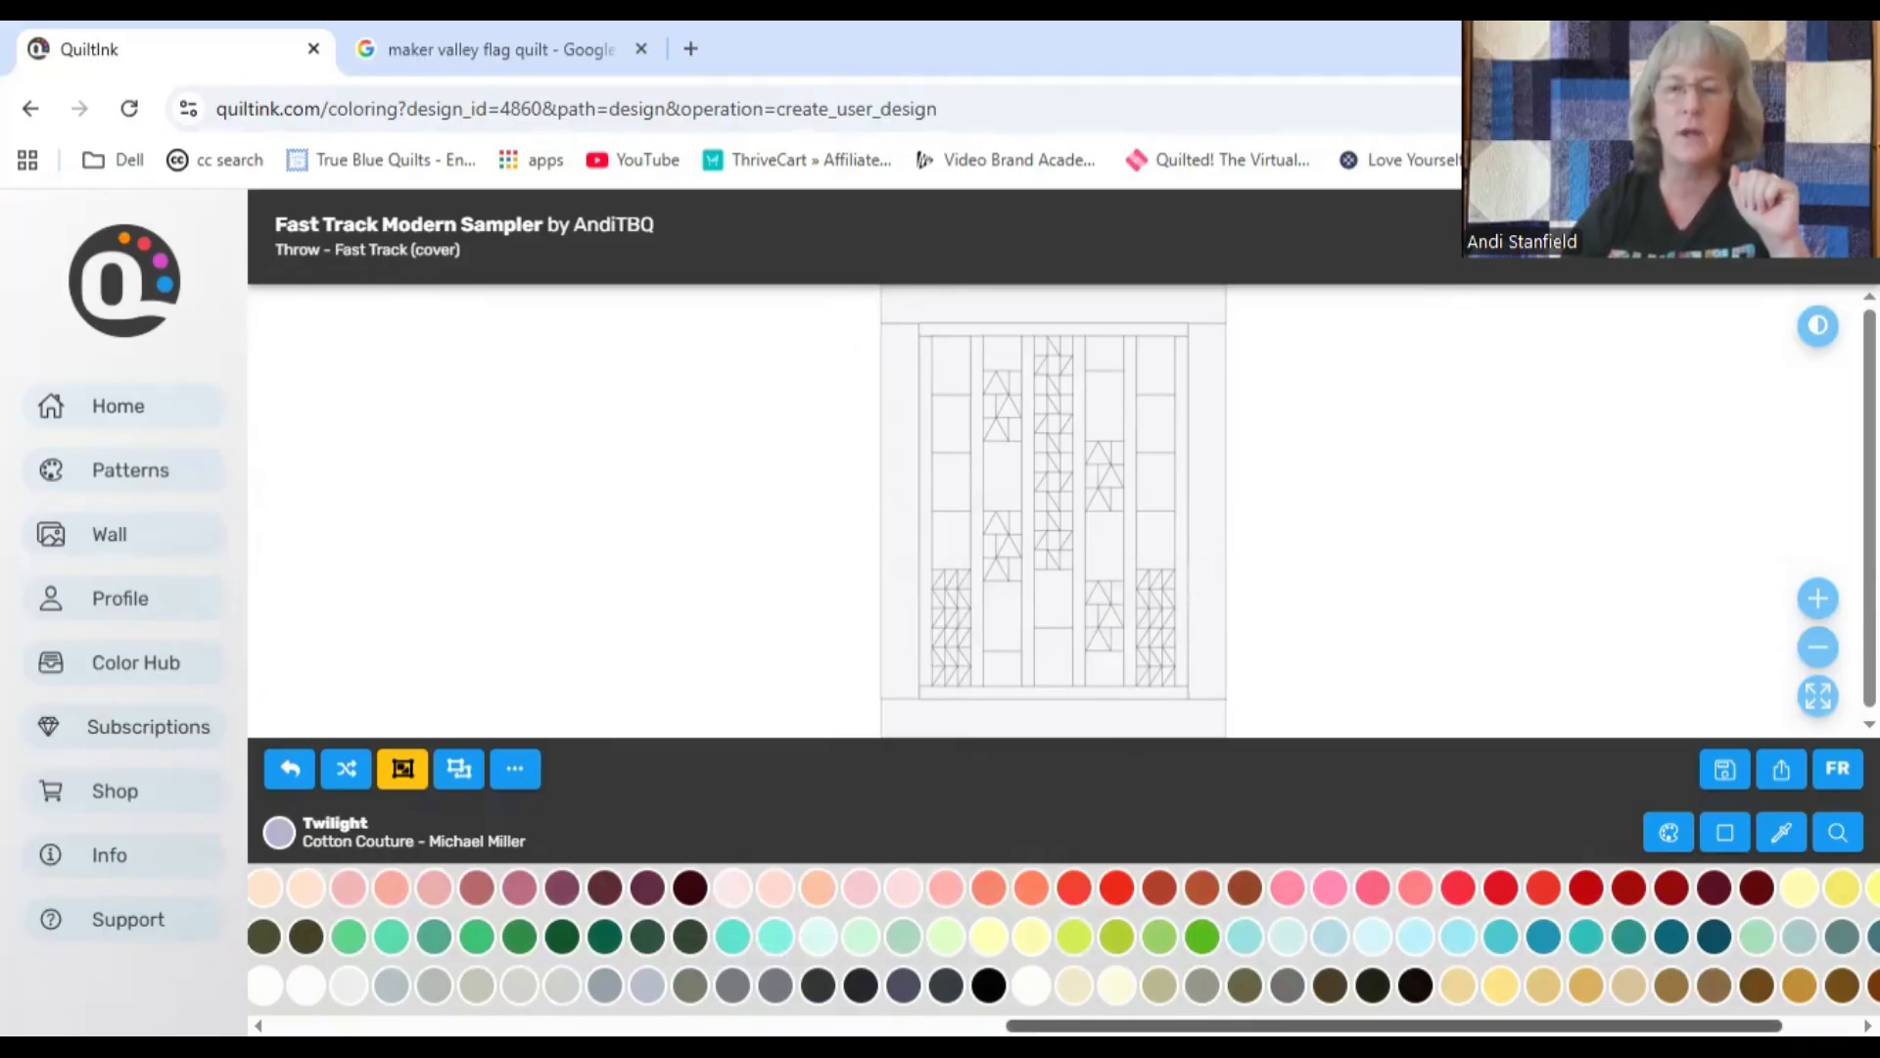
scroll(1063, 935, "left", 10)
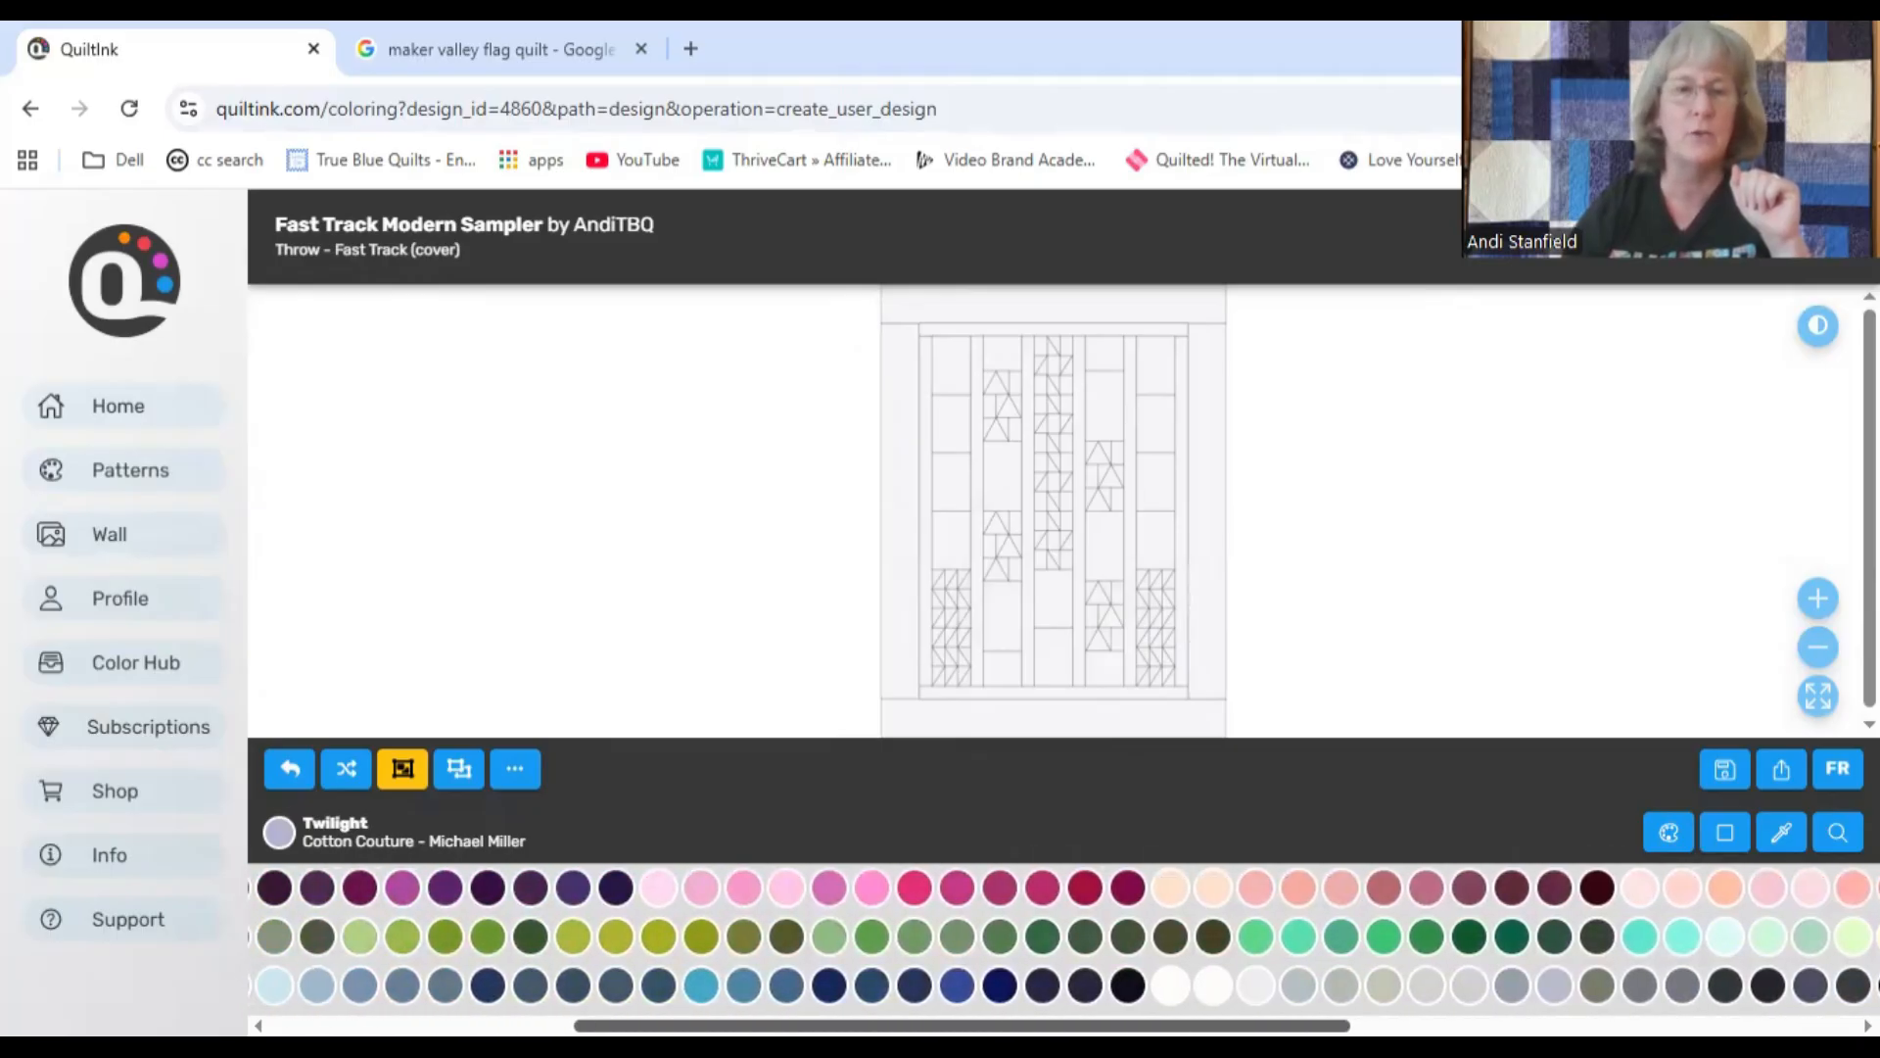
scroll(1064, 936, "left", 3)
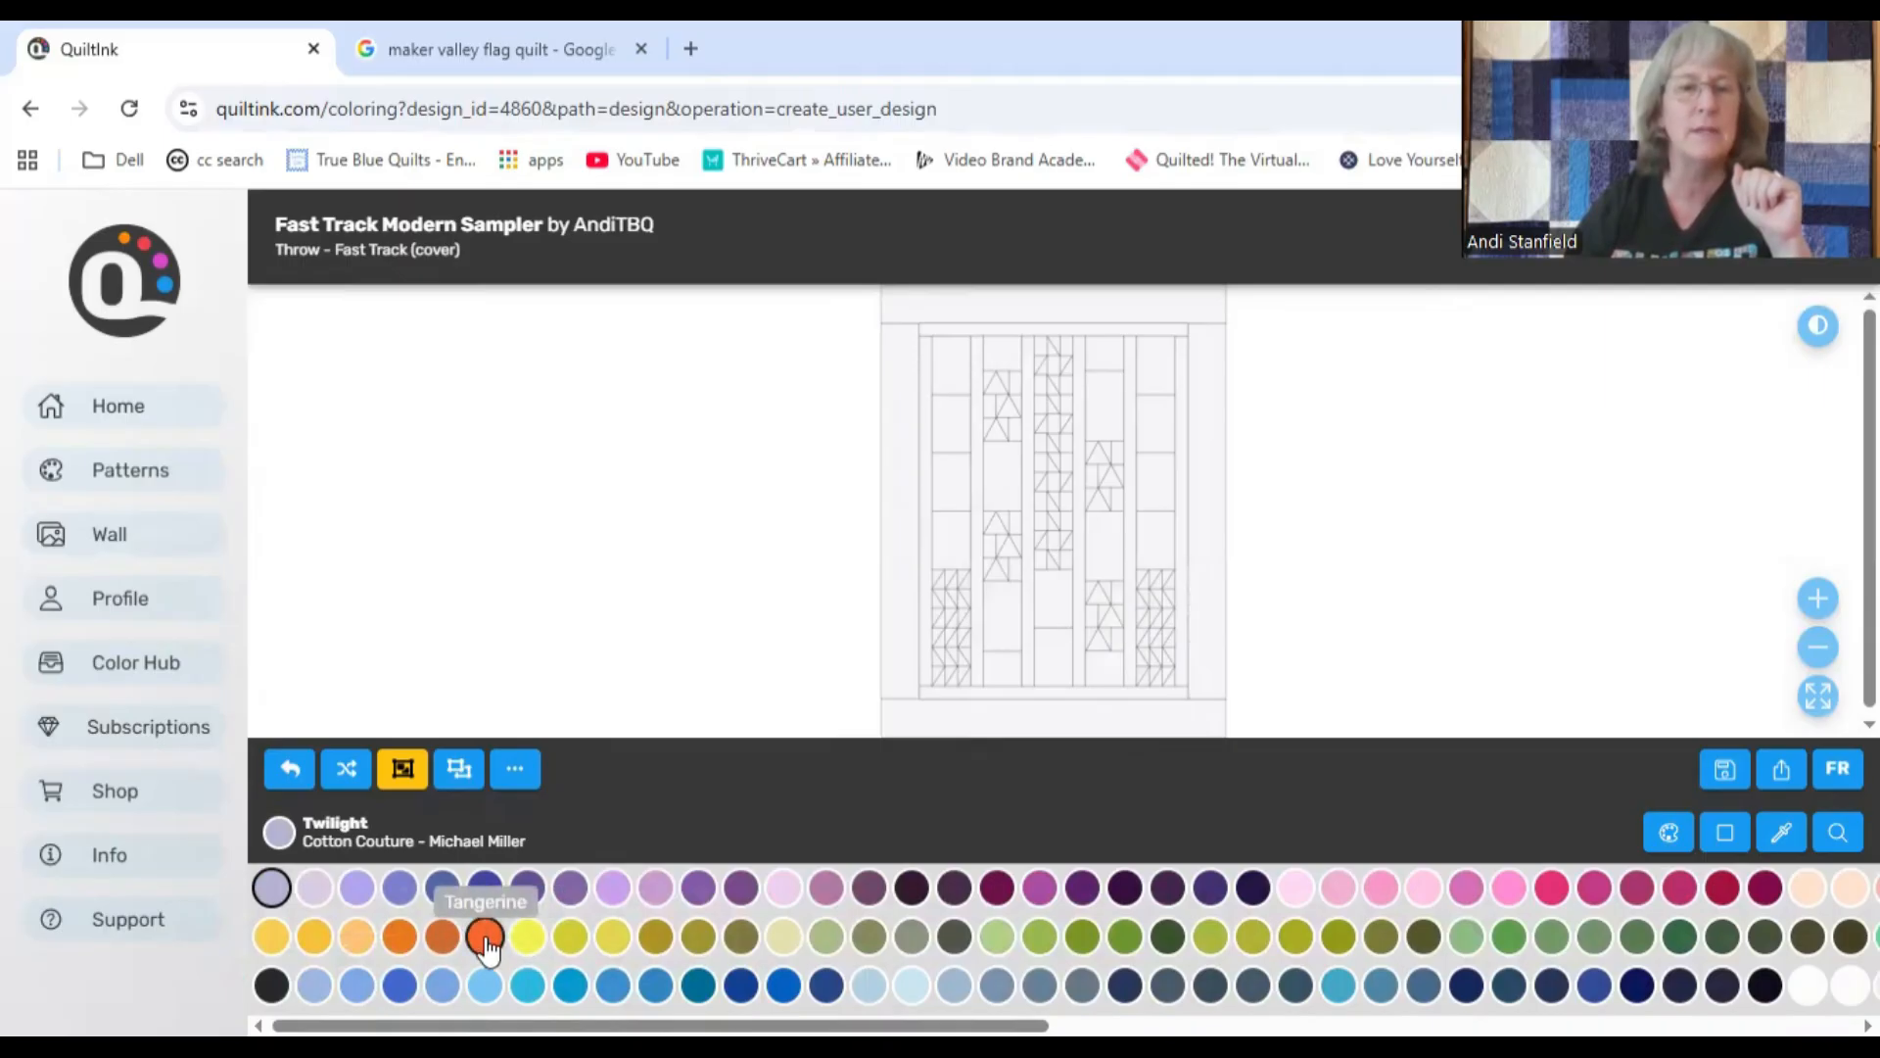
Step: Switch to the Cotton Supremes - RJR Studio solid palette and look through its color swatches
left_click(1669, 831)
scroll(867, 756, "down", 4)
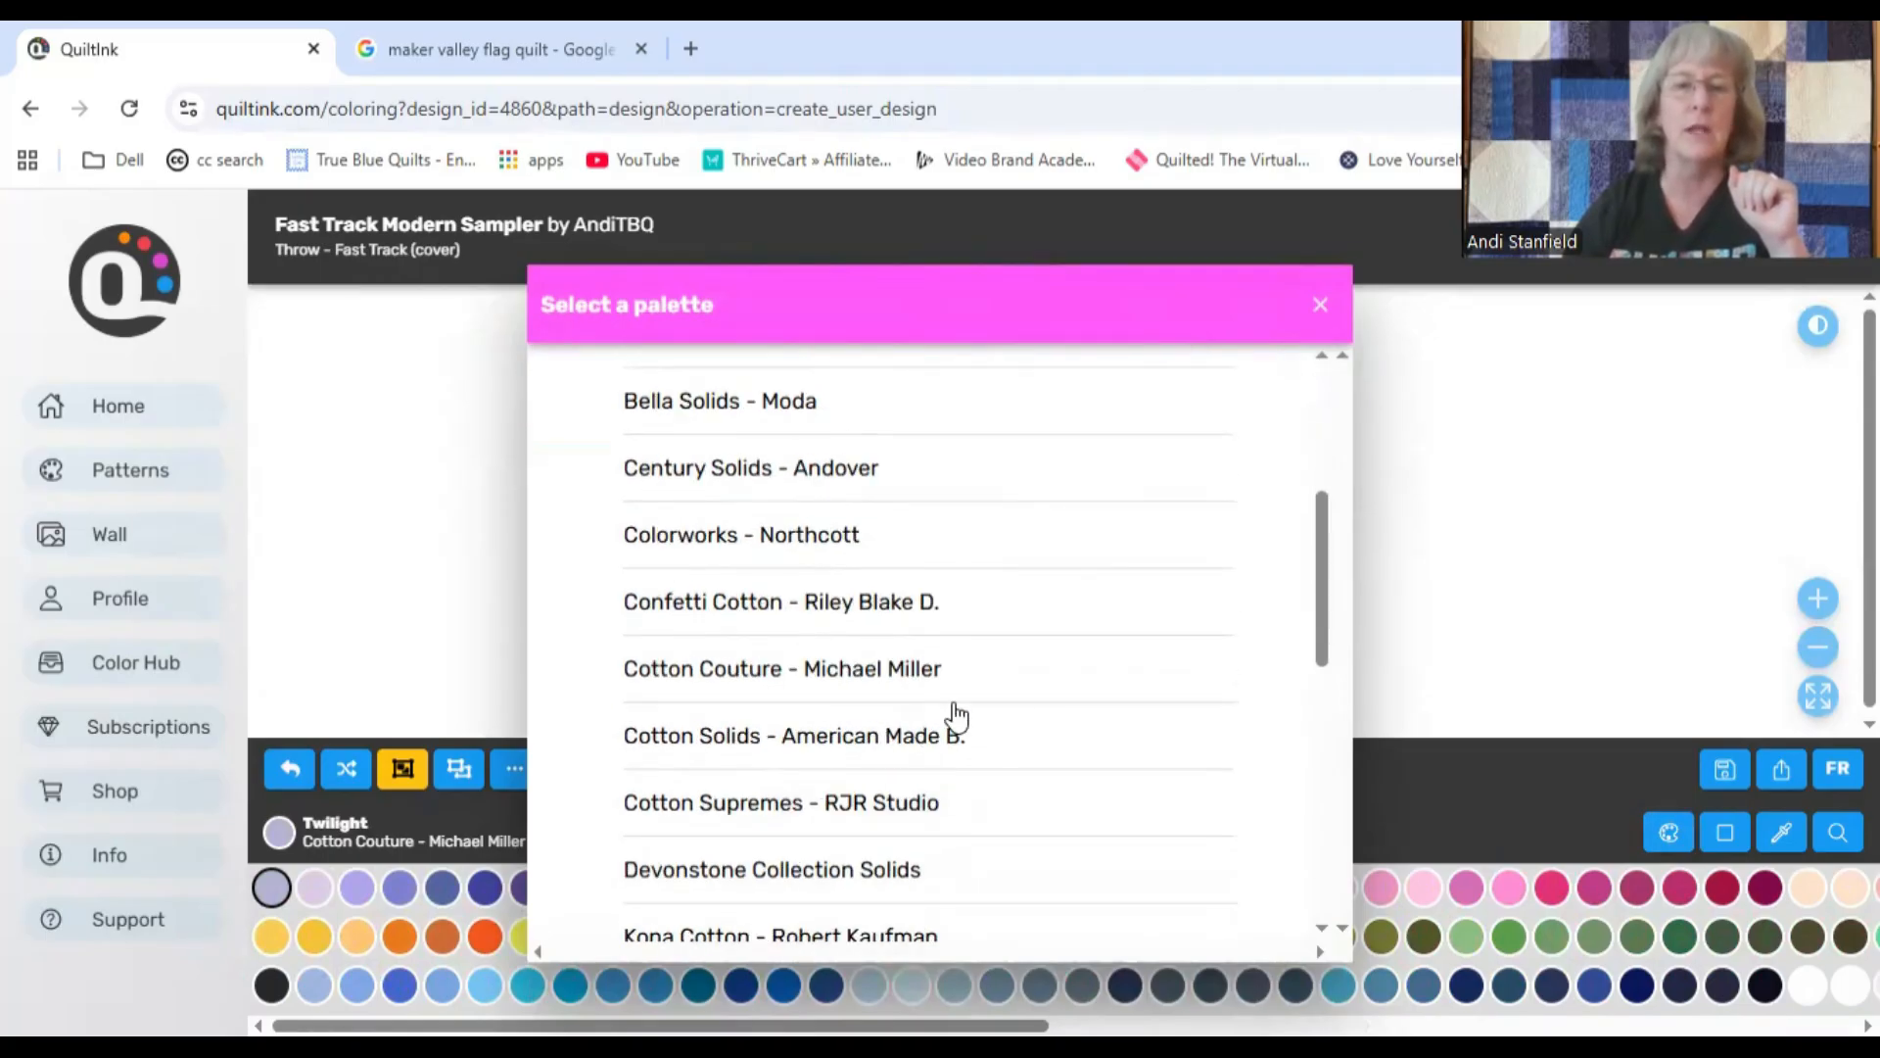
scroll(955, 714, "down", 2)
left_click(896, 674)
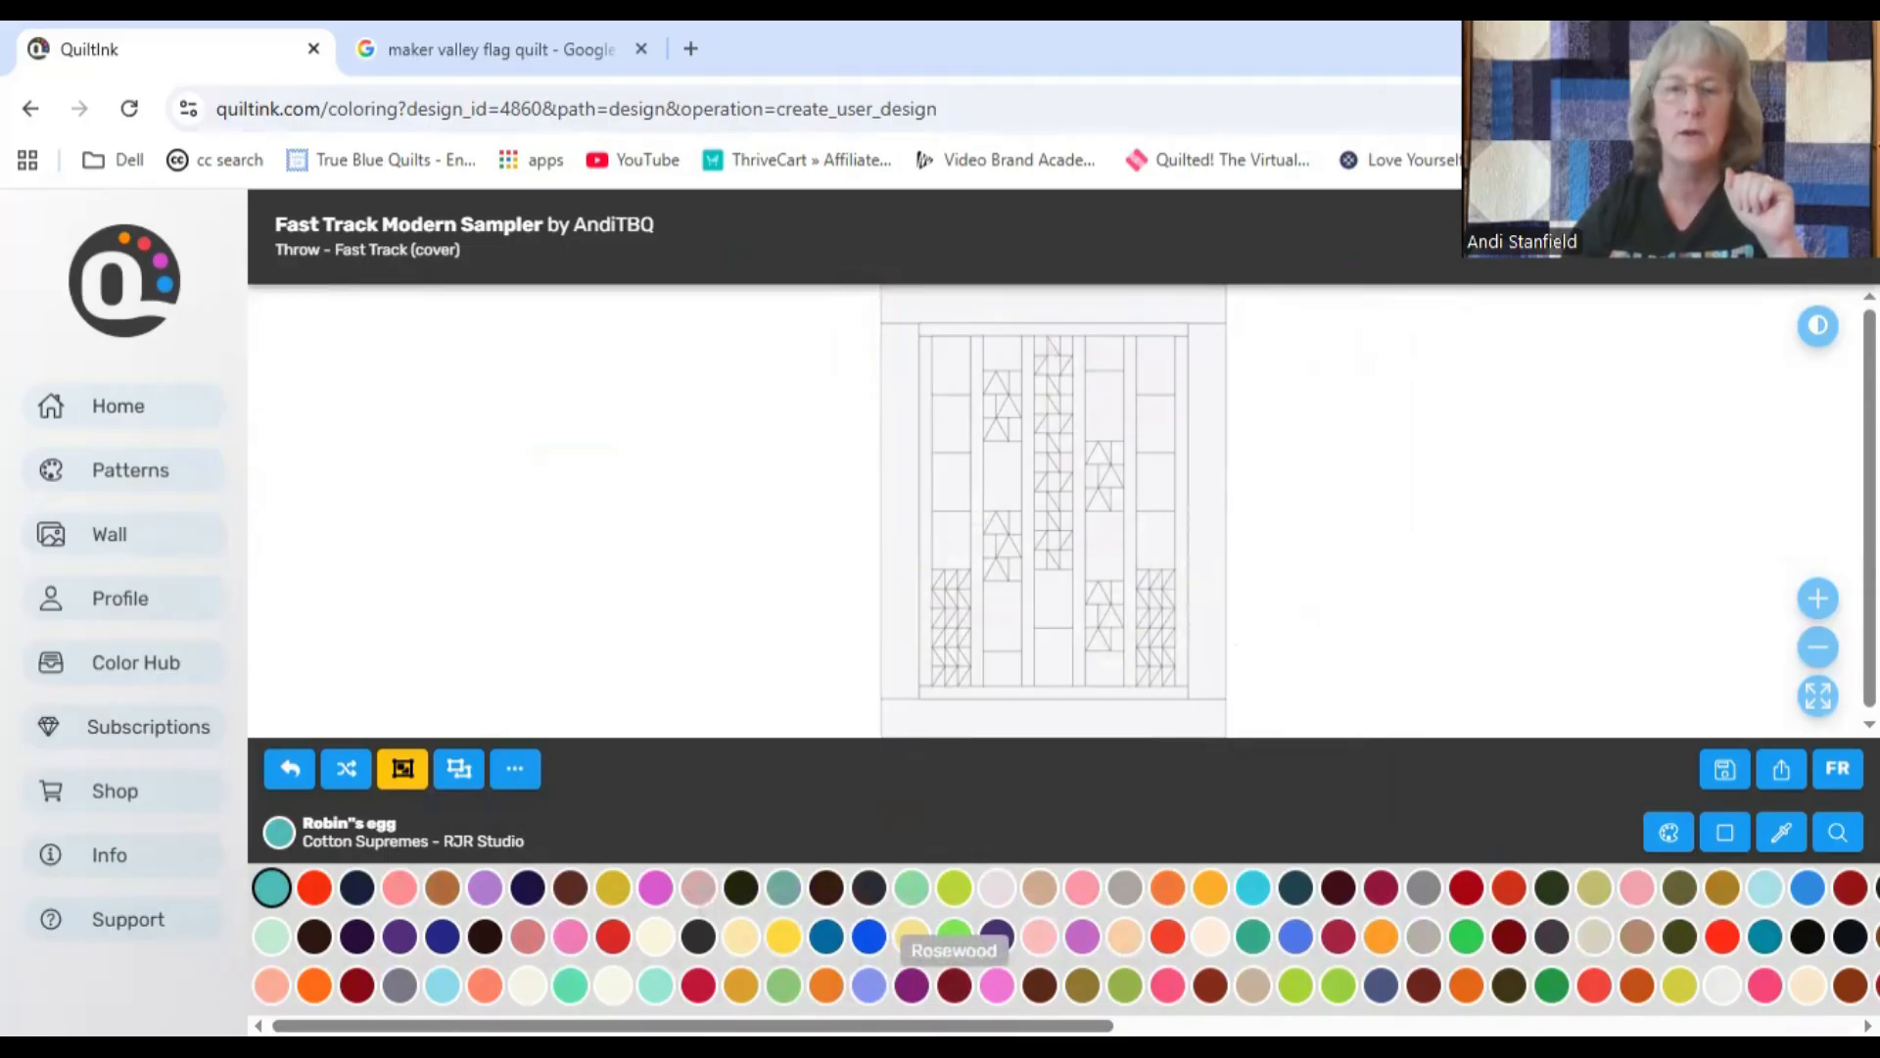
left_click_drag(692, 1025, 1081, 1025)
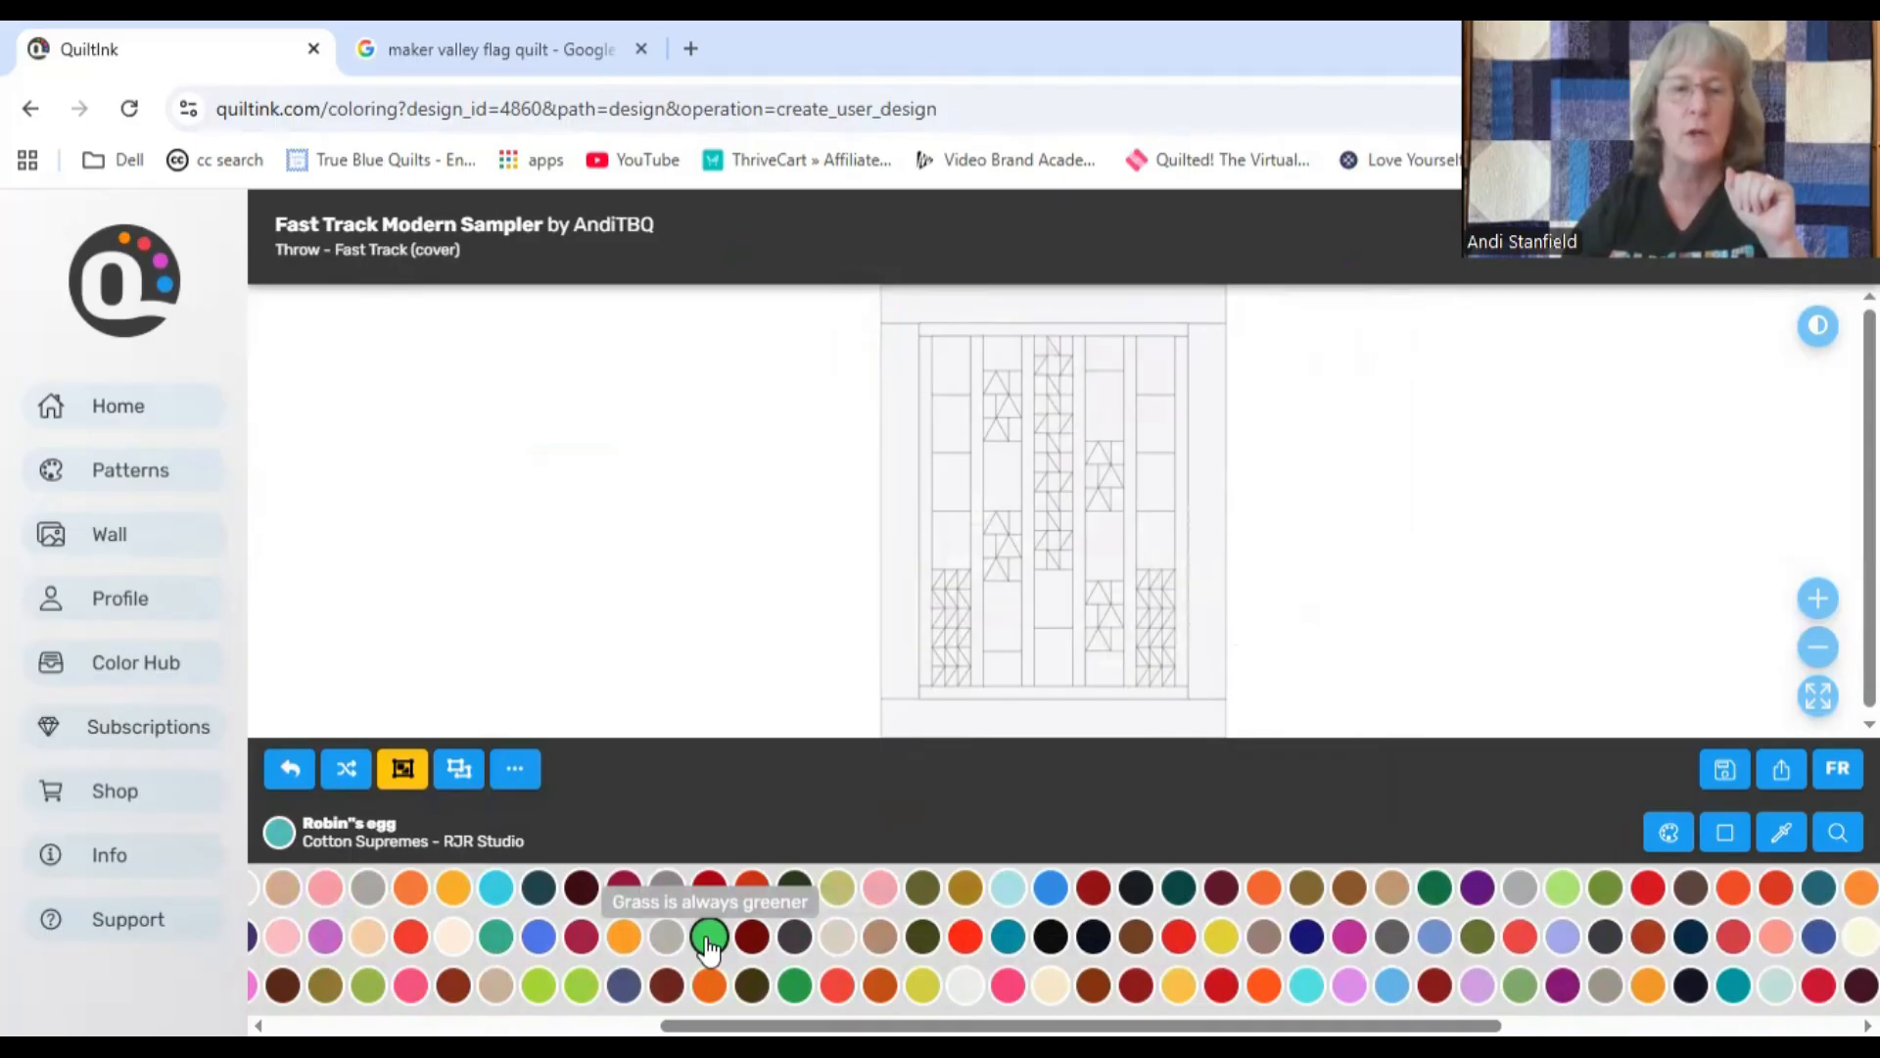
left_click_drag(1082, 1025, 692, 1025)
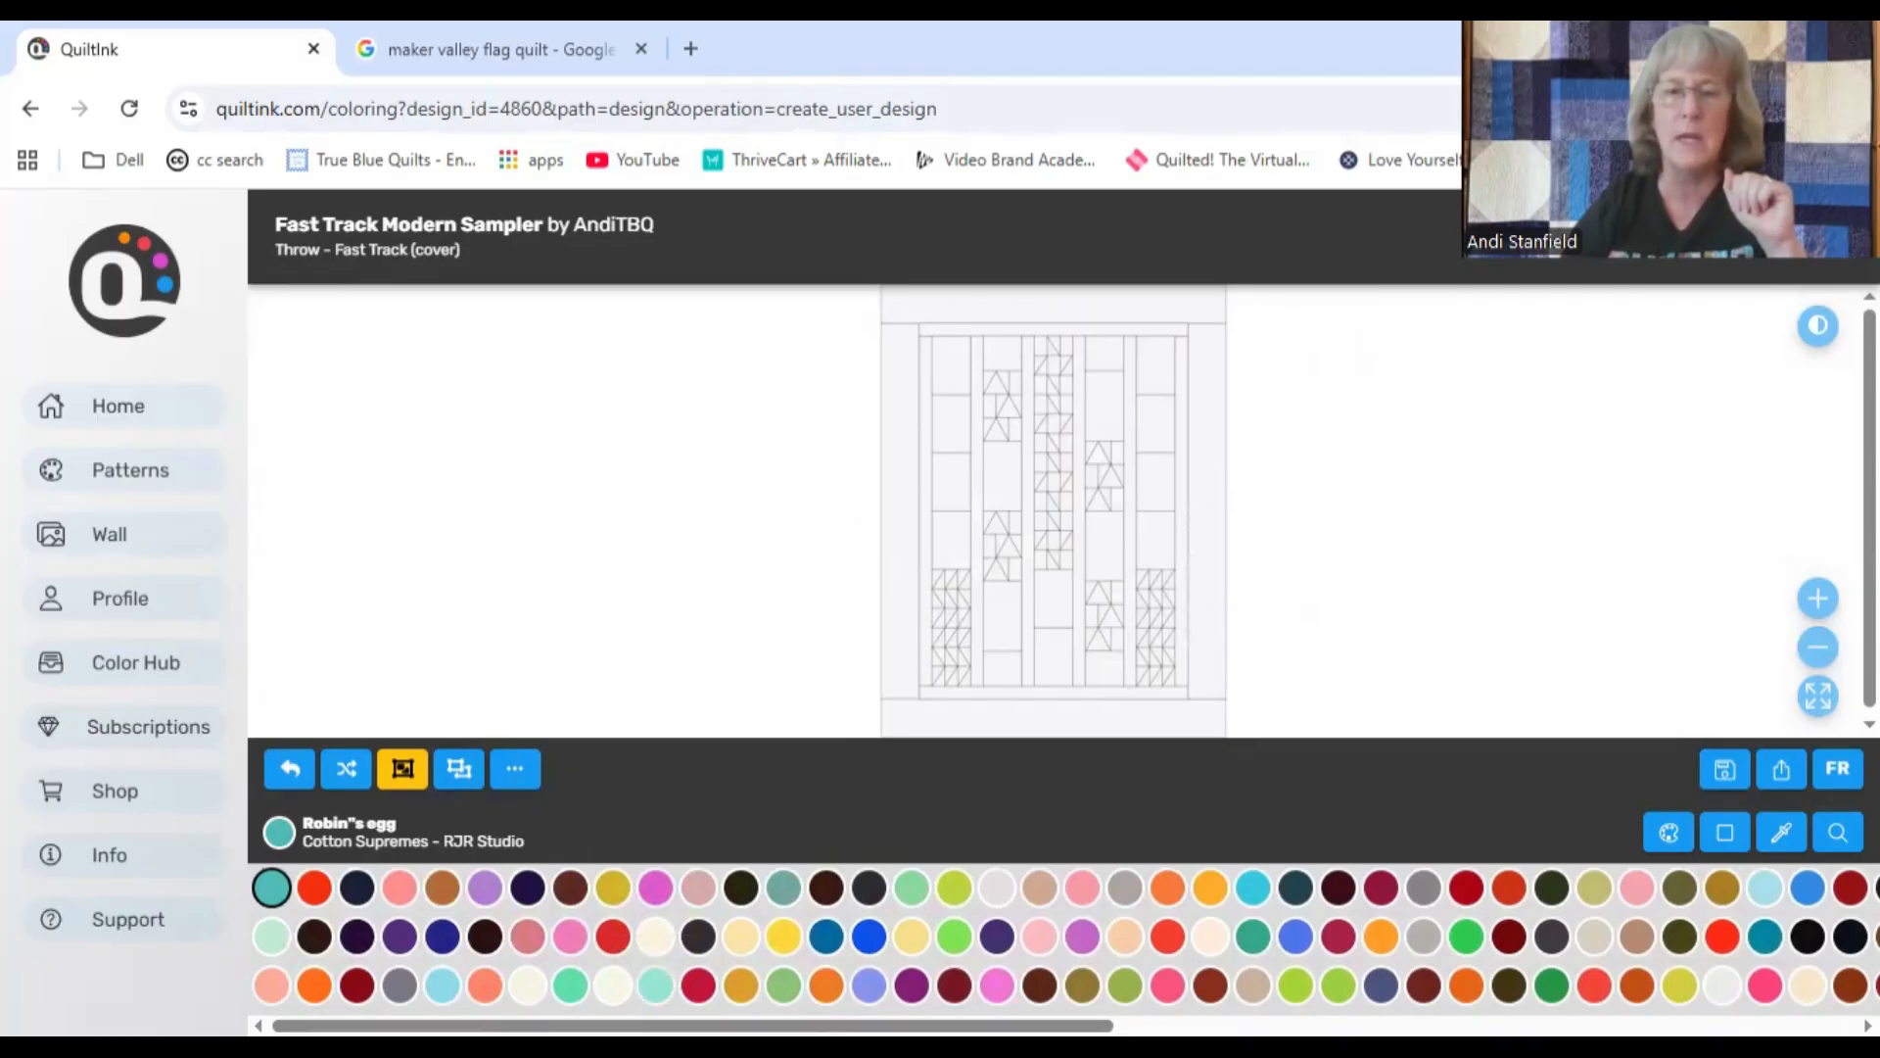
Step: Color the upper block's top triangle and the lower block's background in the quilt's second column with Pink sapphire
scroll(854, 924, "right", 5)
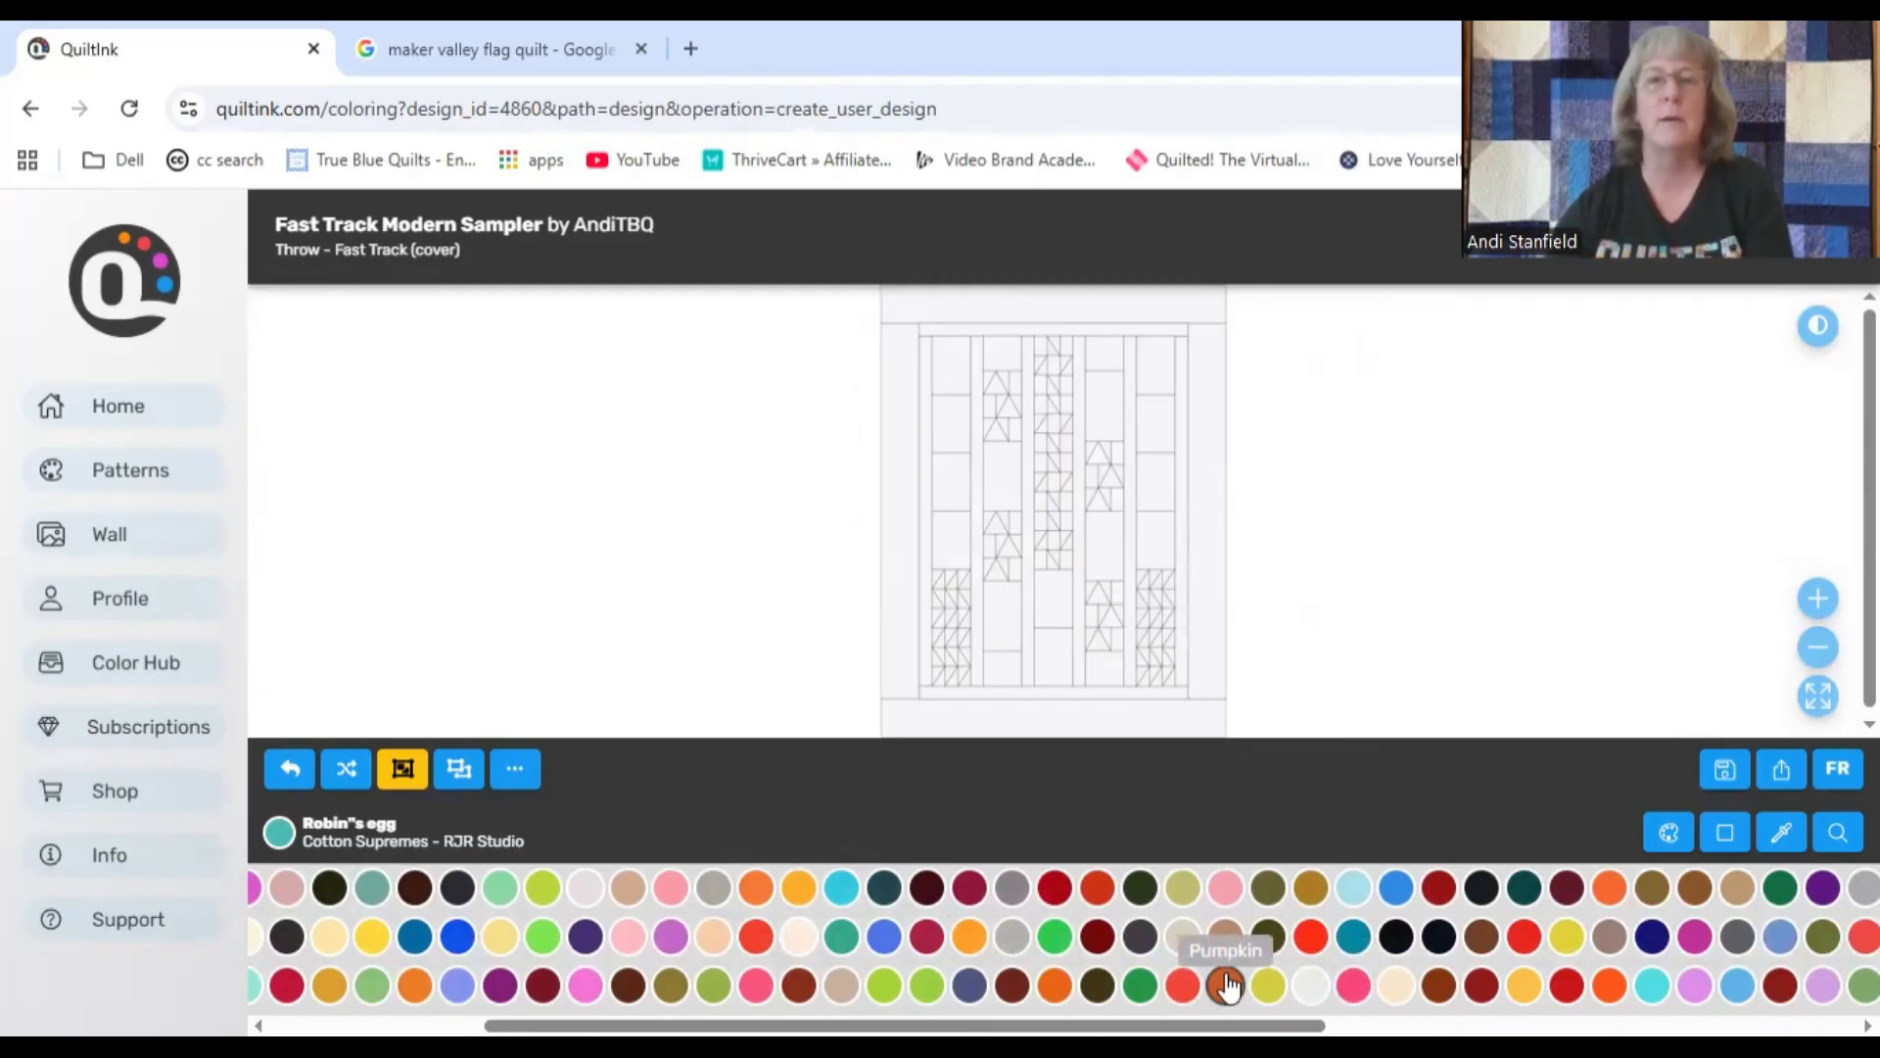
left_click(1353, 985)
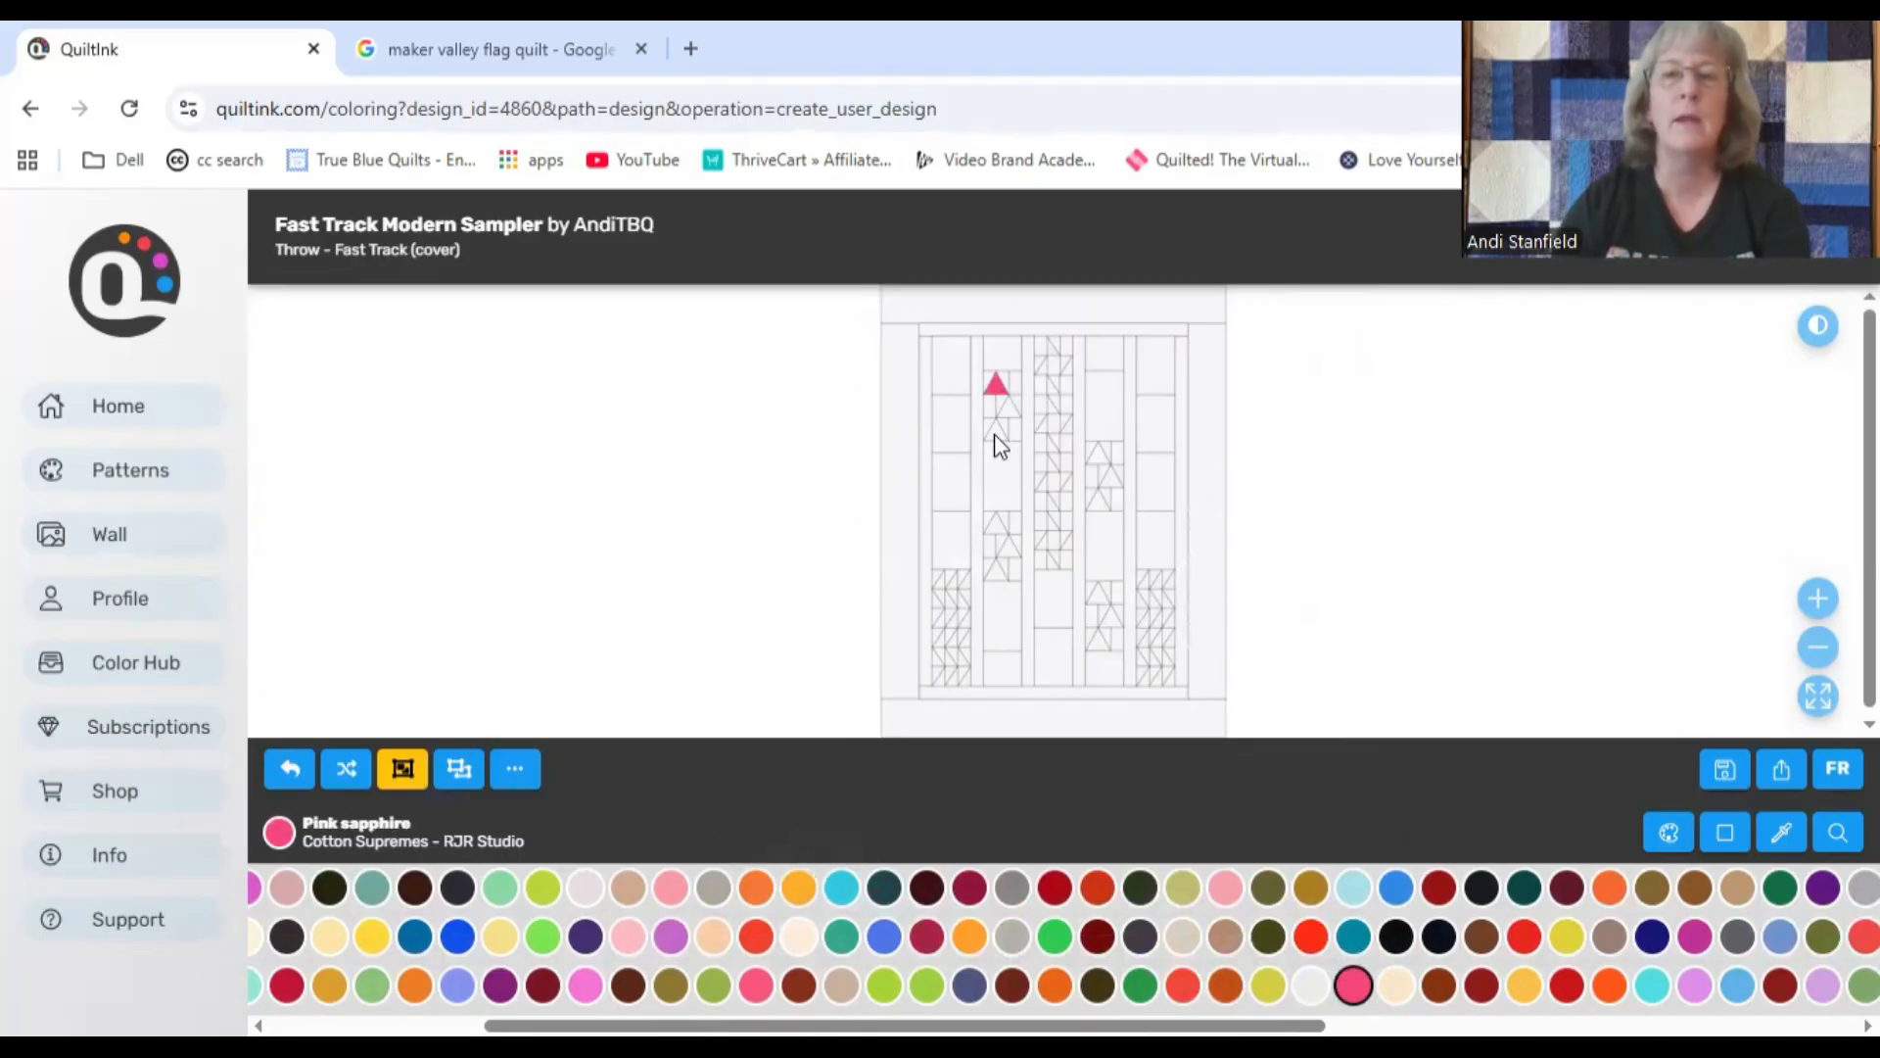
left_click(1009, 550)
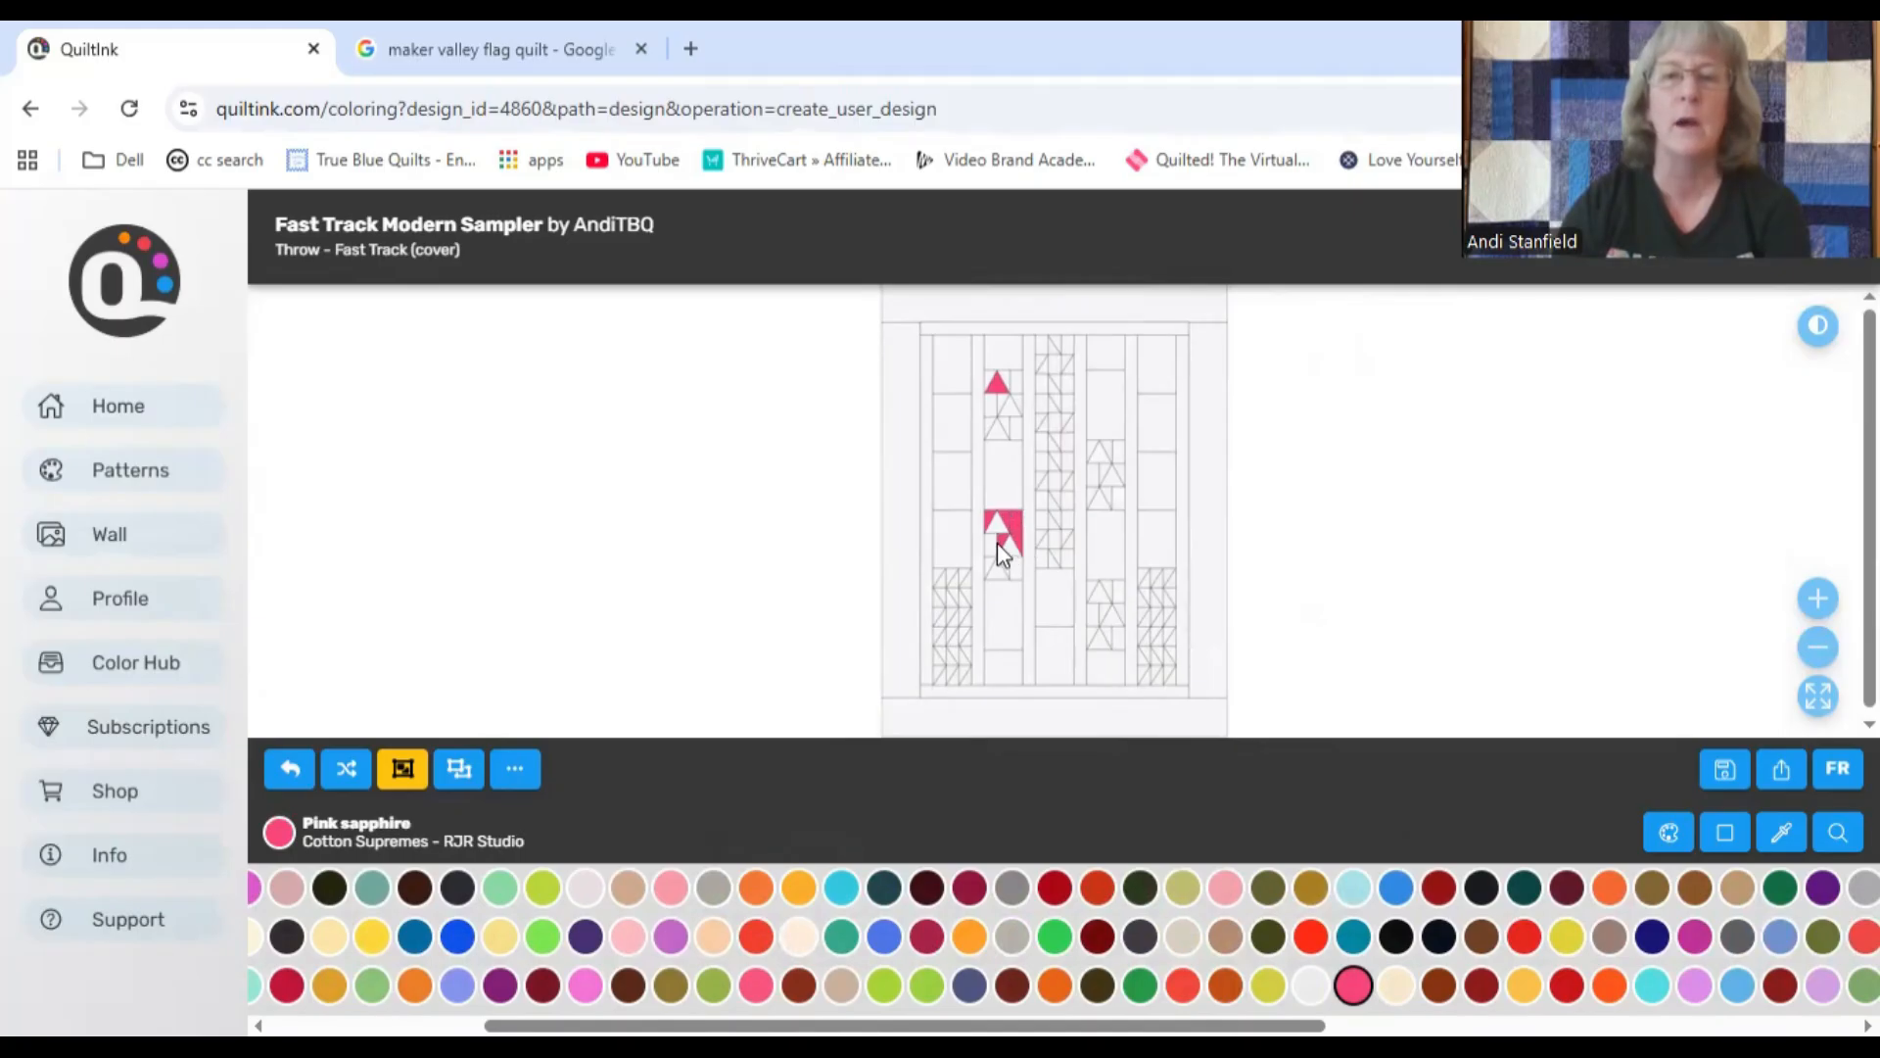
left_click(993, 565)
left_click(1011, 562)
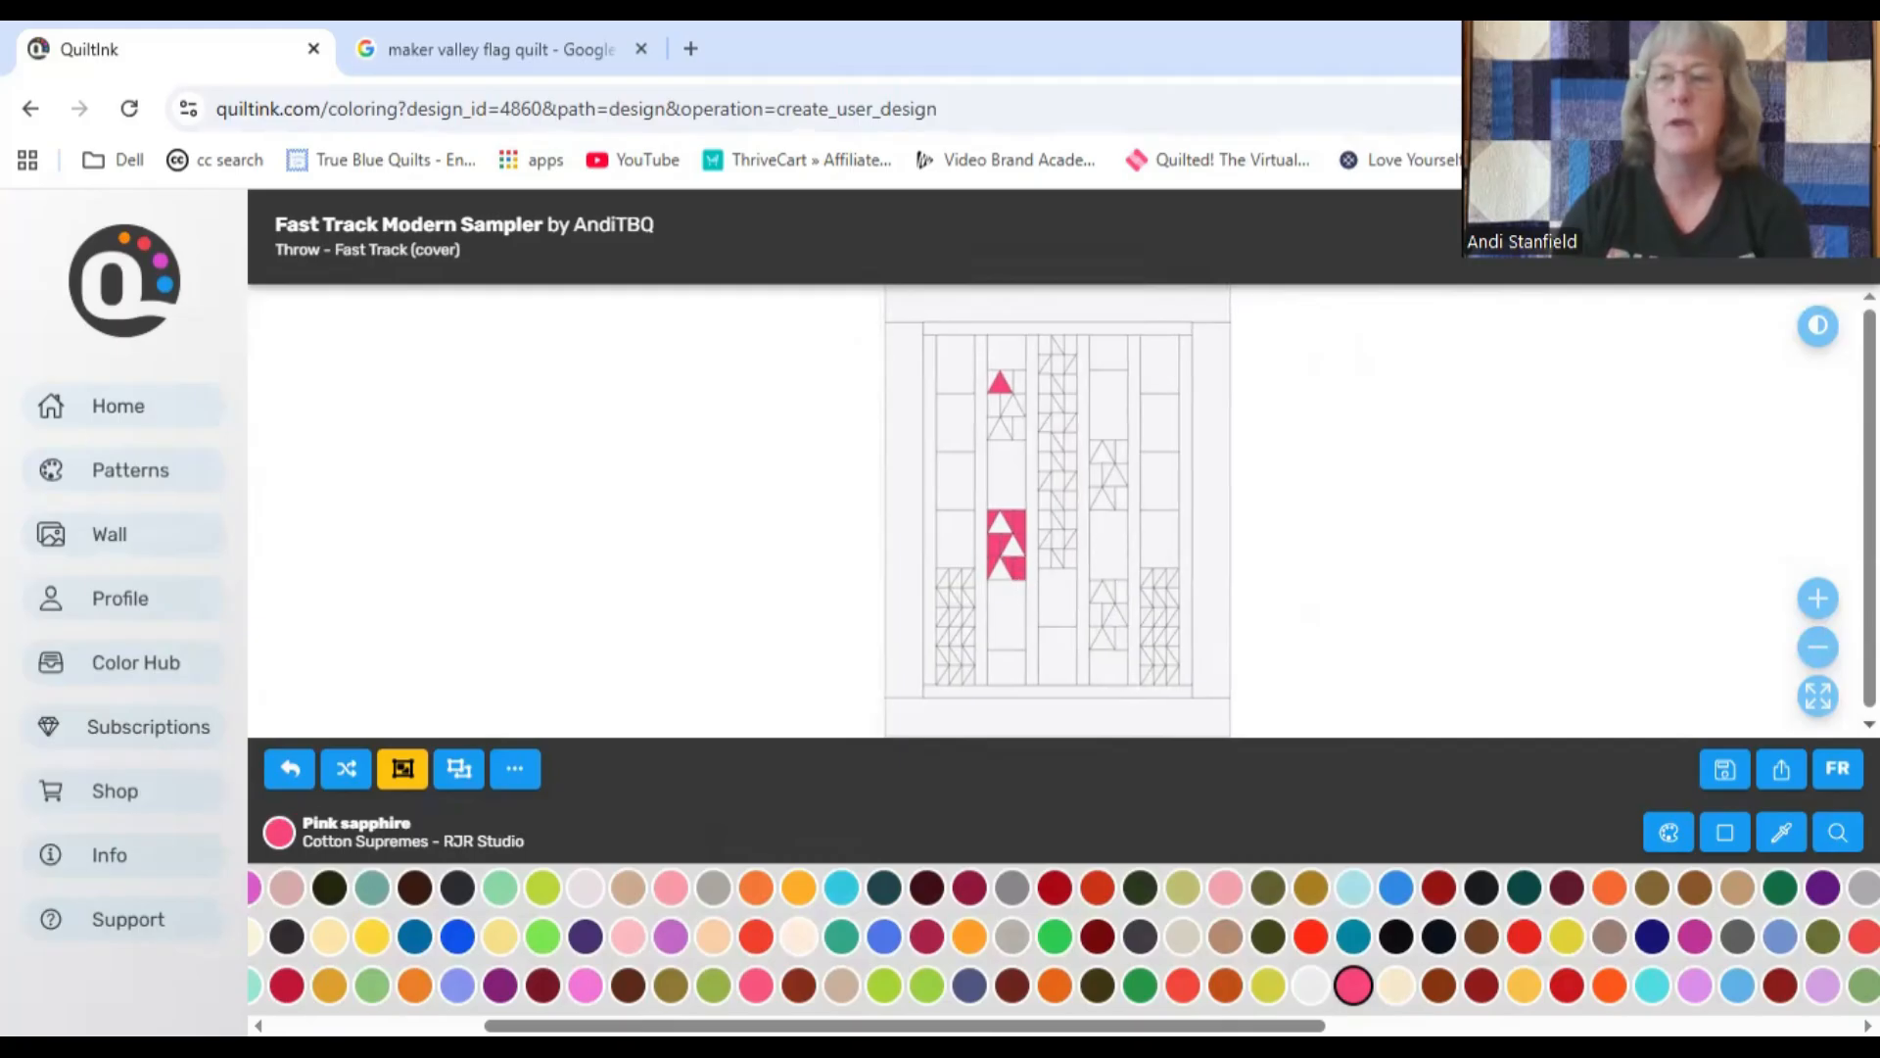
Step: Fill the remaining two triangles of the second column's upper block with Pink sapphire
left_click(1833, 609)
left_click(1833, 610)
left_click(1833, 610)
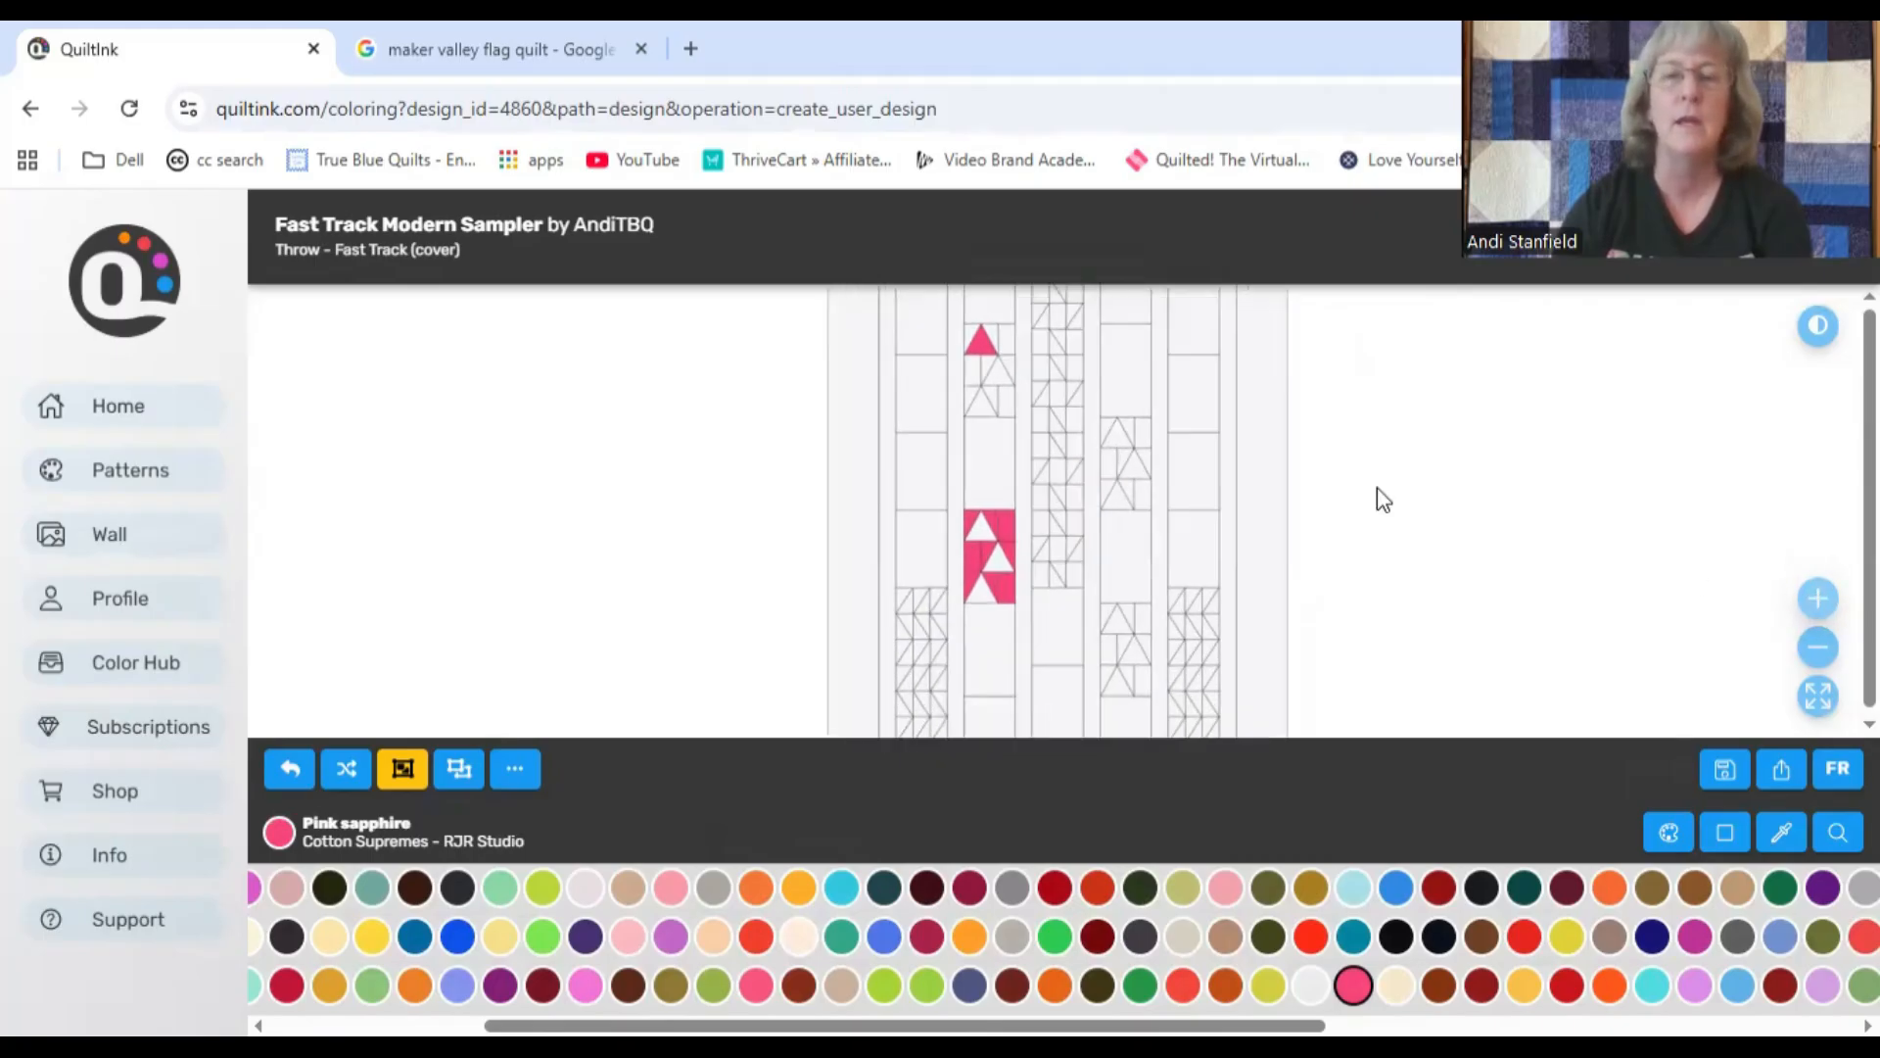
left_click(993, 382)
left_click(982, 405)
Step: Fill the three triangles of the second column's lower block with Sunny delight
left_click(981, 596)
left_click(997, 563)
left_click(981, 529)
Step: Fill all background pieces around the pink triangles in the second column's upper block with Sunny delight
left_click(1005, 401)
left_click(991, 391)
left_click(967, 394)
left_click(970, 372)
left_click(1003, 371)
left_click(1005, 333)
left_click(969, 335)
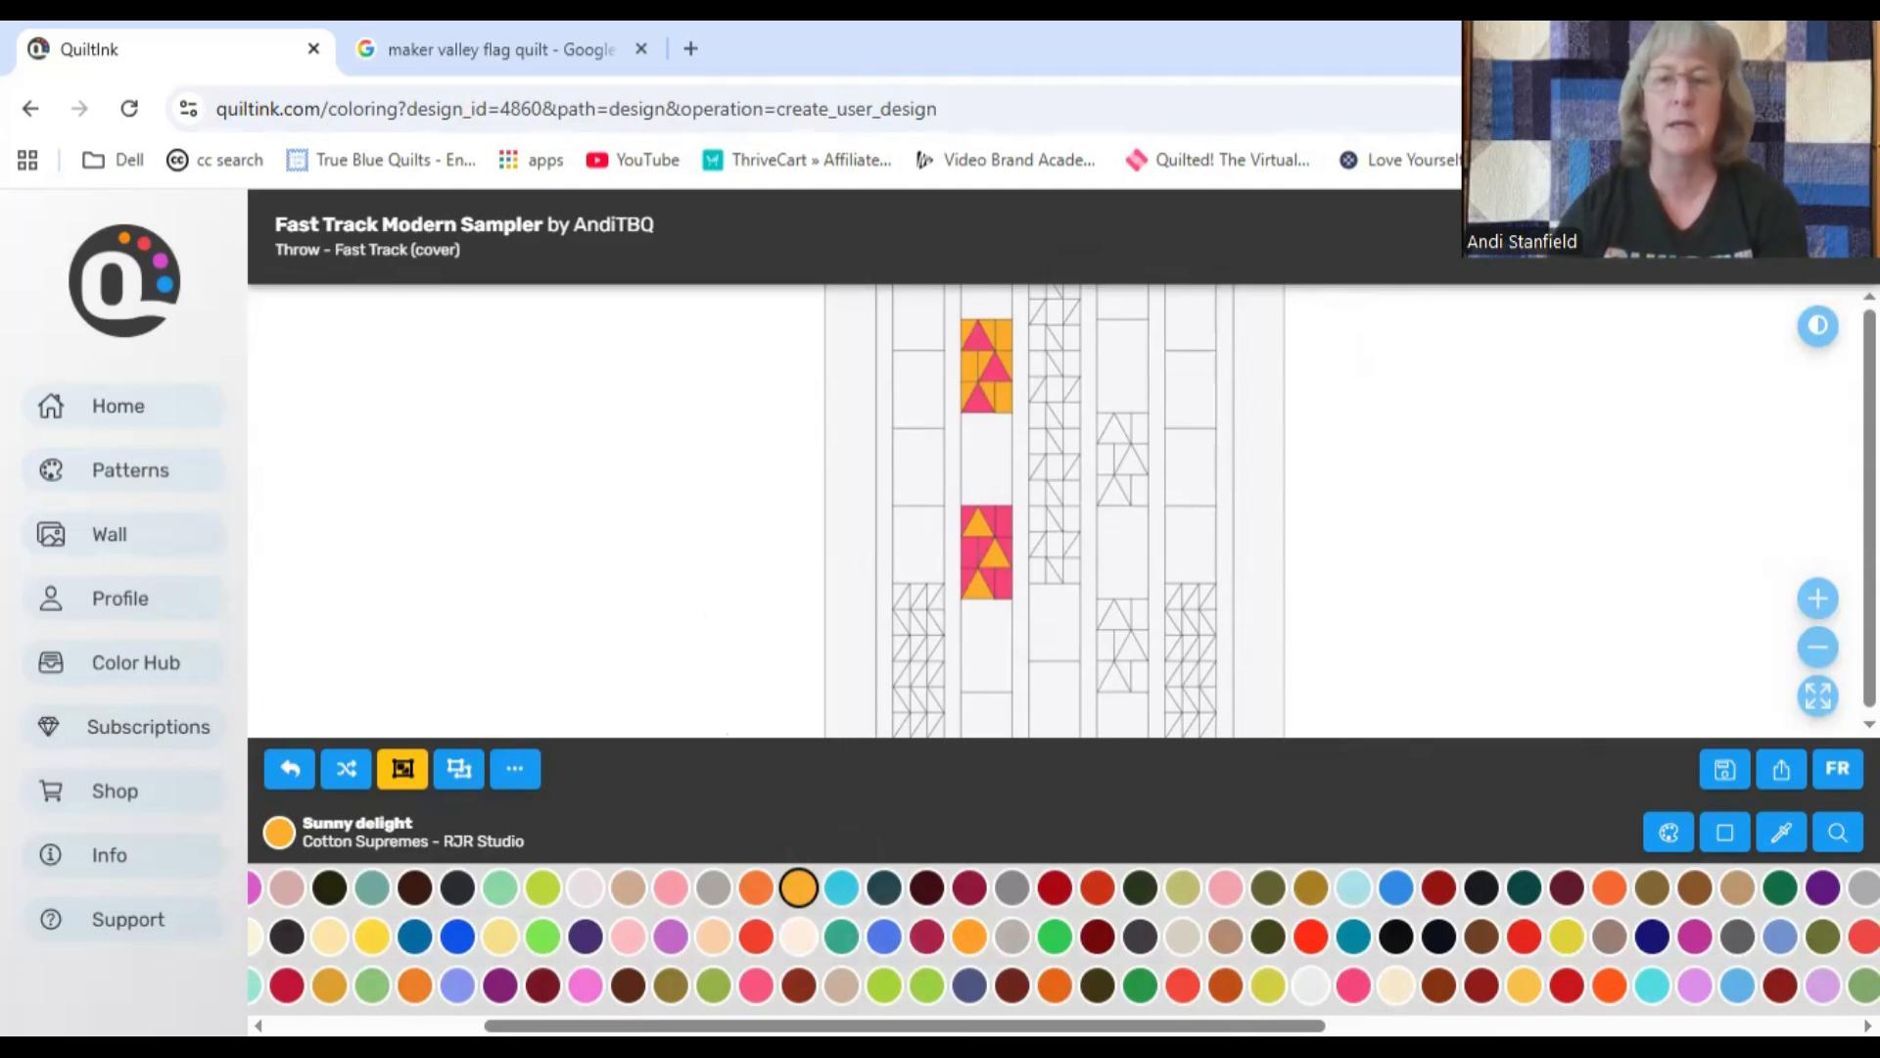
Step: Color the upper block's triangles and the lower block's background in the fourth column with Grass is always greener
scroll(1064, 936, "left", 5)
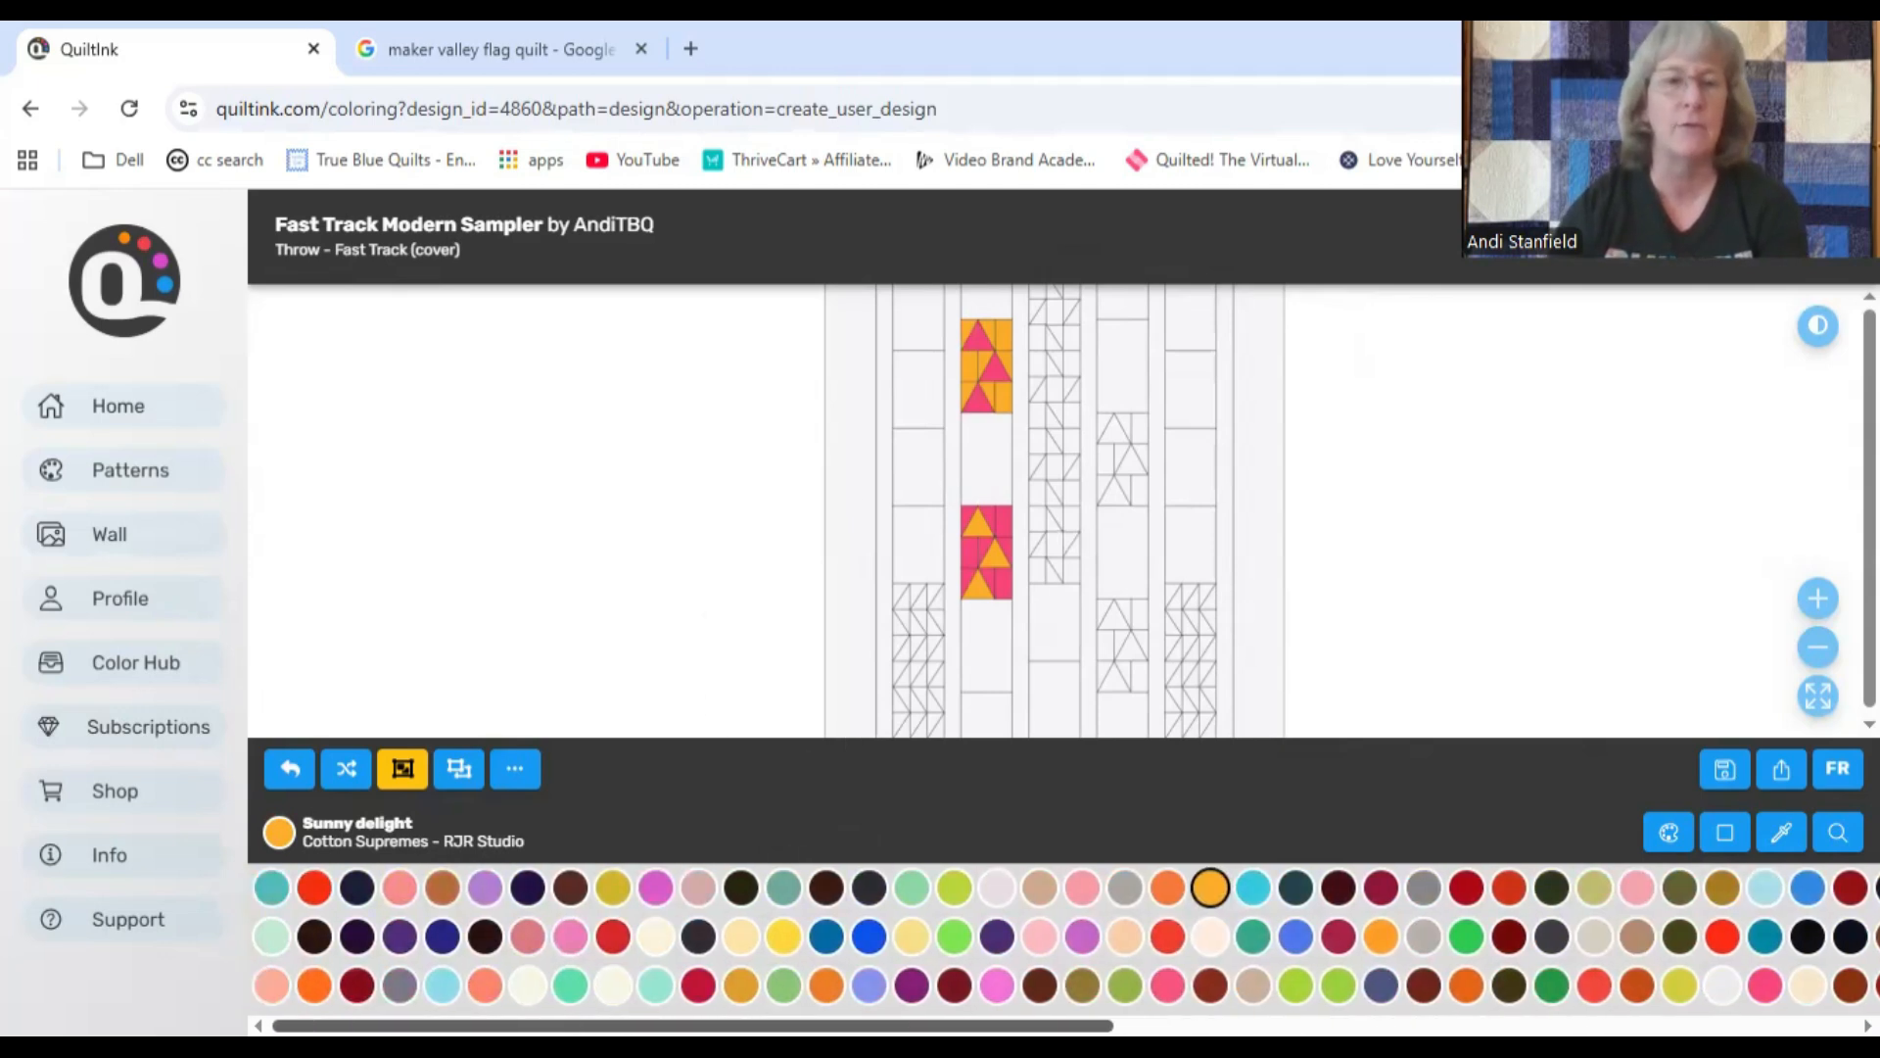
scroll(1064, 935, "right", 10)
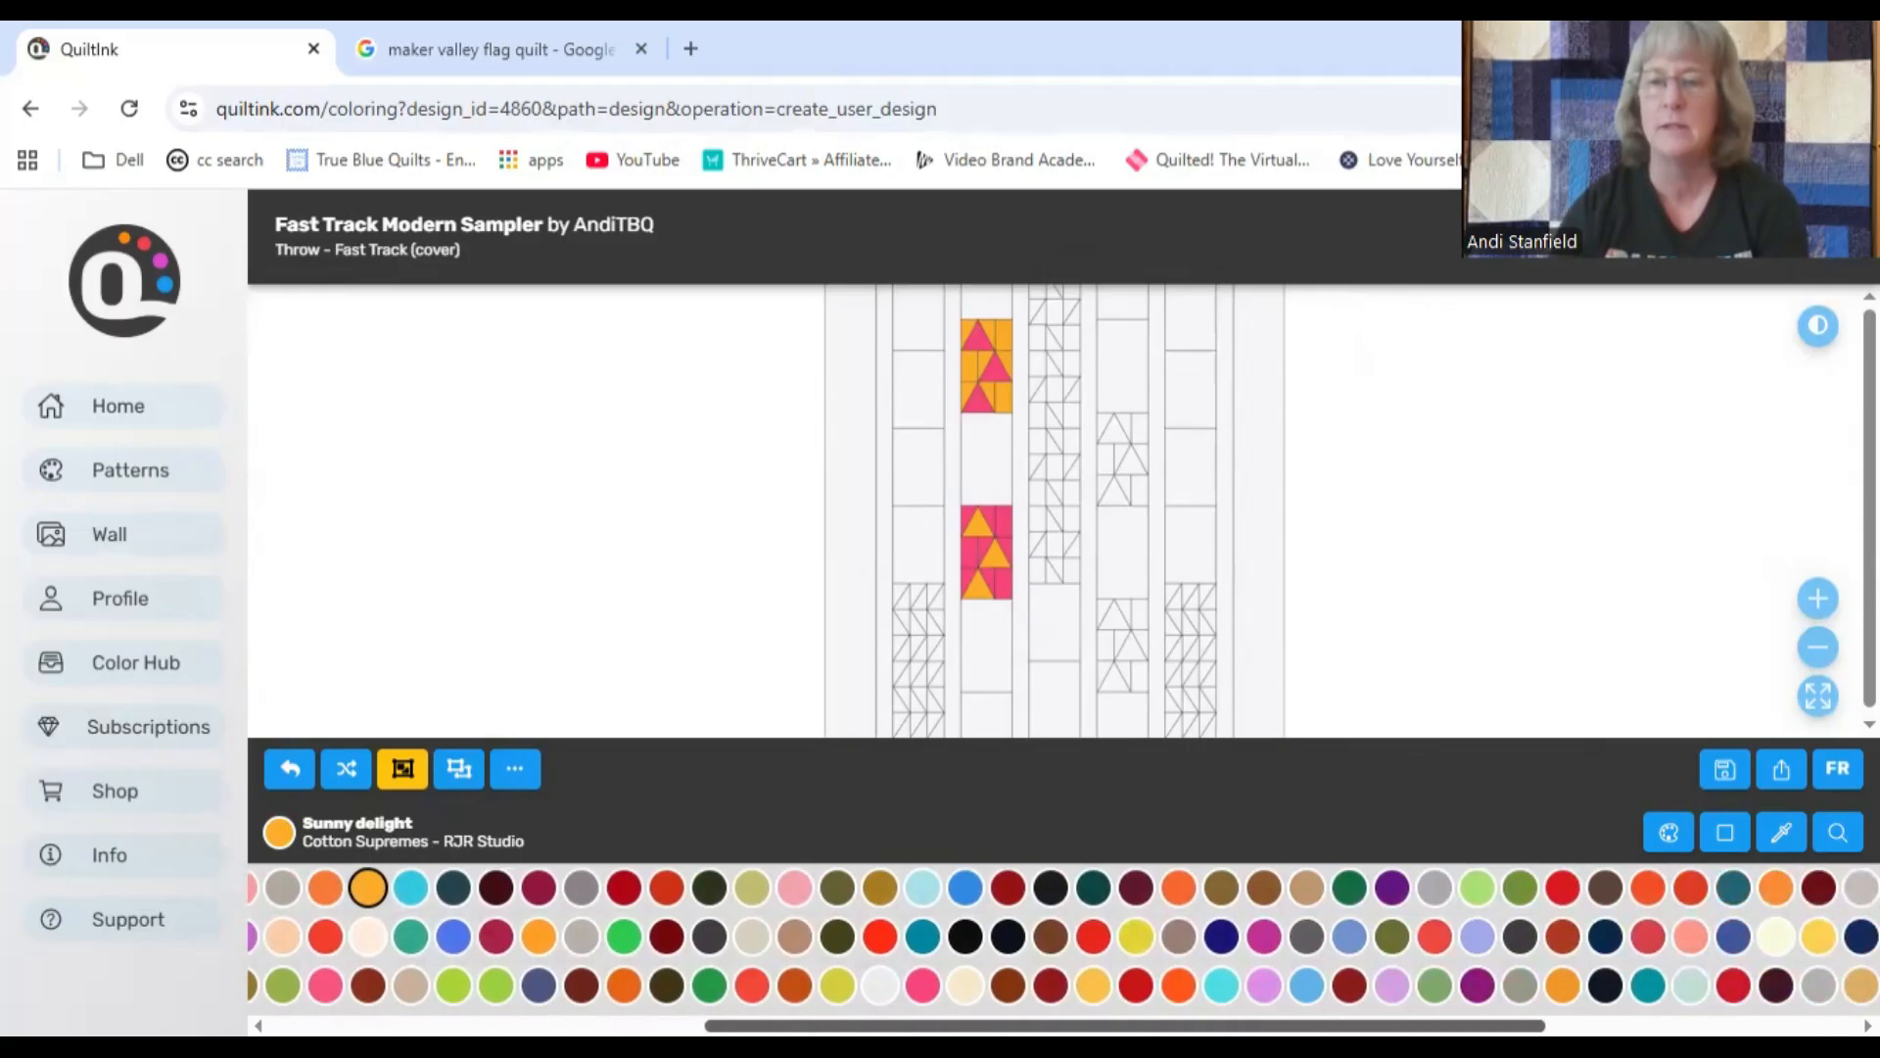
scroll(1064, 936, "right", 5)
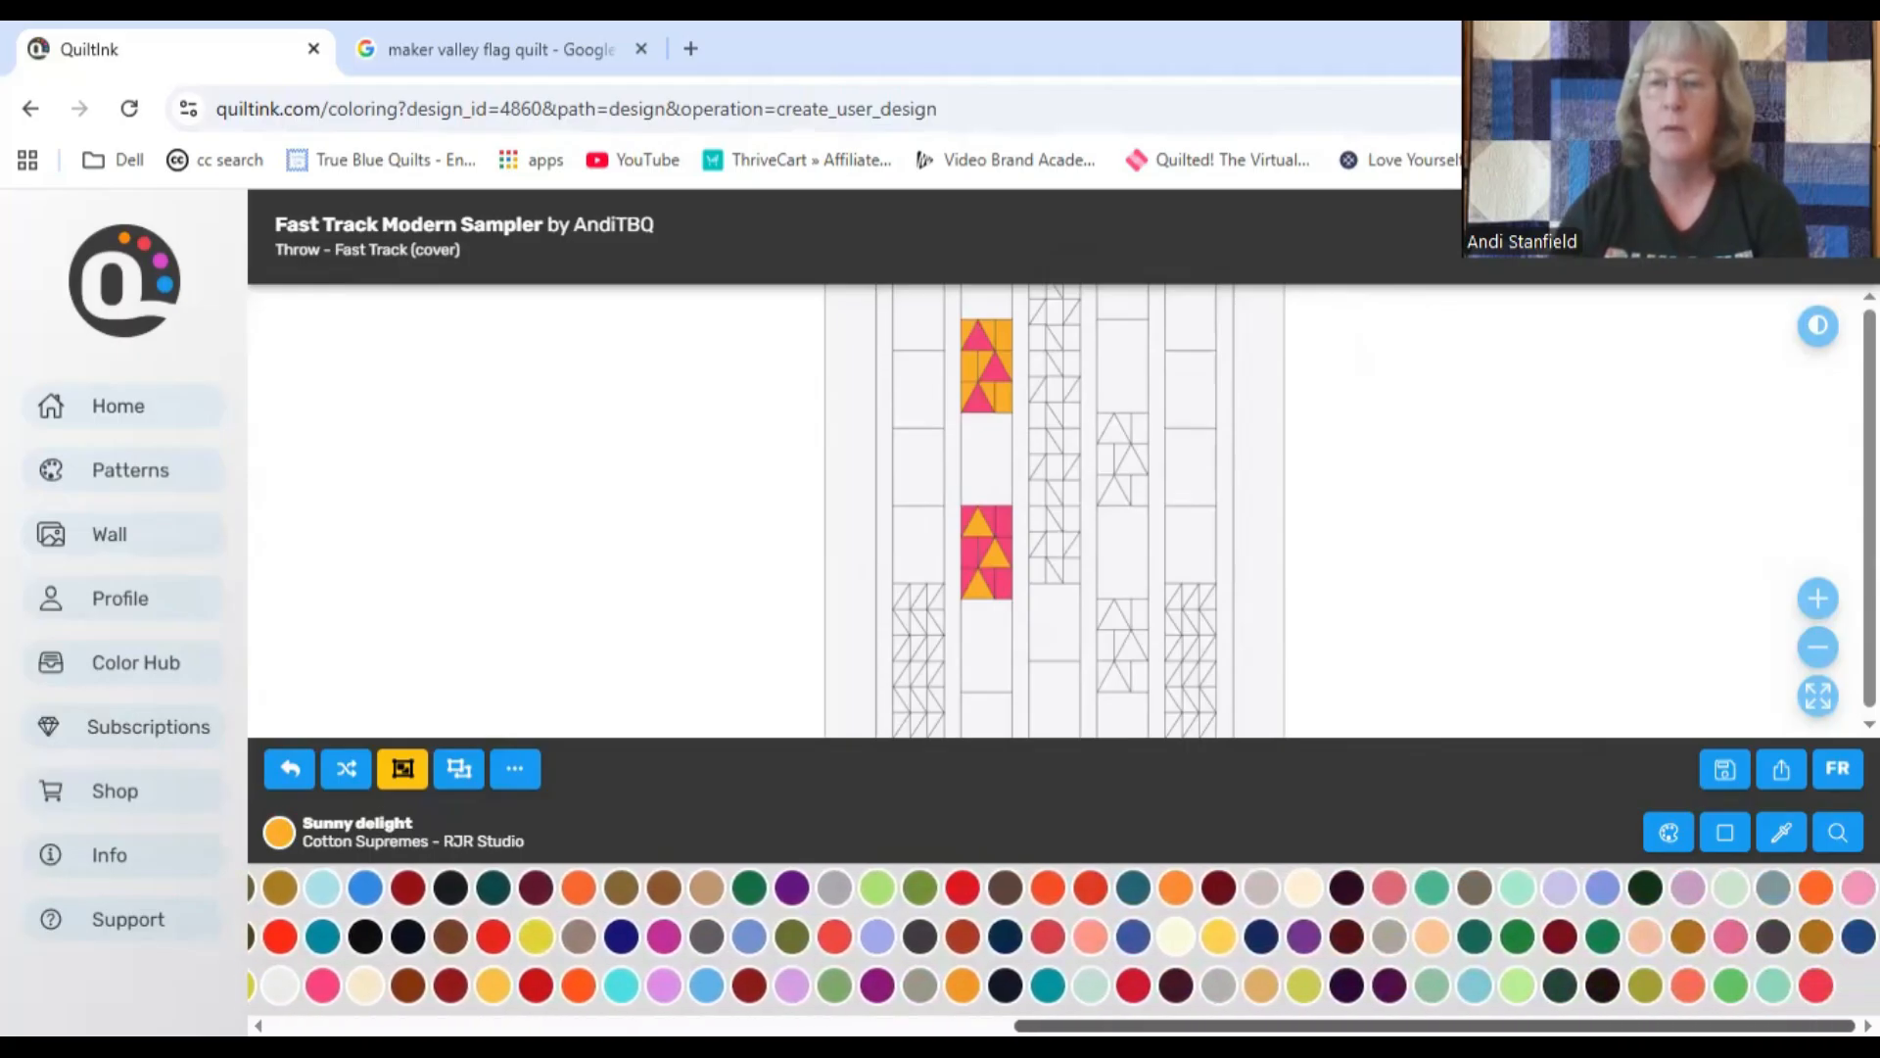
scroll(1064, 935, "left", 8)
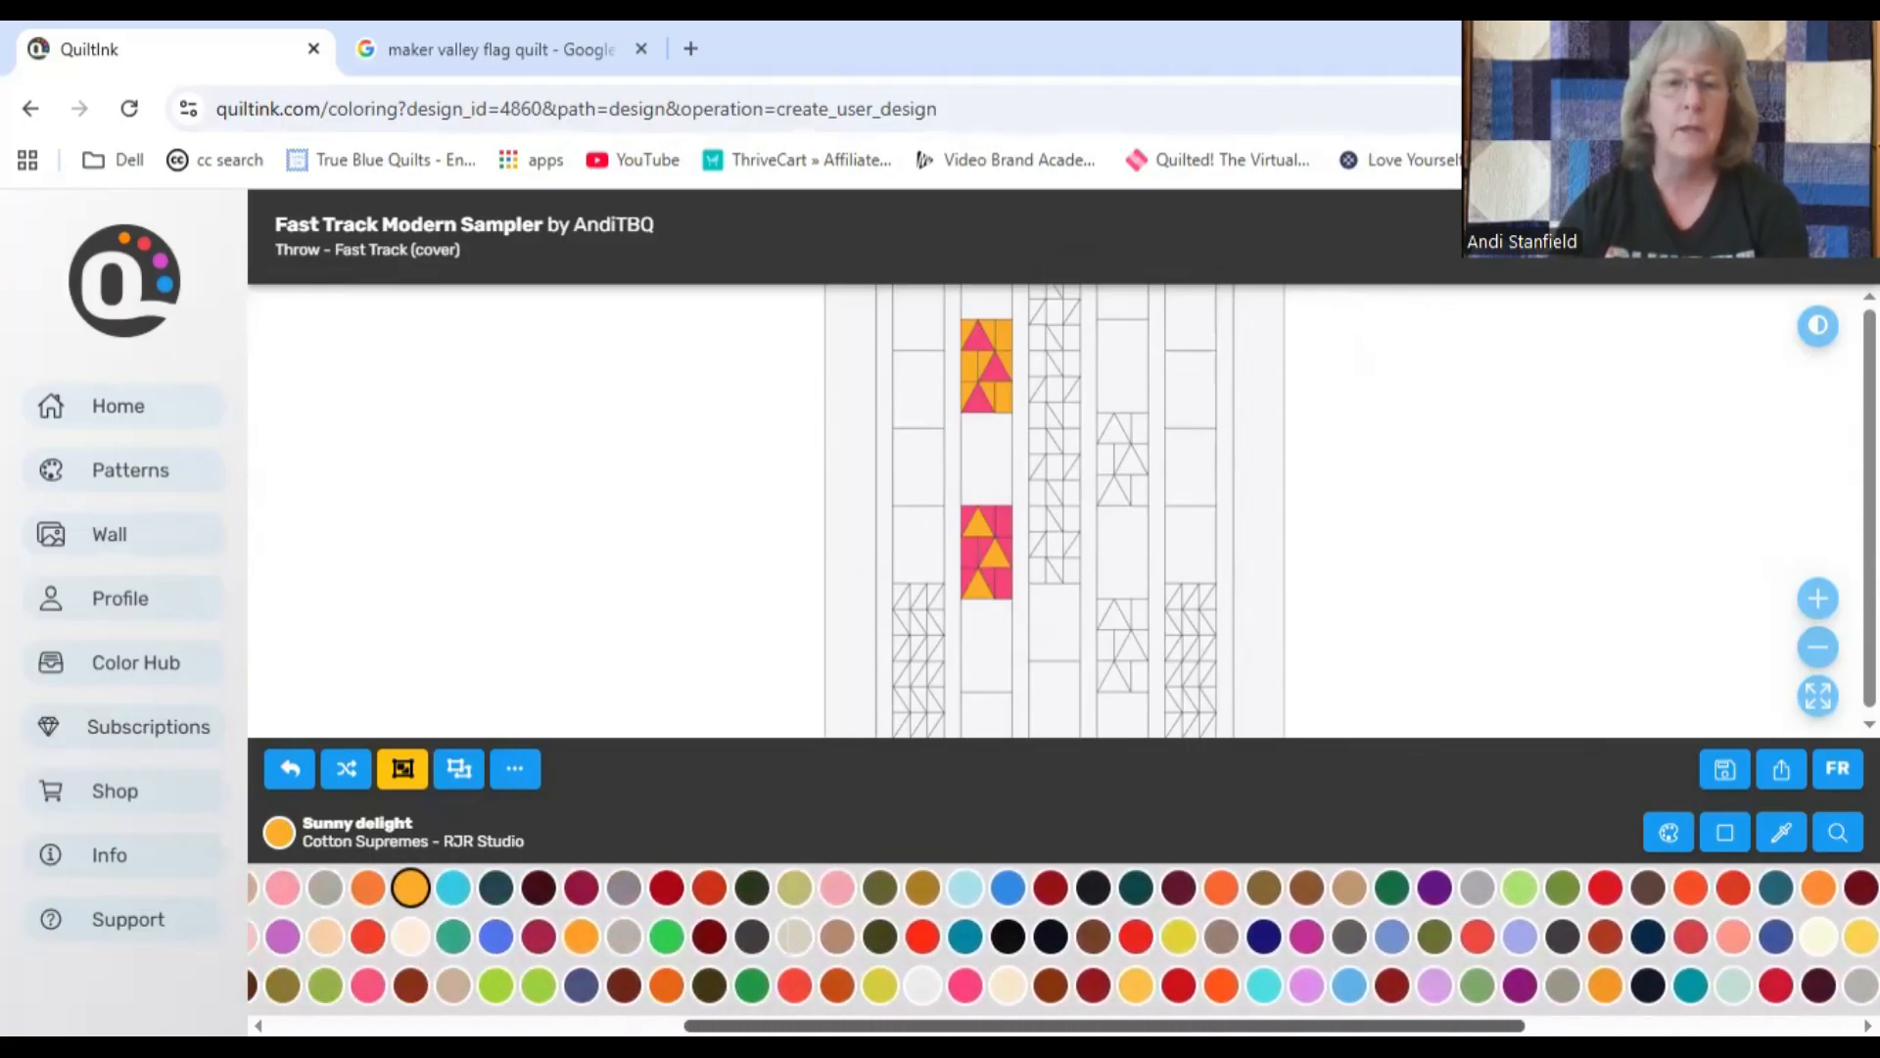
left_click(814, 935)
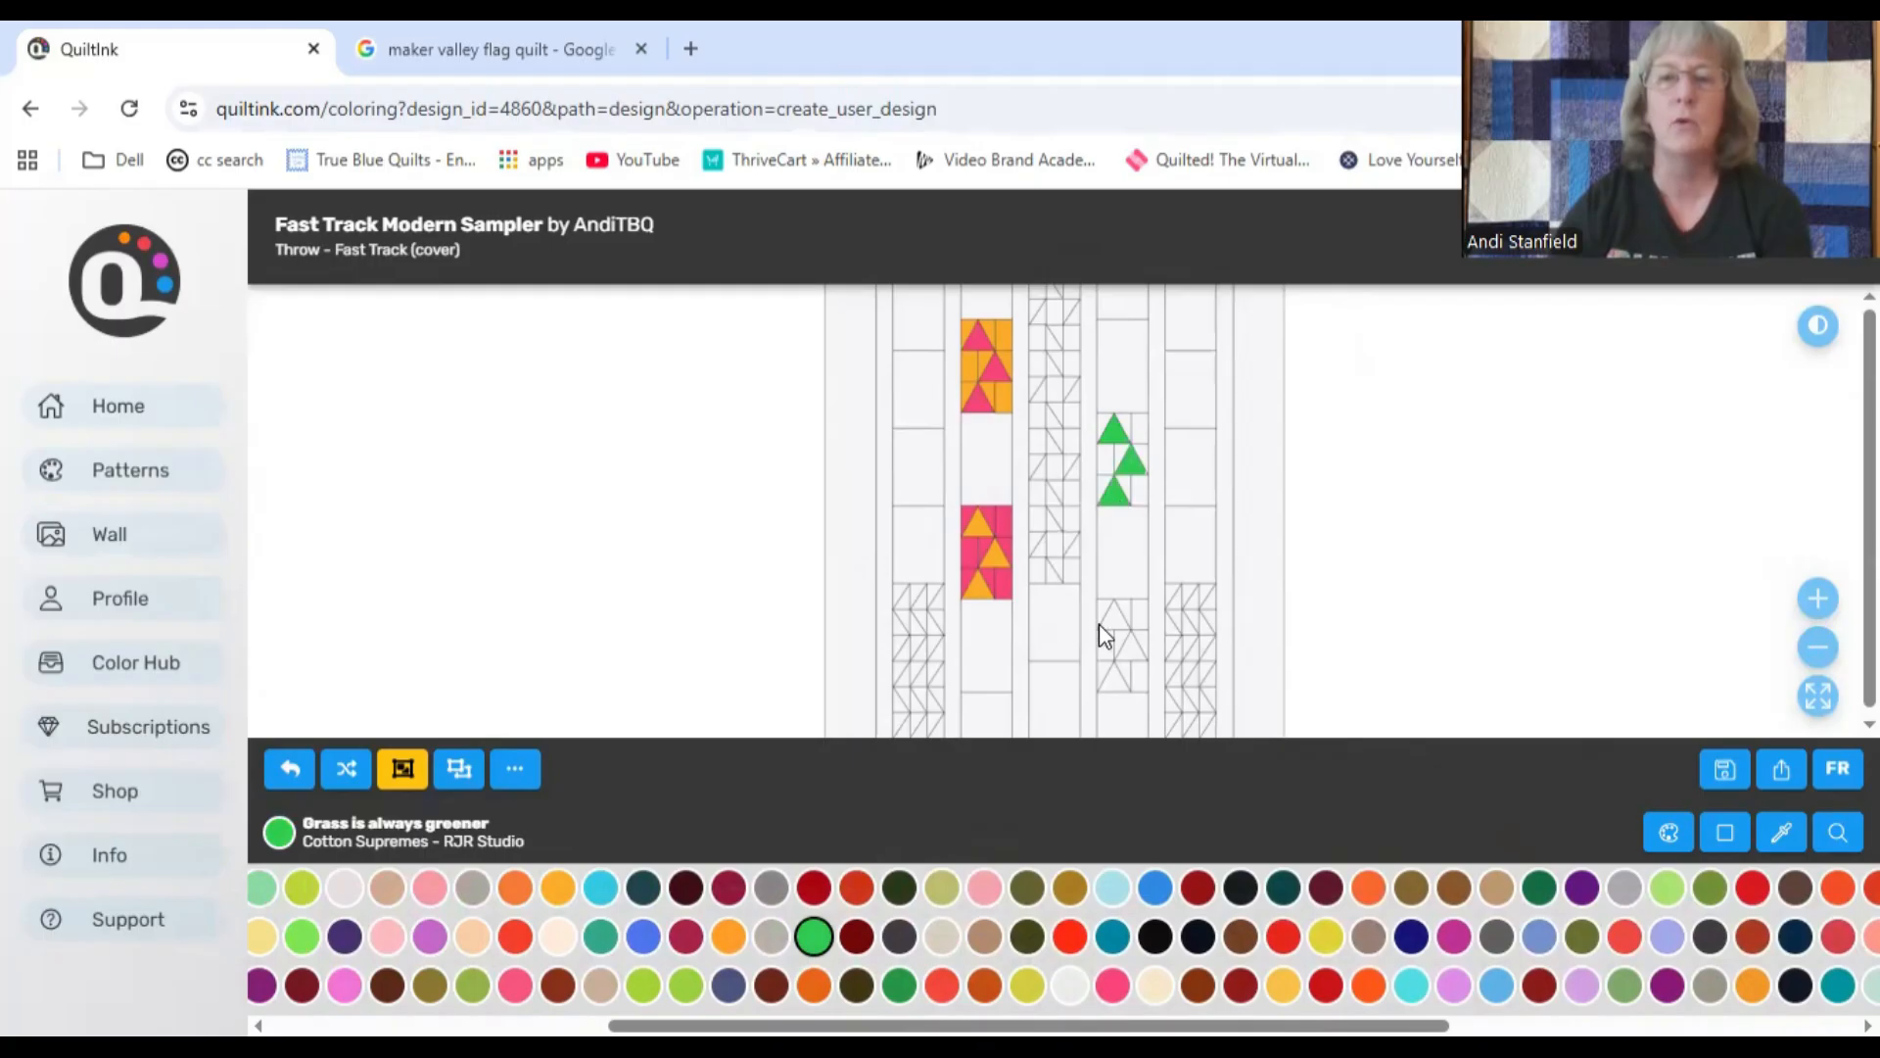
left_click(1134, 617)
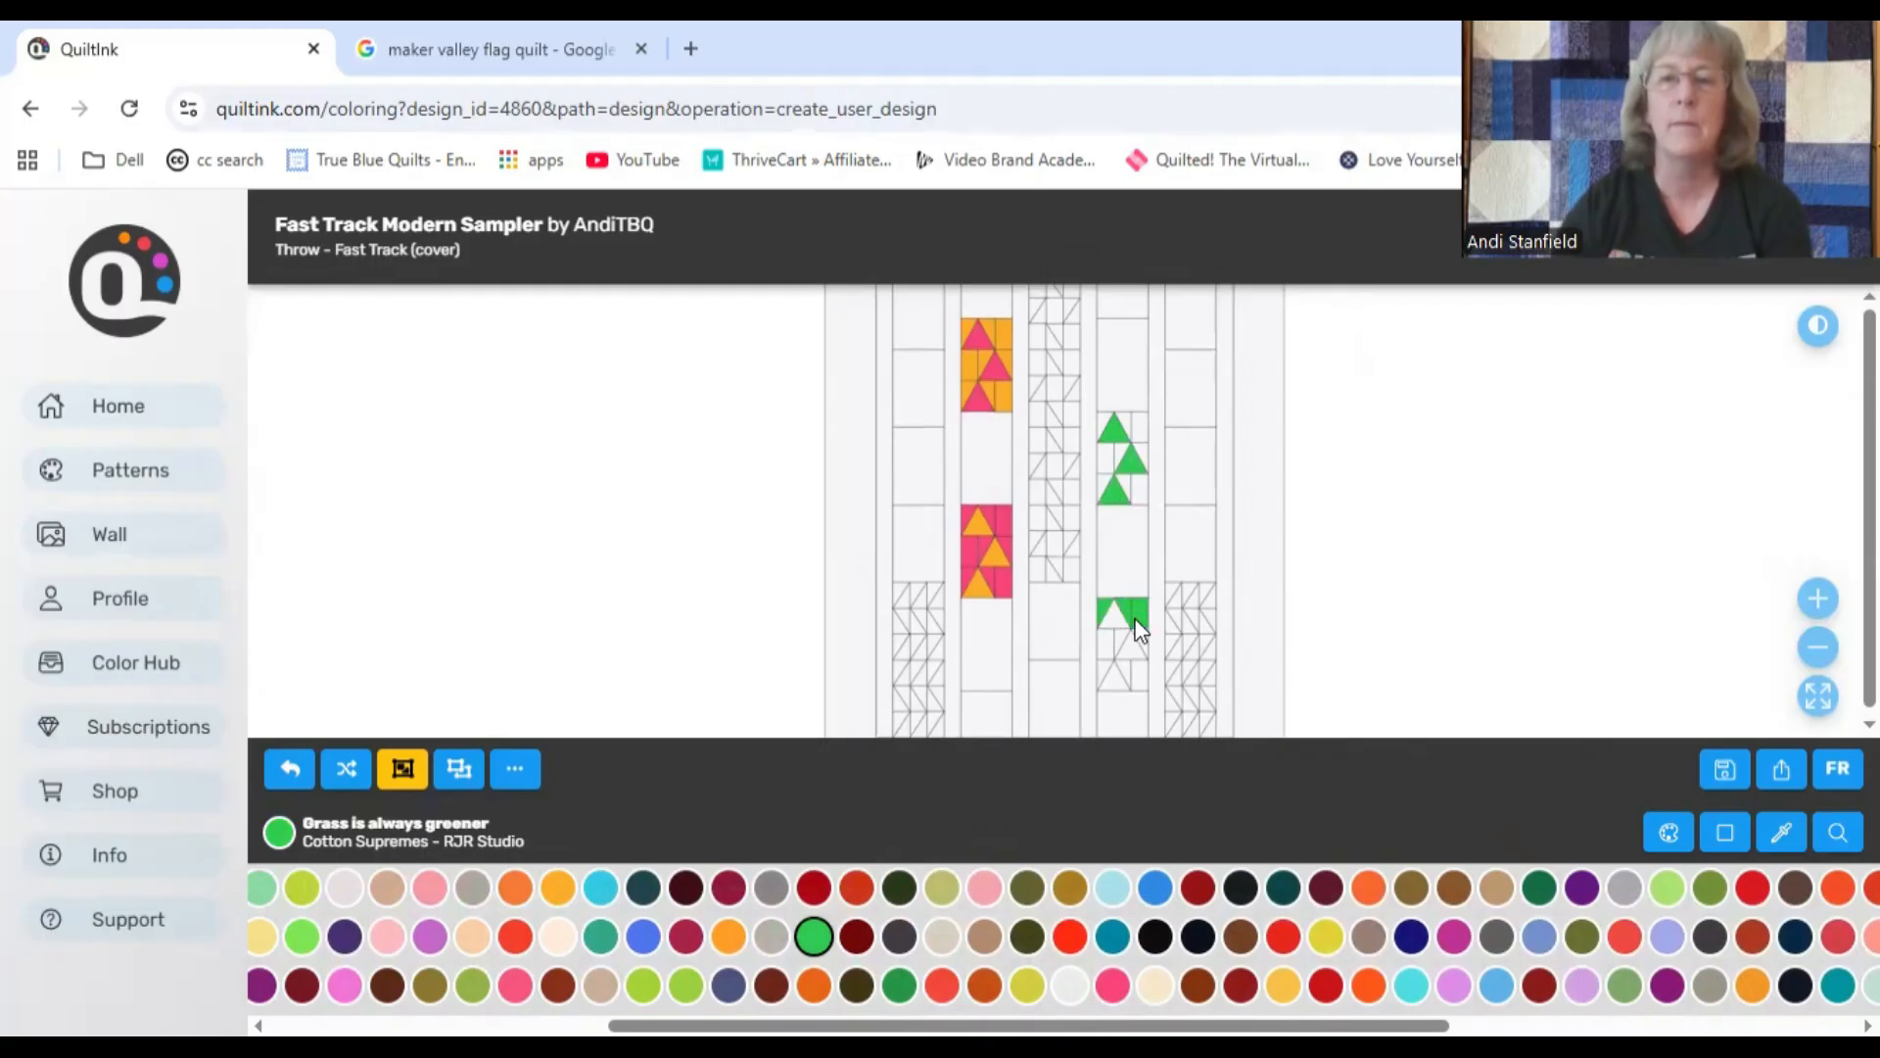
left_click(1140, 680)
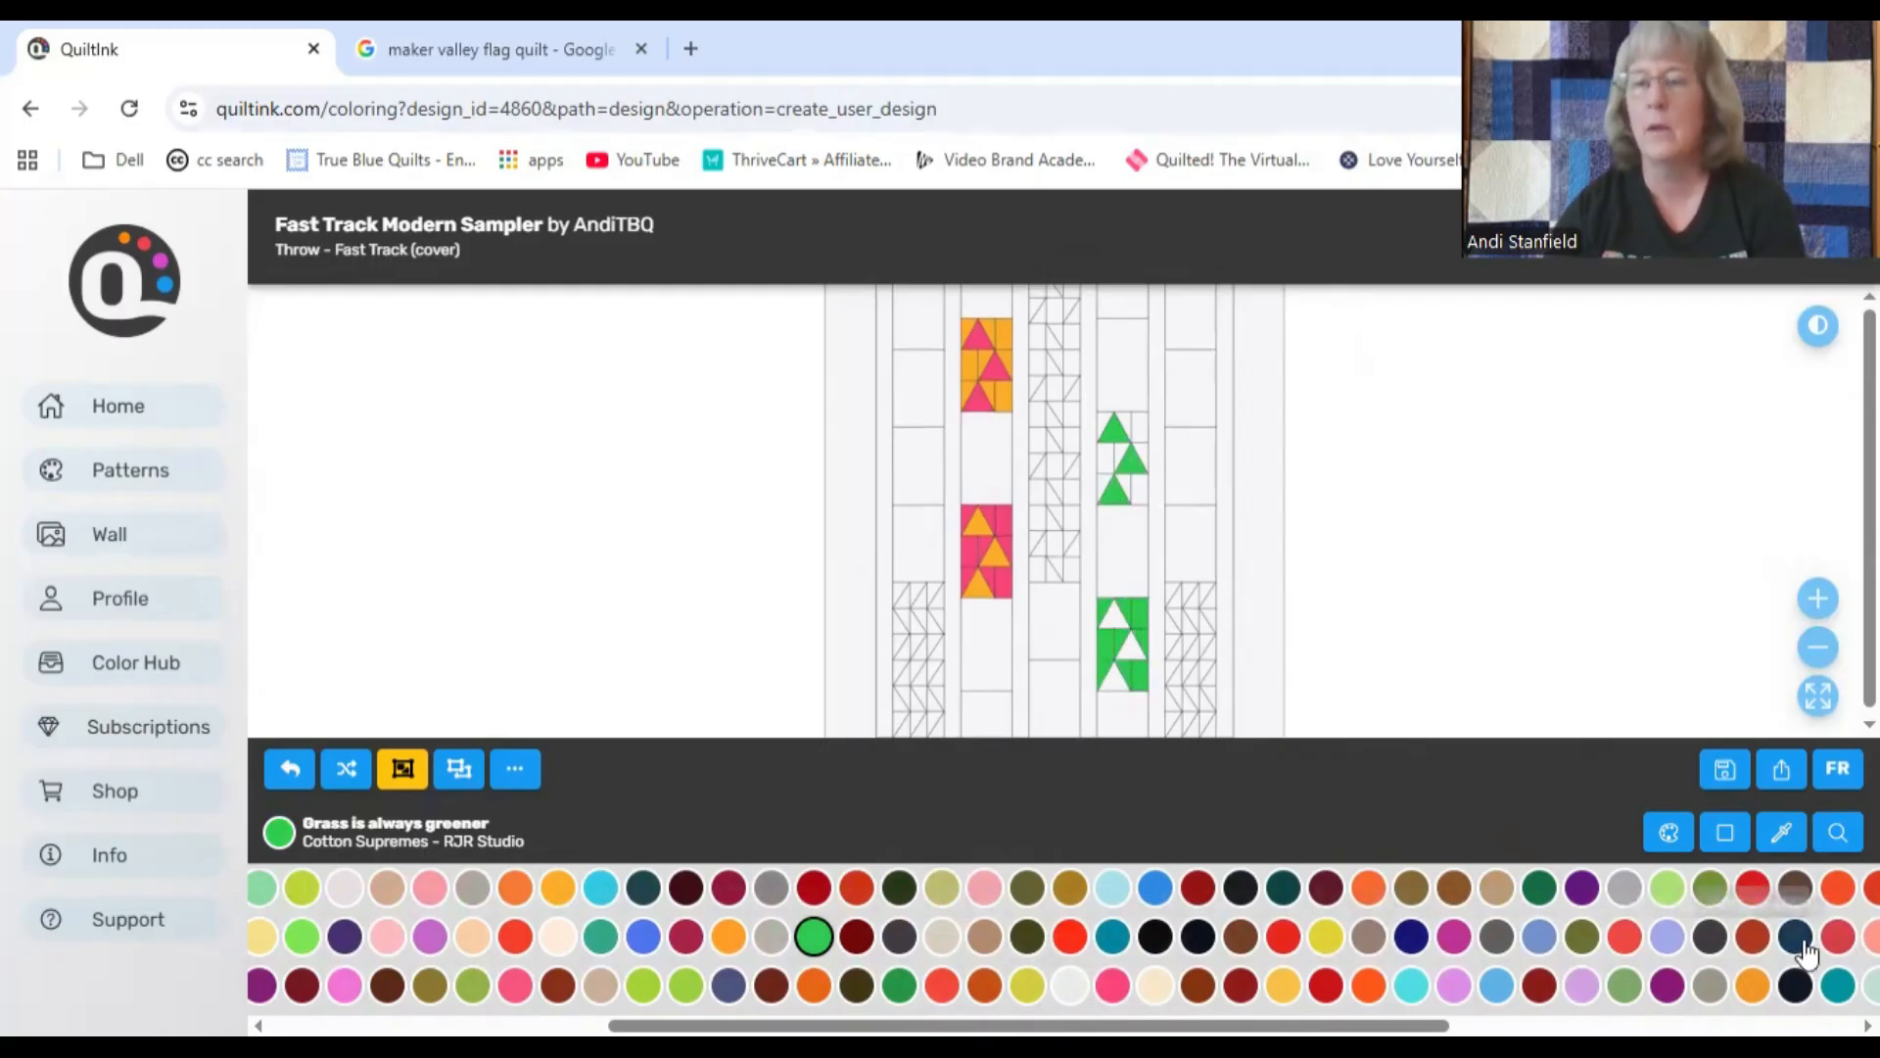
Step: Fill the background pieces around the green triangles in the fourth column's upper block with Turks & caicos
left_click(600, 887)
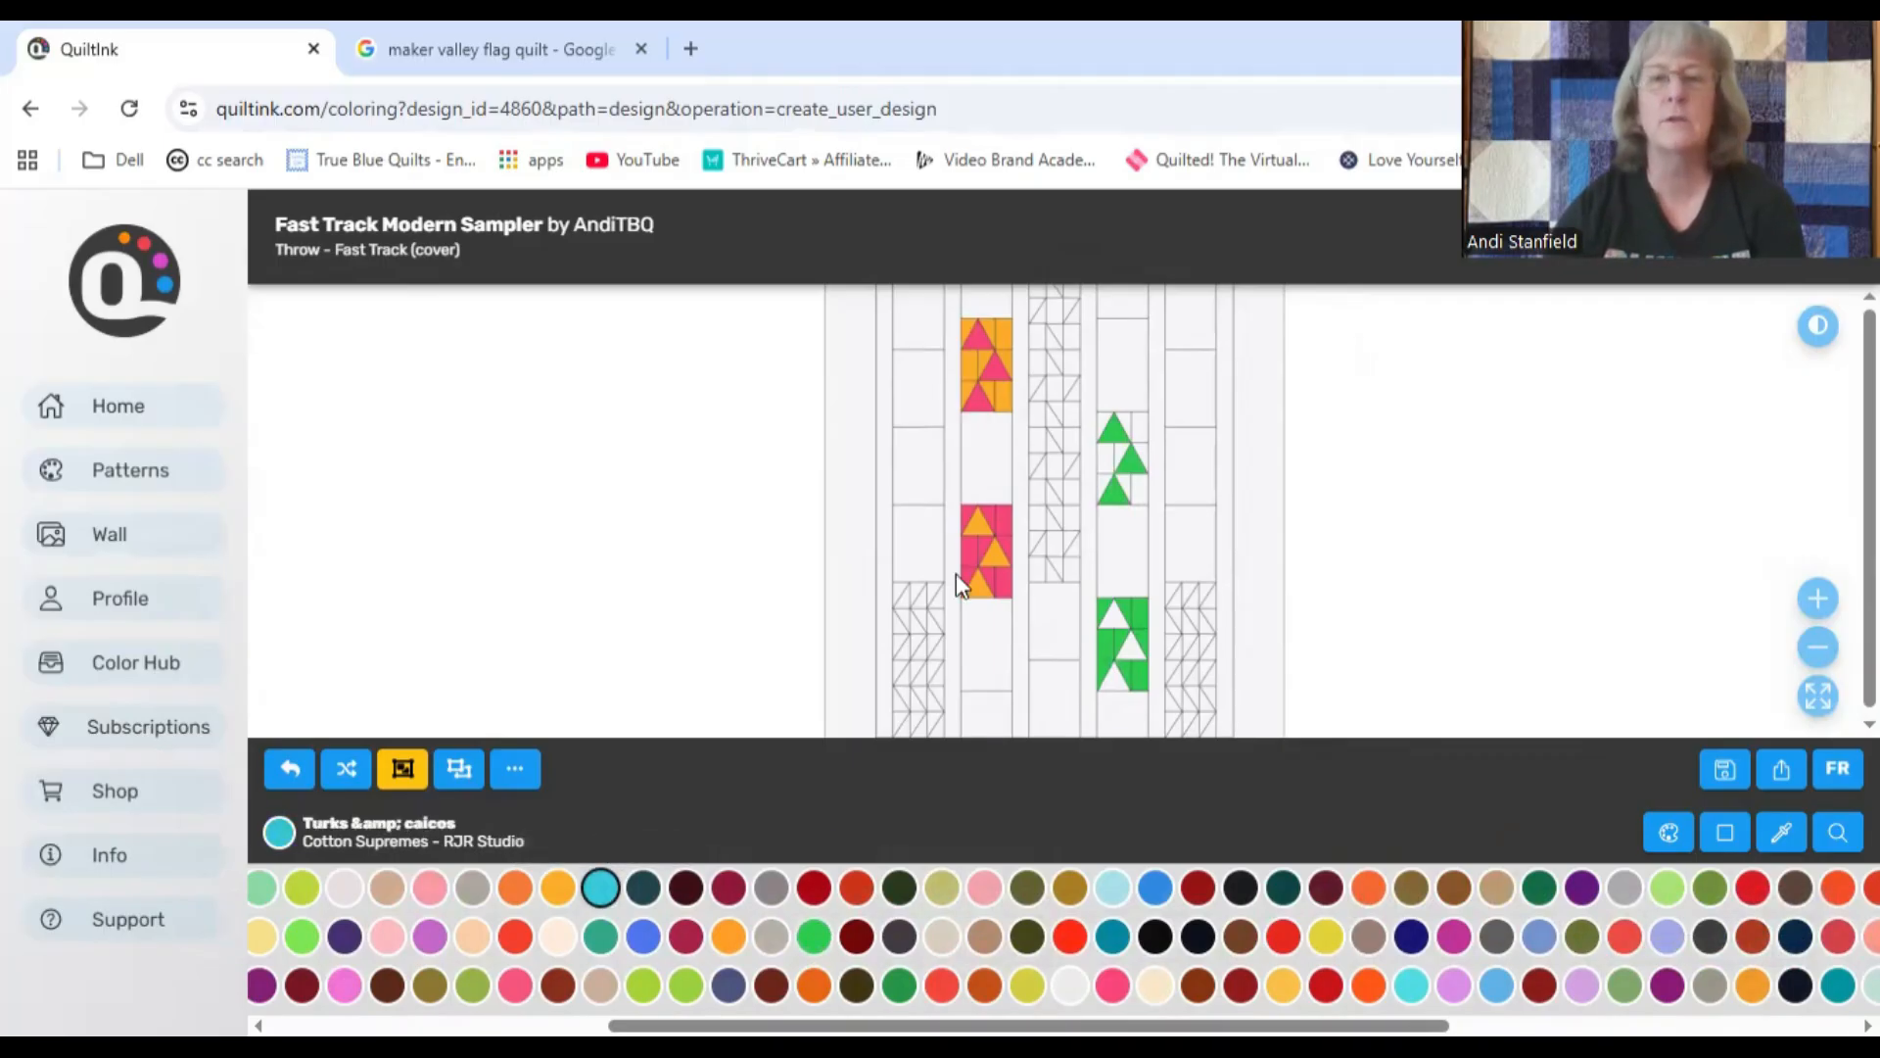
left_click(1138, 421)
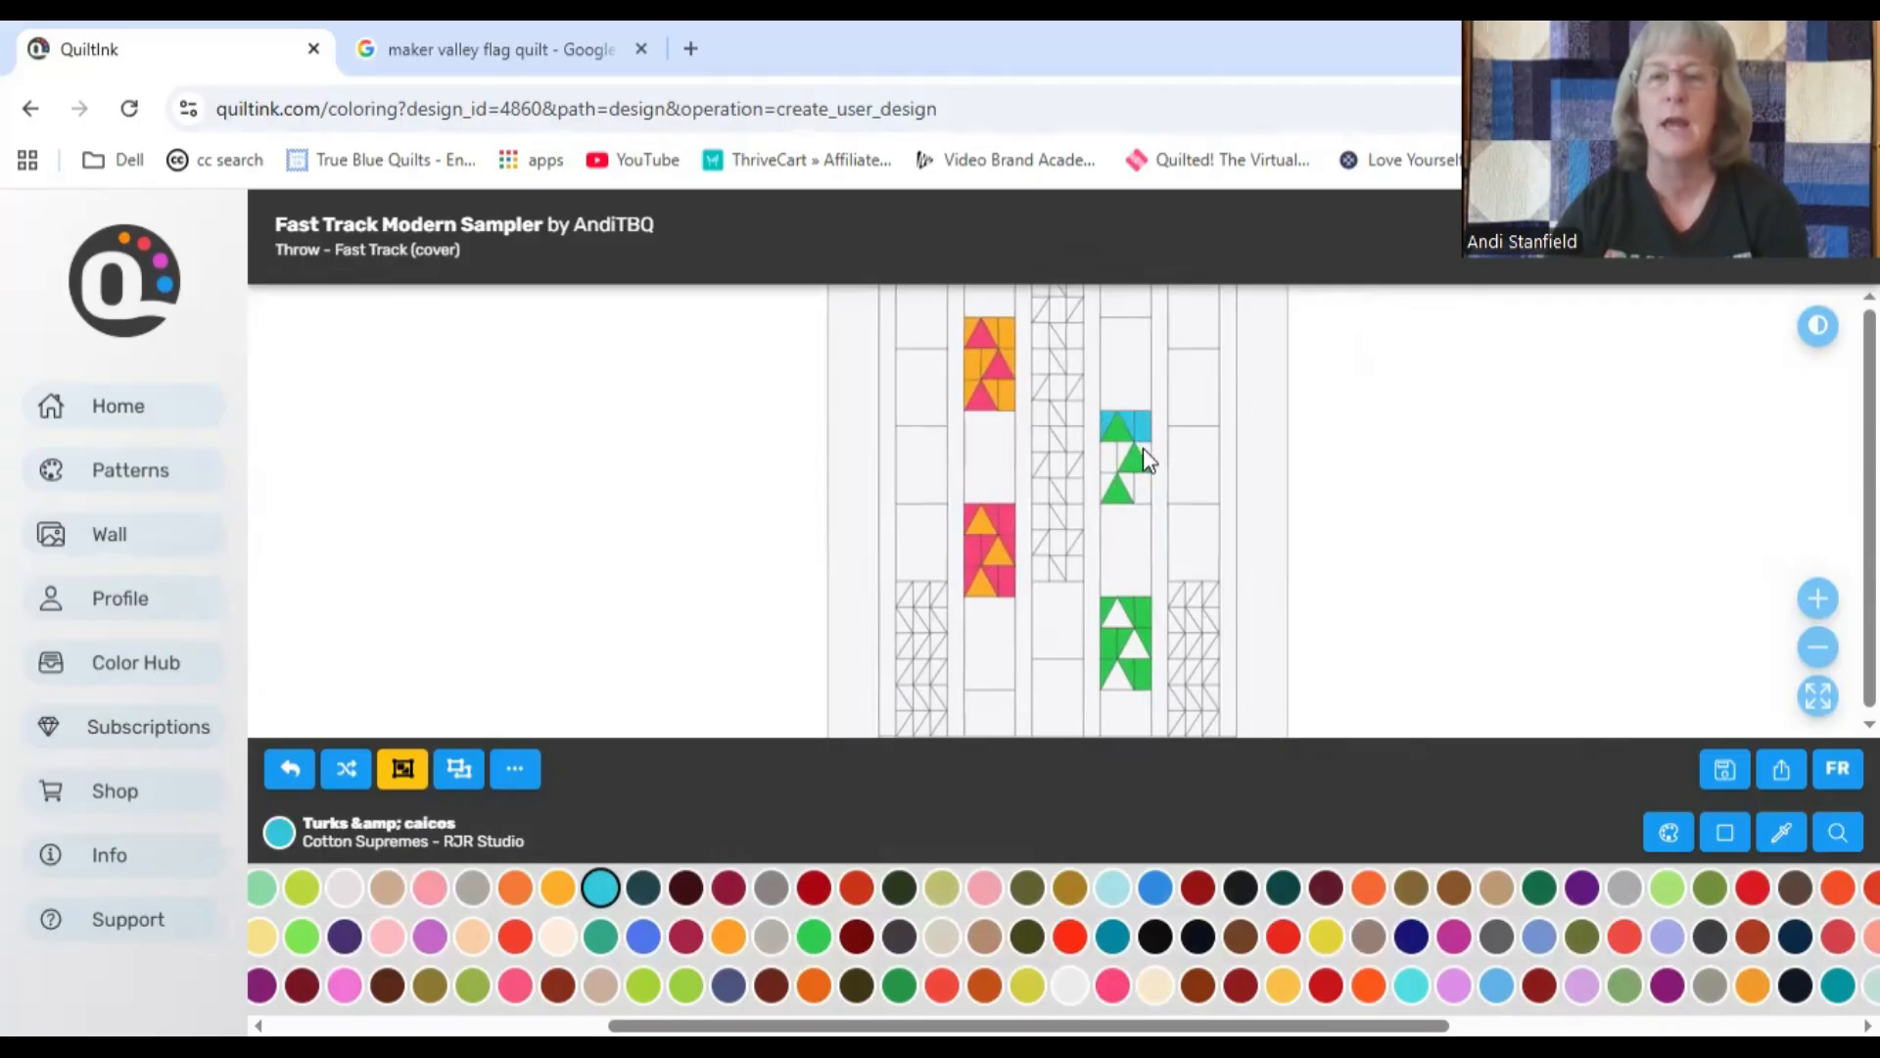
left_click(1127, 453)
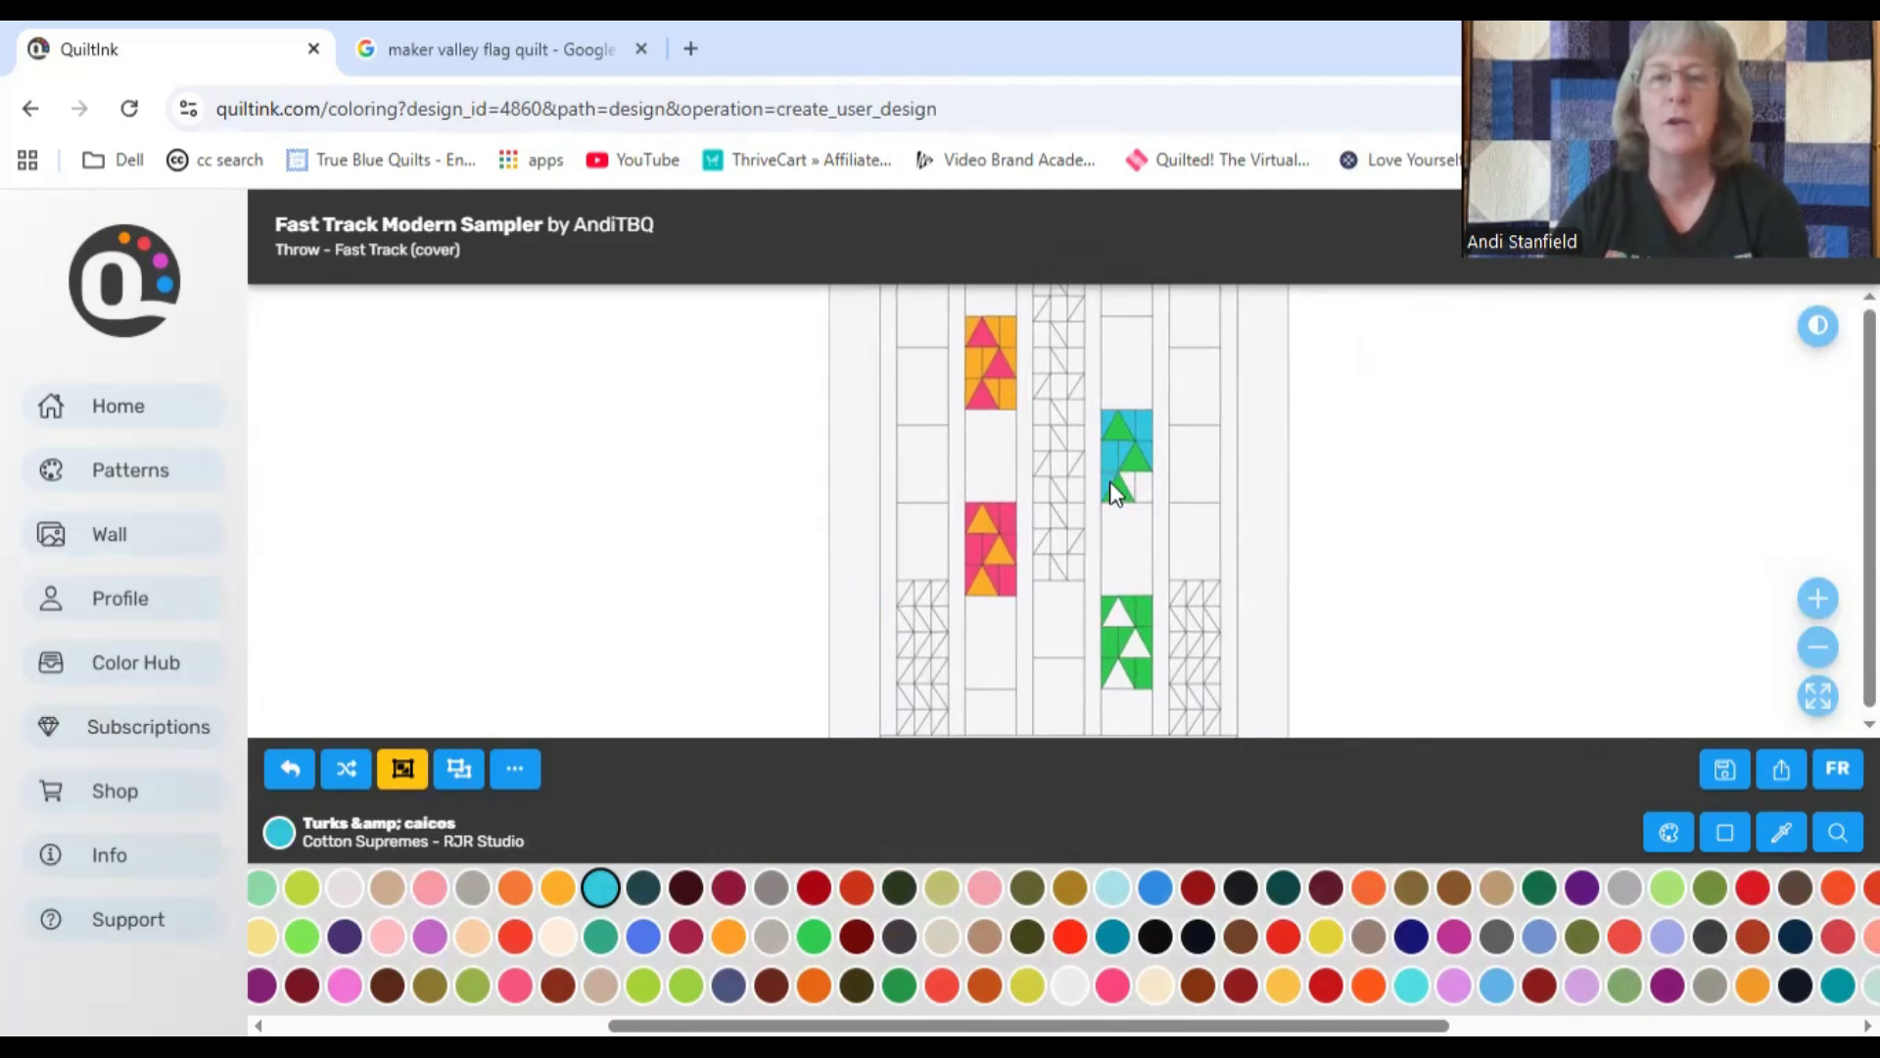
left_click(1132, 482)
left_click(1143, 492)
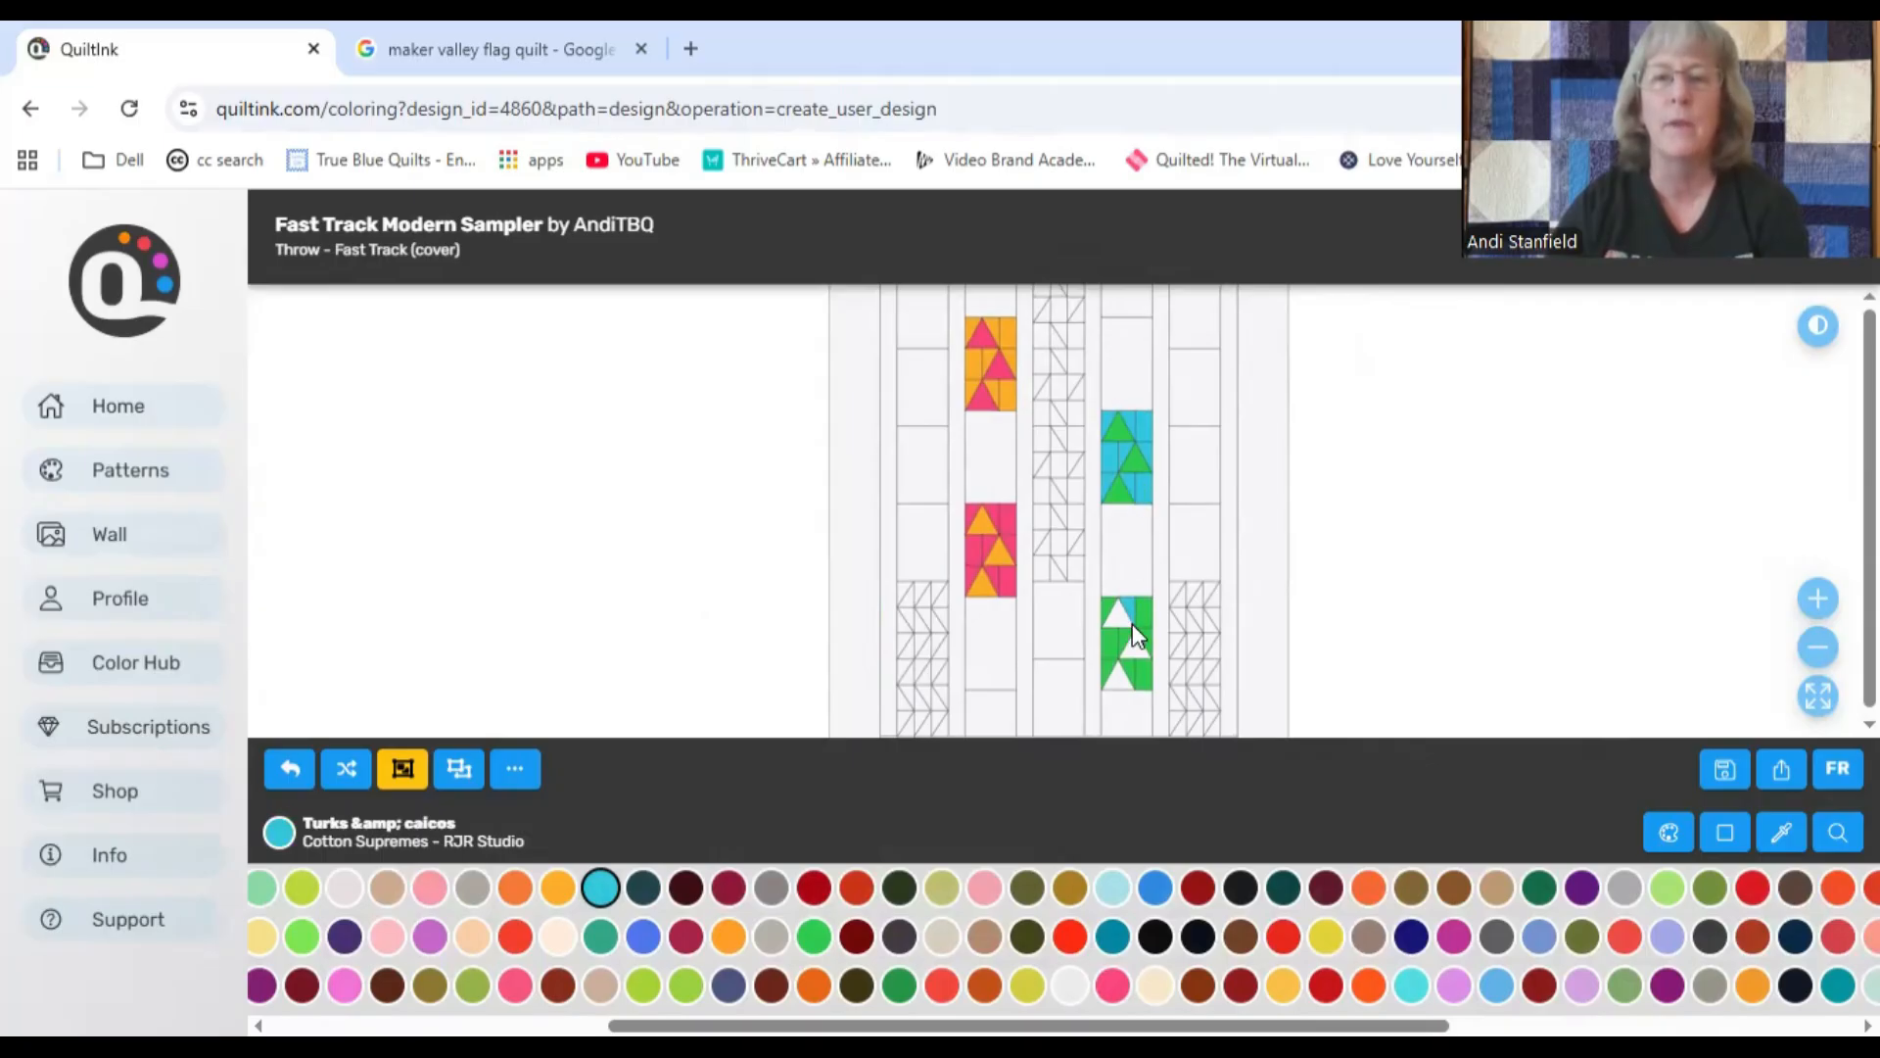
Step: Undo the stray background fill in the fourth column's lower block and fill its three triangles with Turks & caicos
left_click(290, 769)
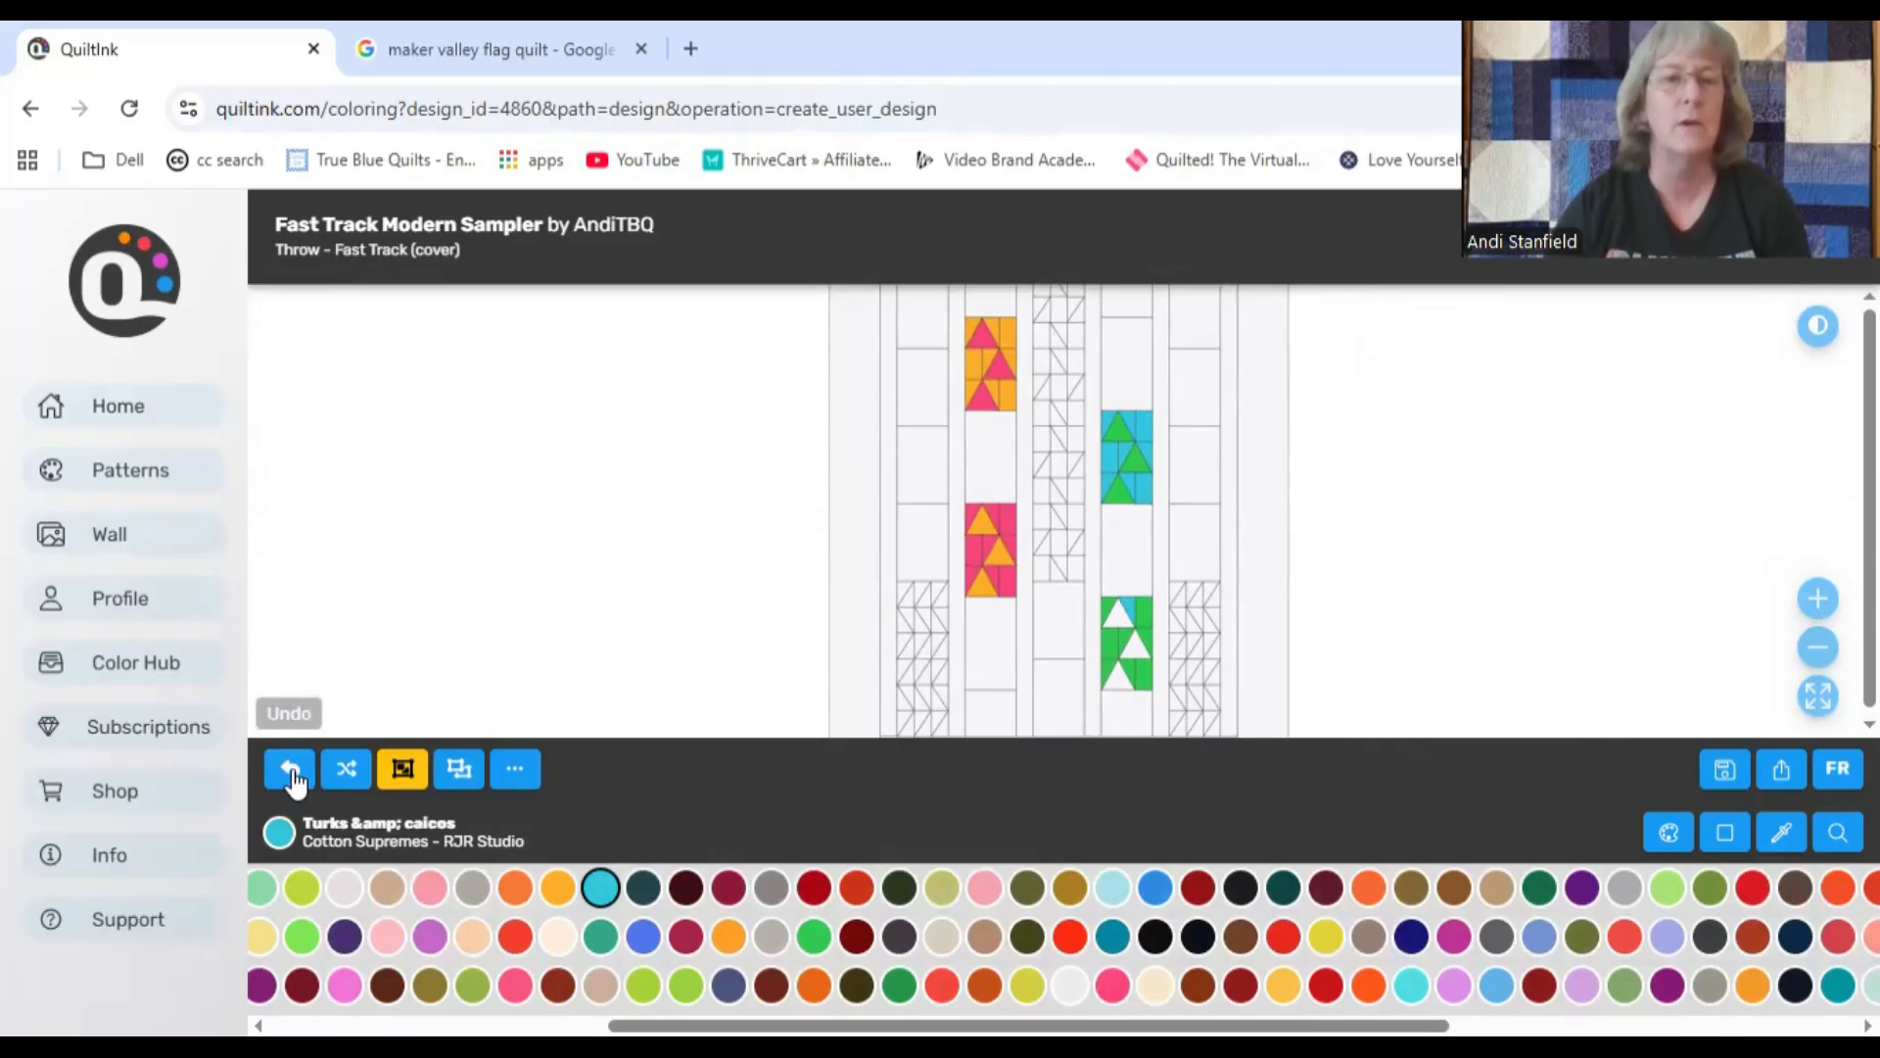
left_click(1118, 615)
left_click(1138, 650)
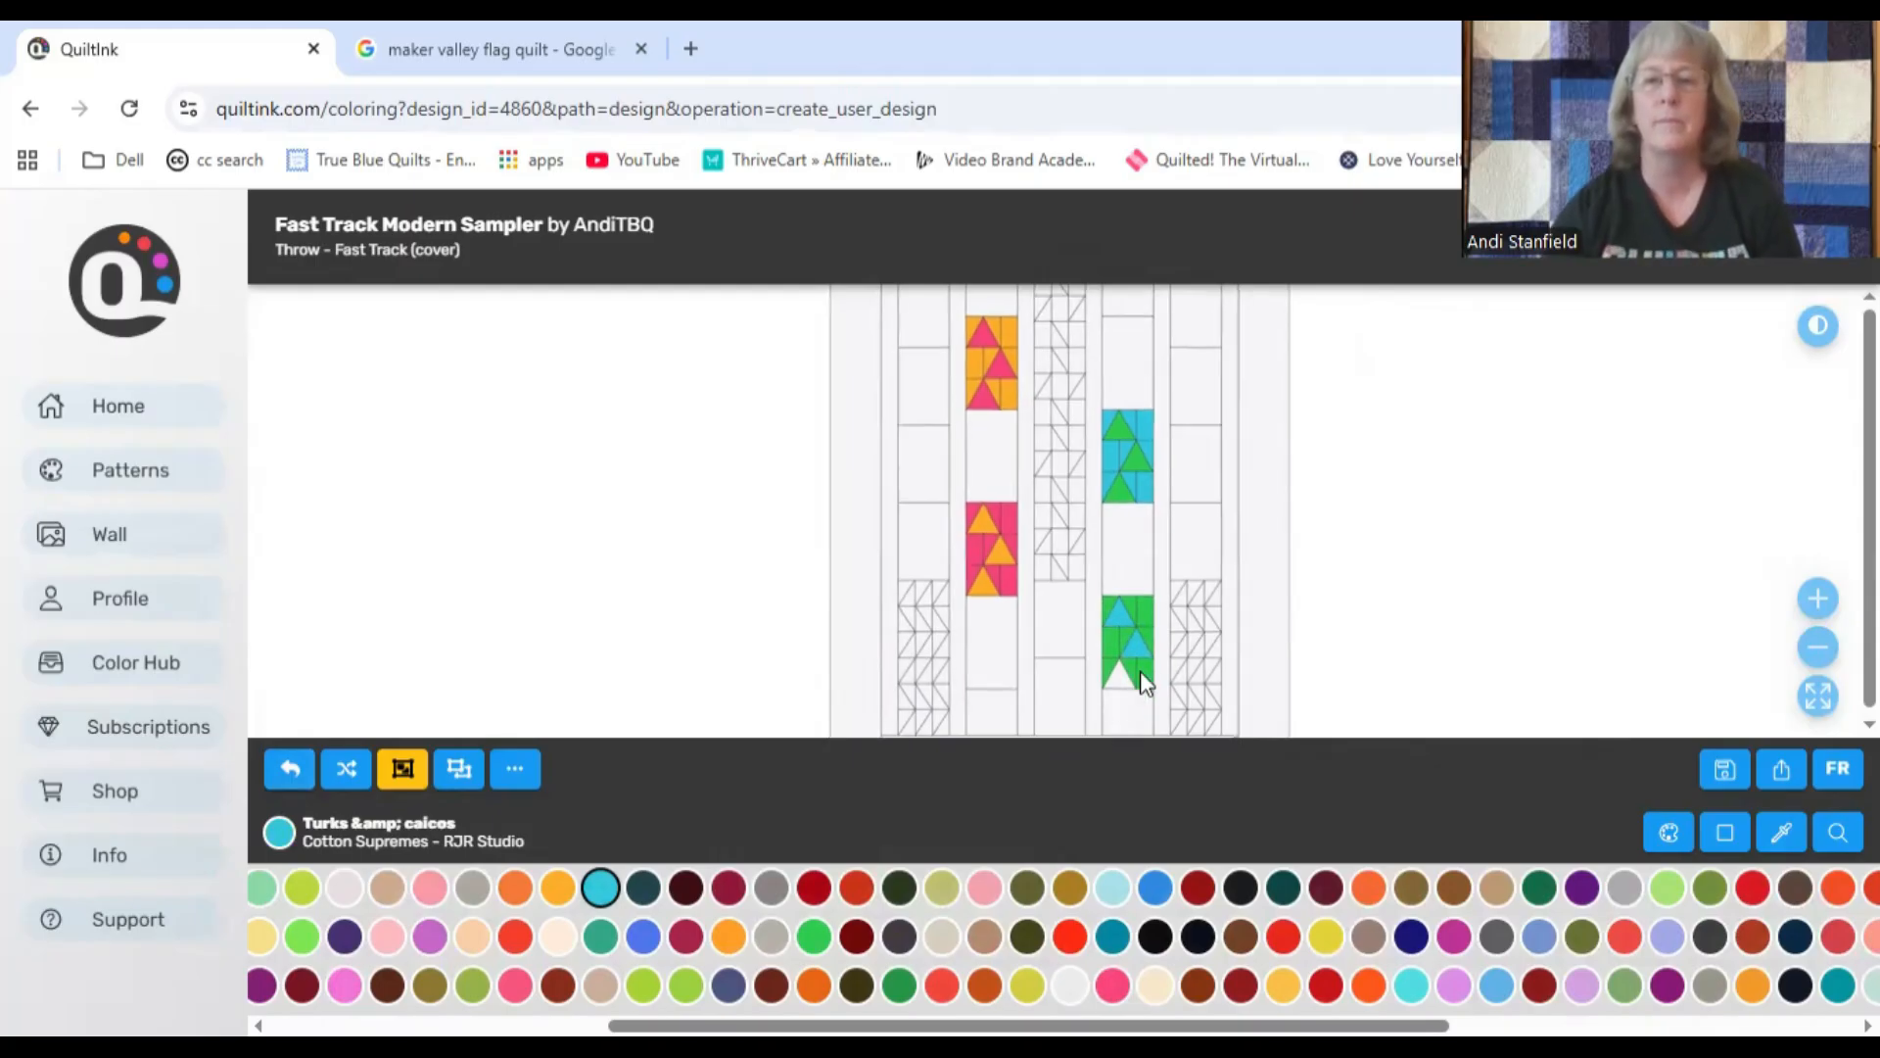
left_click(1118, 678)
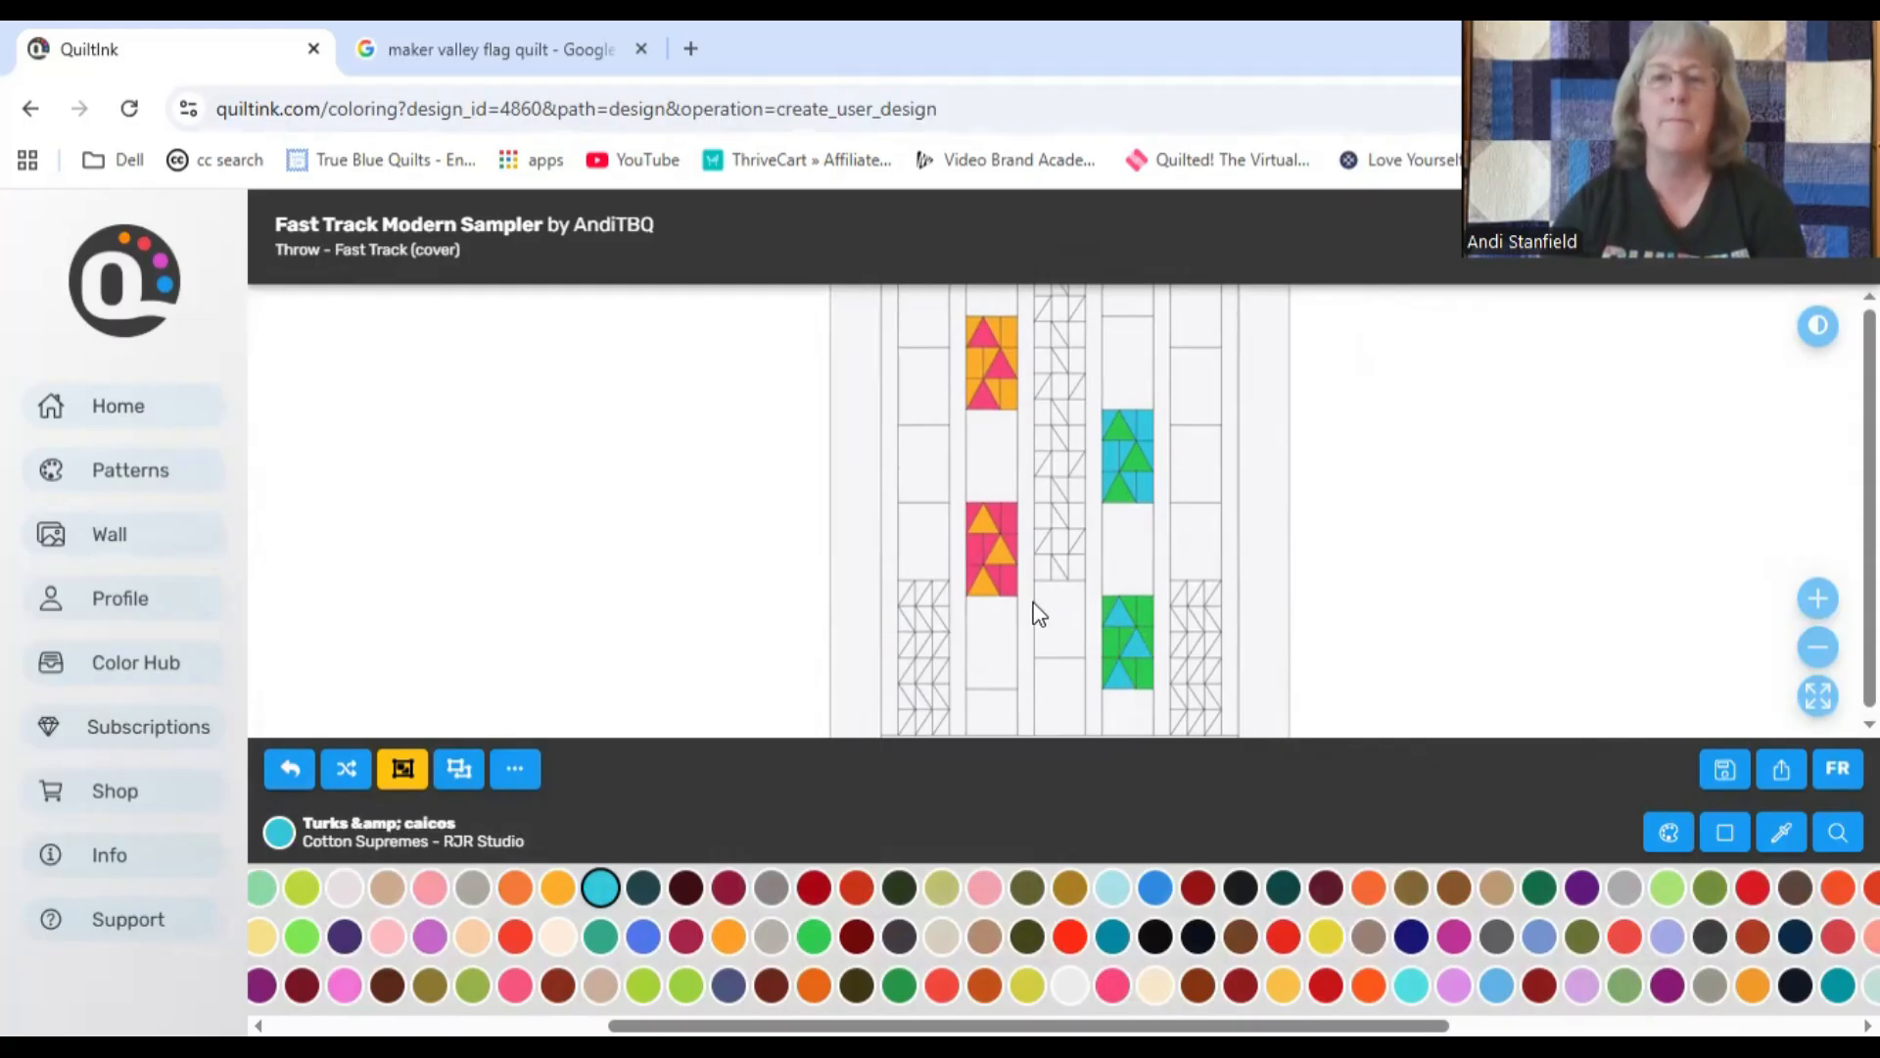
Step: Color the lowest star in the center column with Turks & caicos
left_click(1049, 549)
left_click(1060, 543)
left_click(1075, 538)
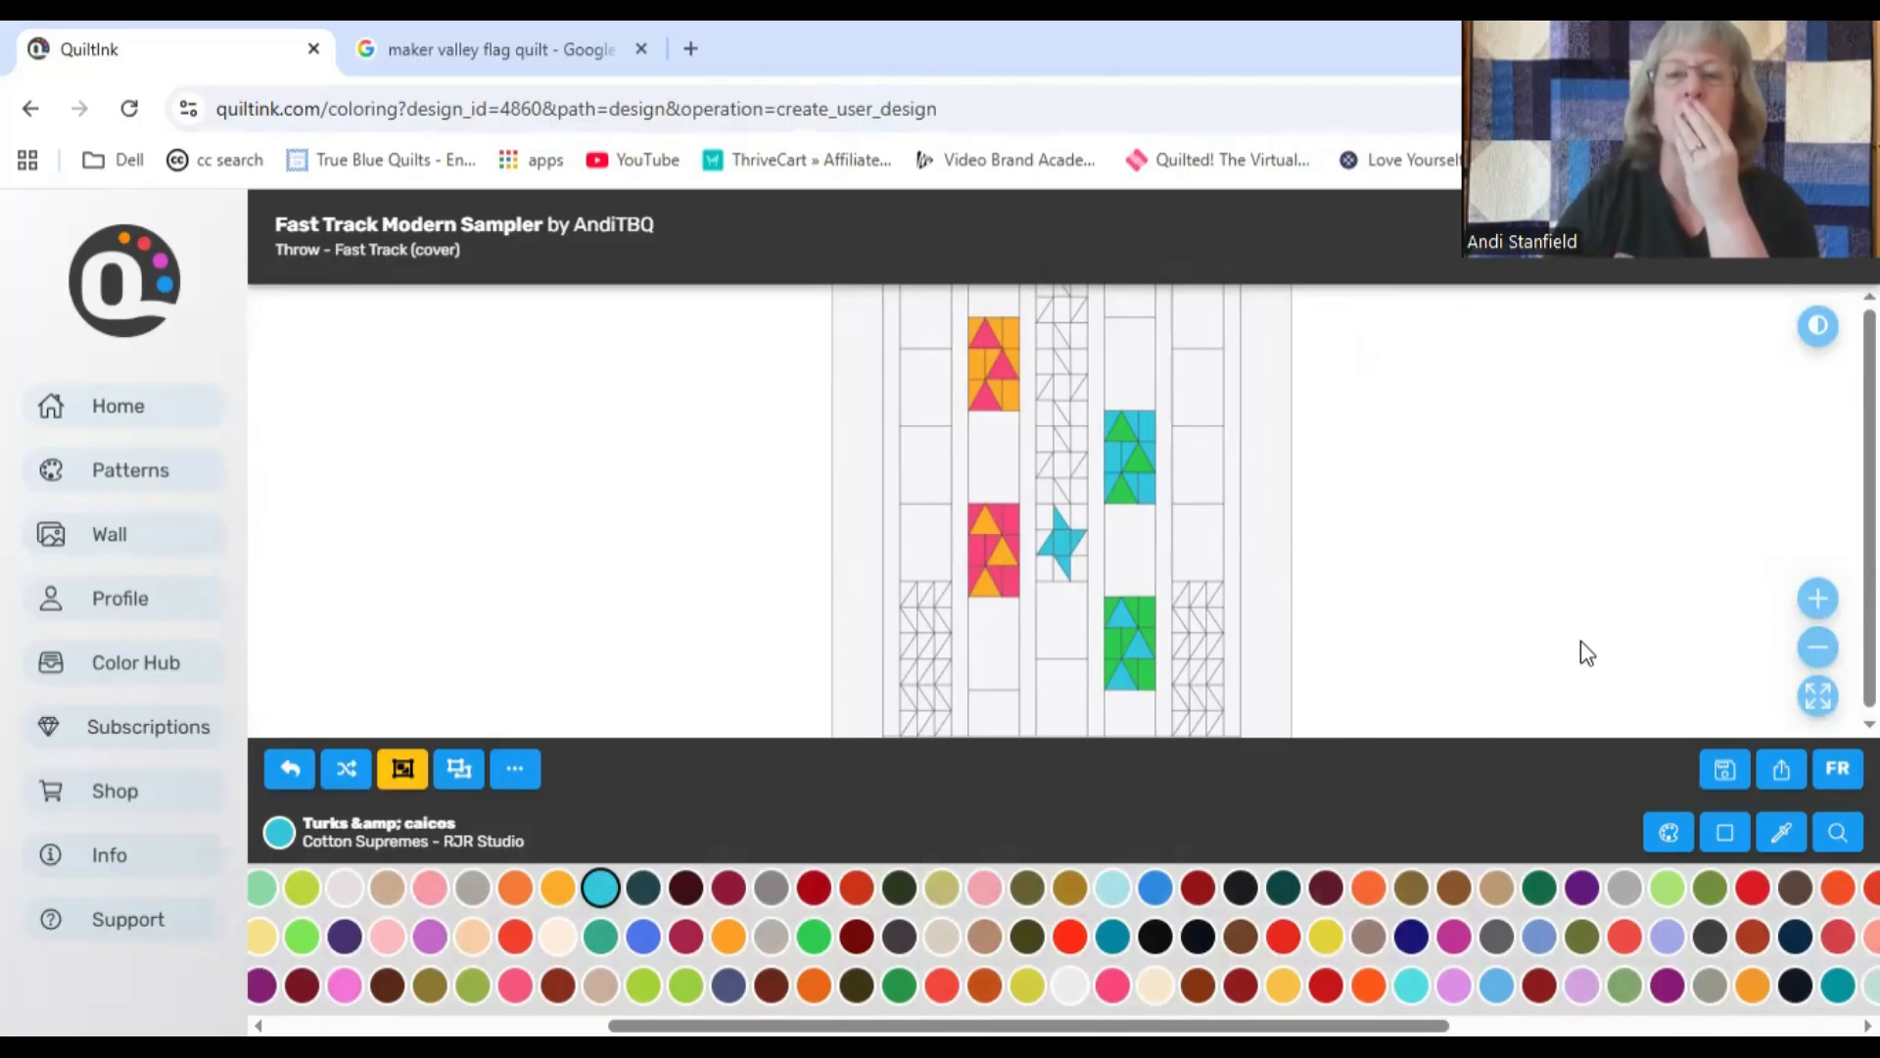
Step: Fill the background pieces around the topmost star in the center column with Turks & caicos
scroll(1275, 468, "up", 3)
left_click(1054, 333)
left_click(1081, 337)
left_click(1080, 361)
left_click(1046, 392)
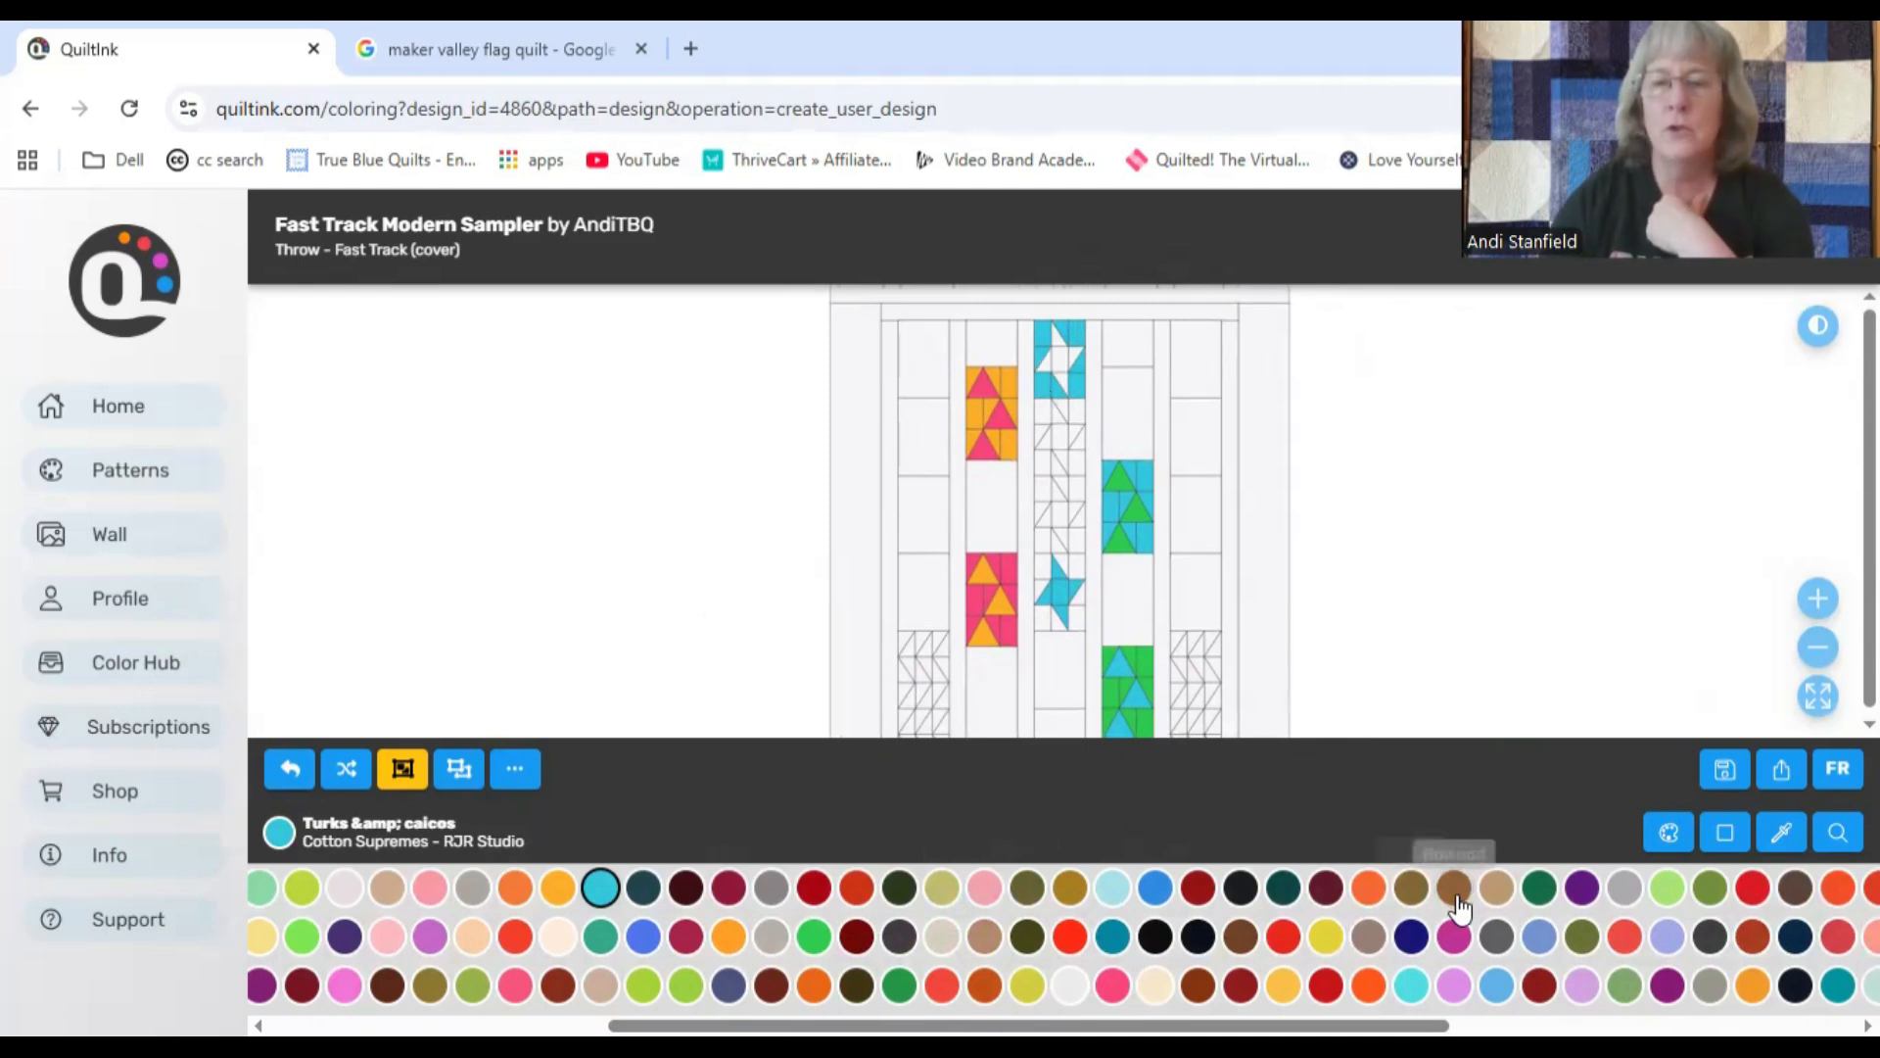
Step: Fill the background around the lowest center-column star with Purple haze and color the second star from the top Purple haze
left_click(1582, 887)
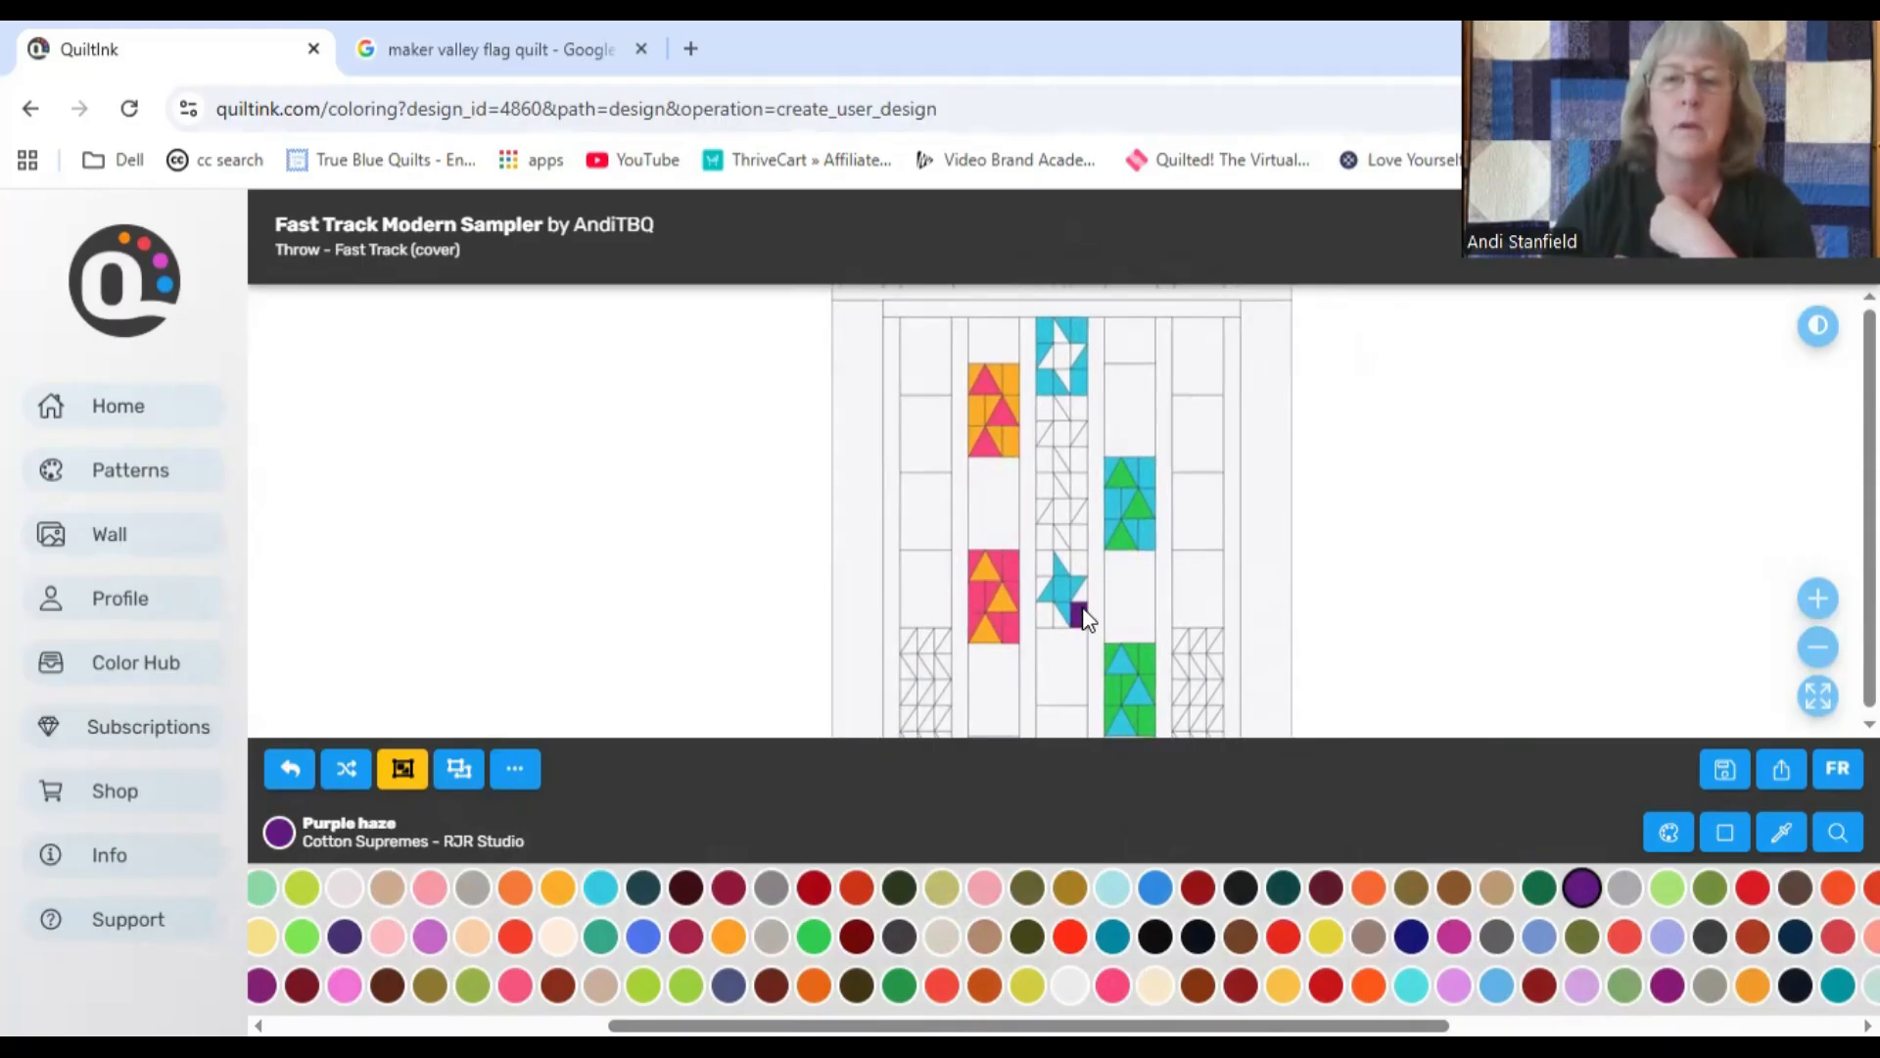
left_click(1048, 625)
left_click(1062, 557)
left_click(1079, 565)
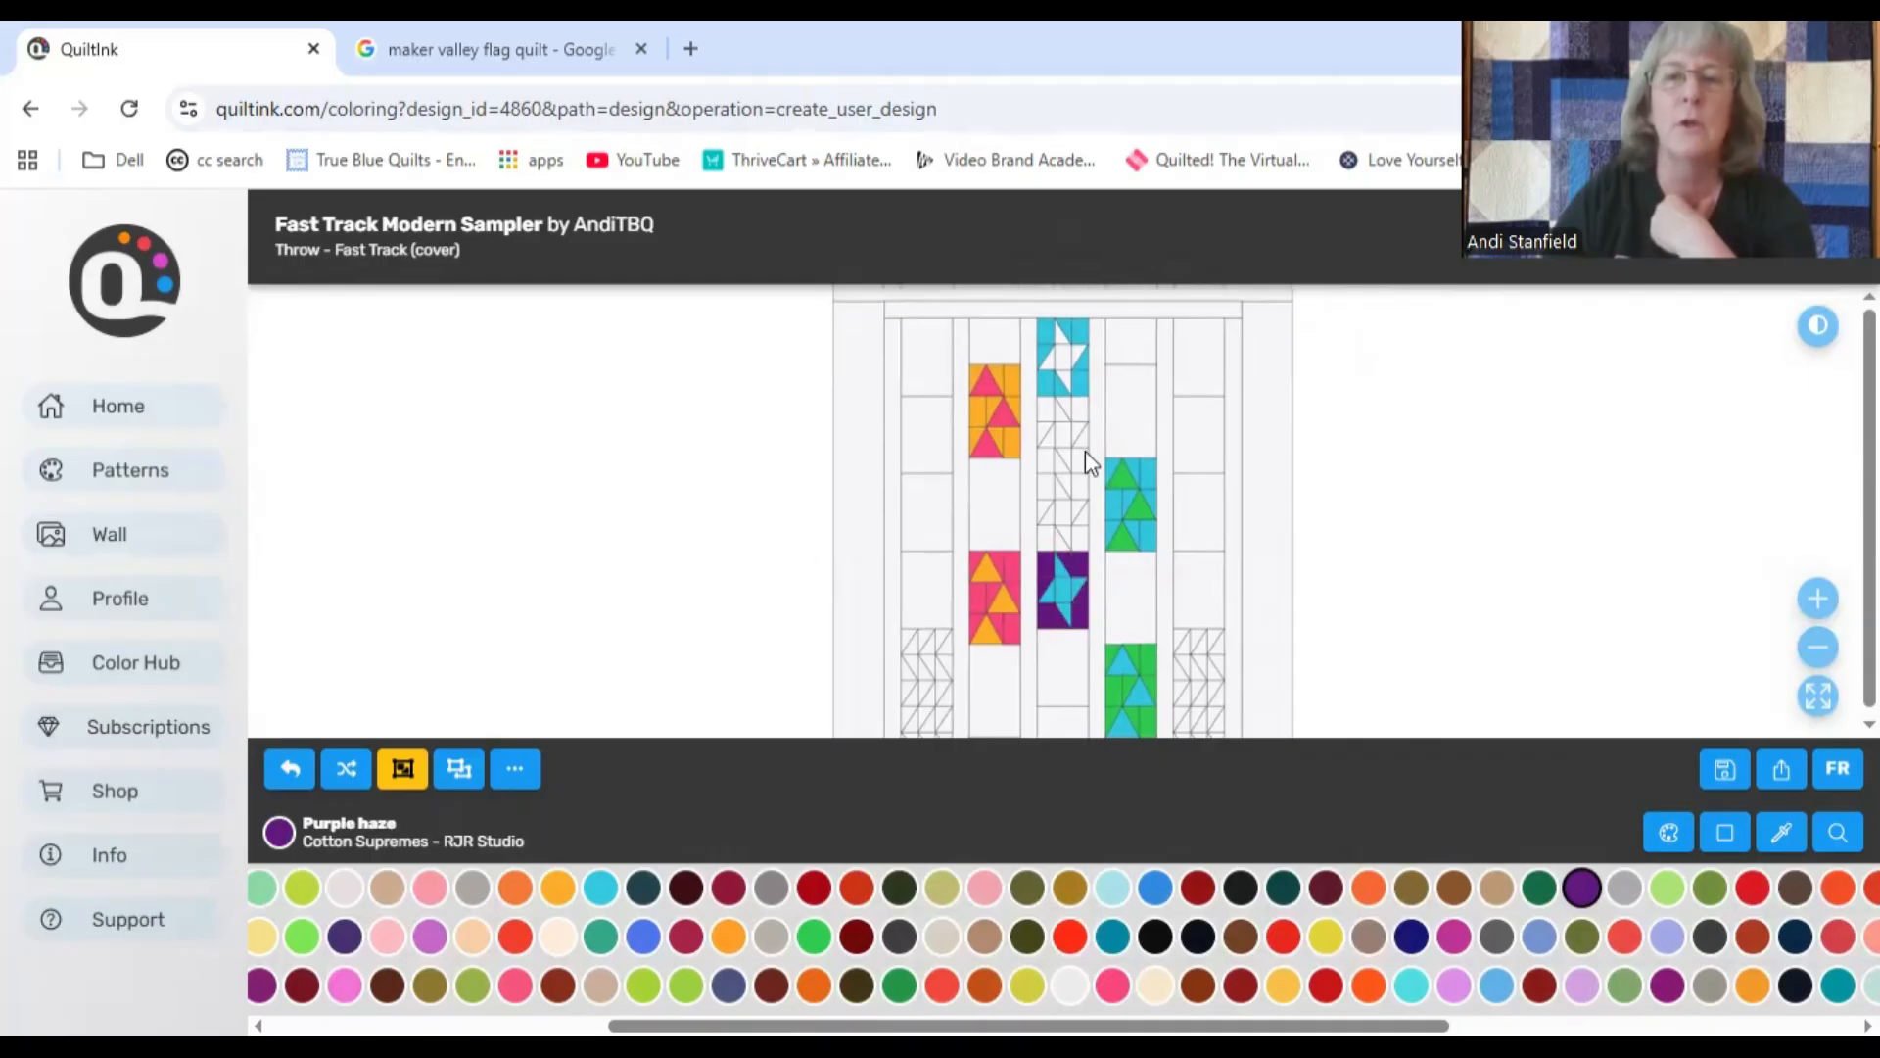
left_click(1058, 454)
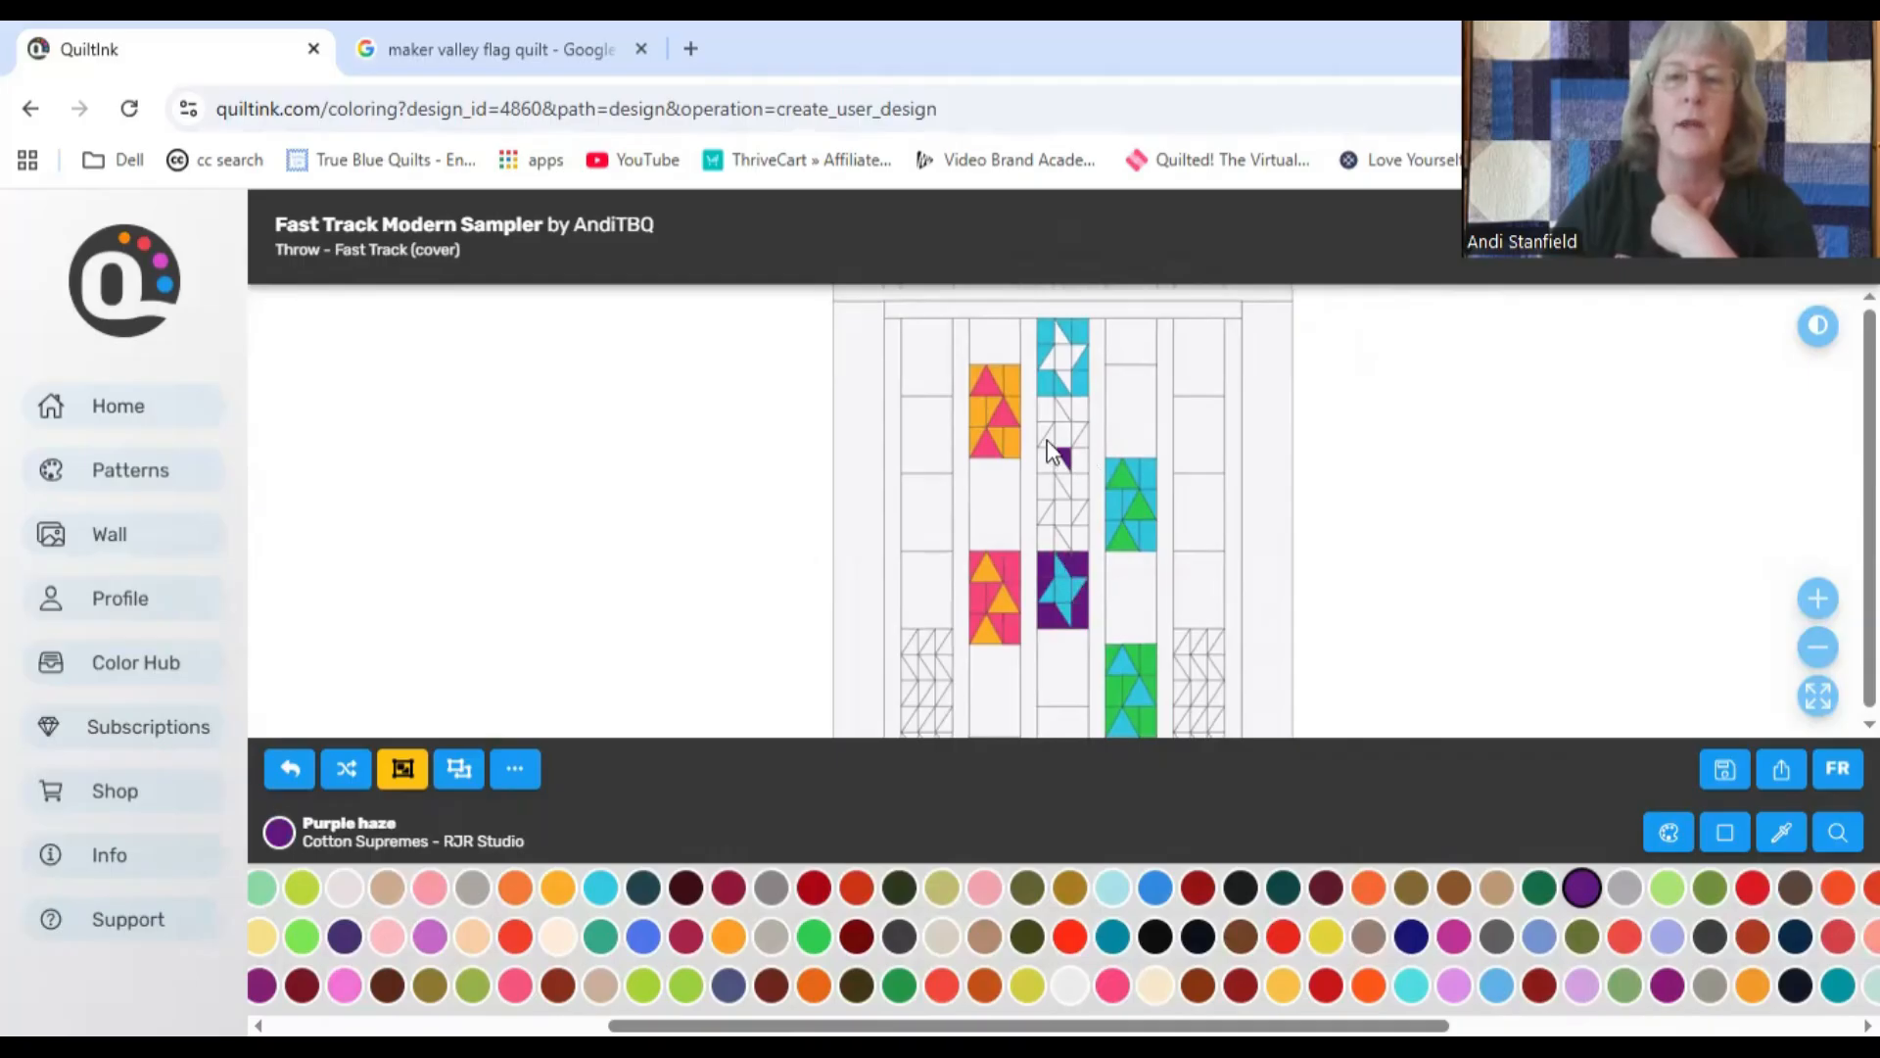
left_click(1054, 440)
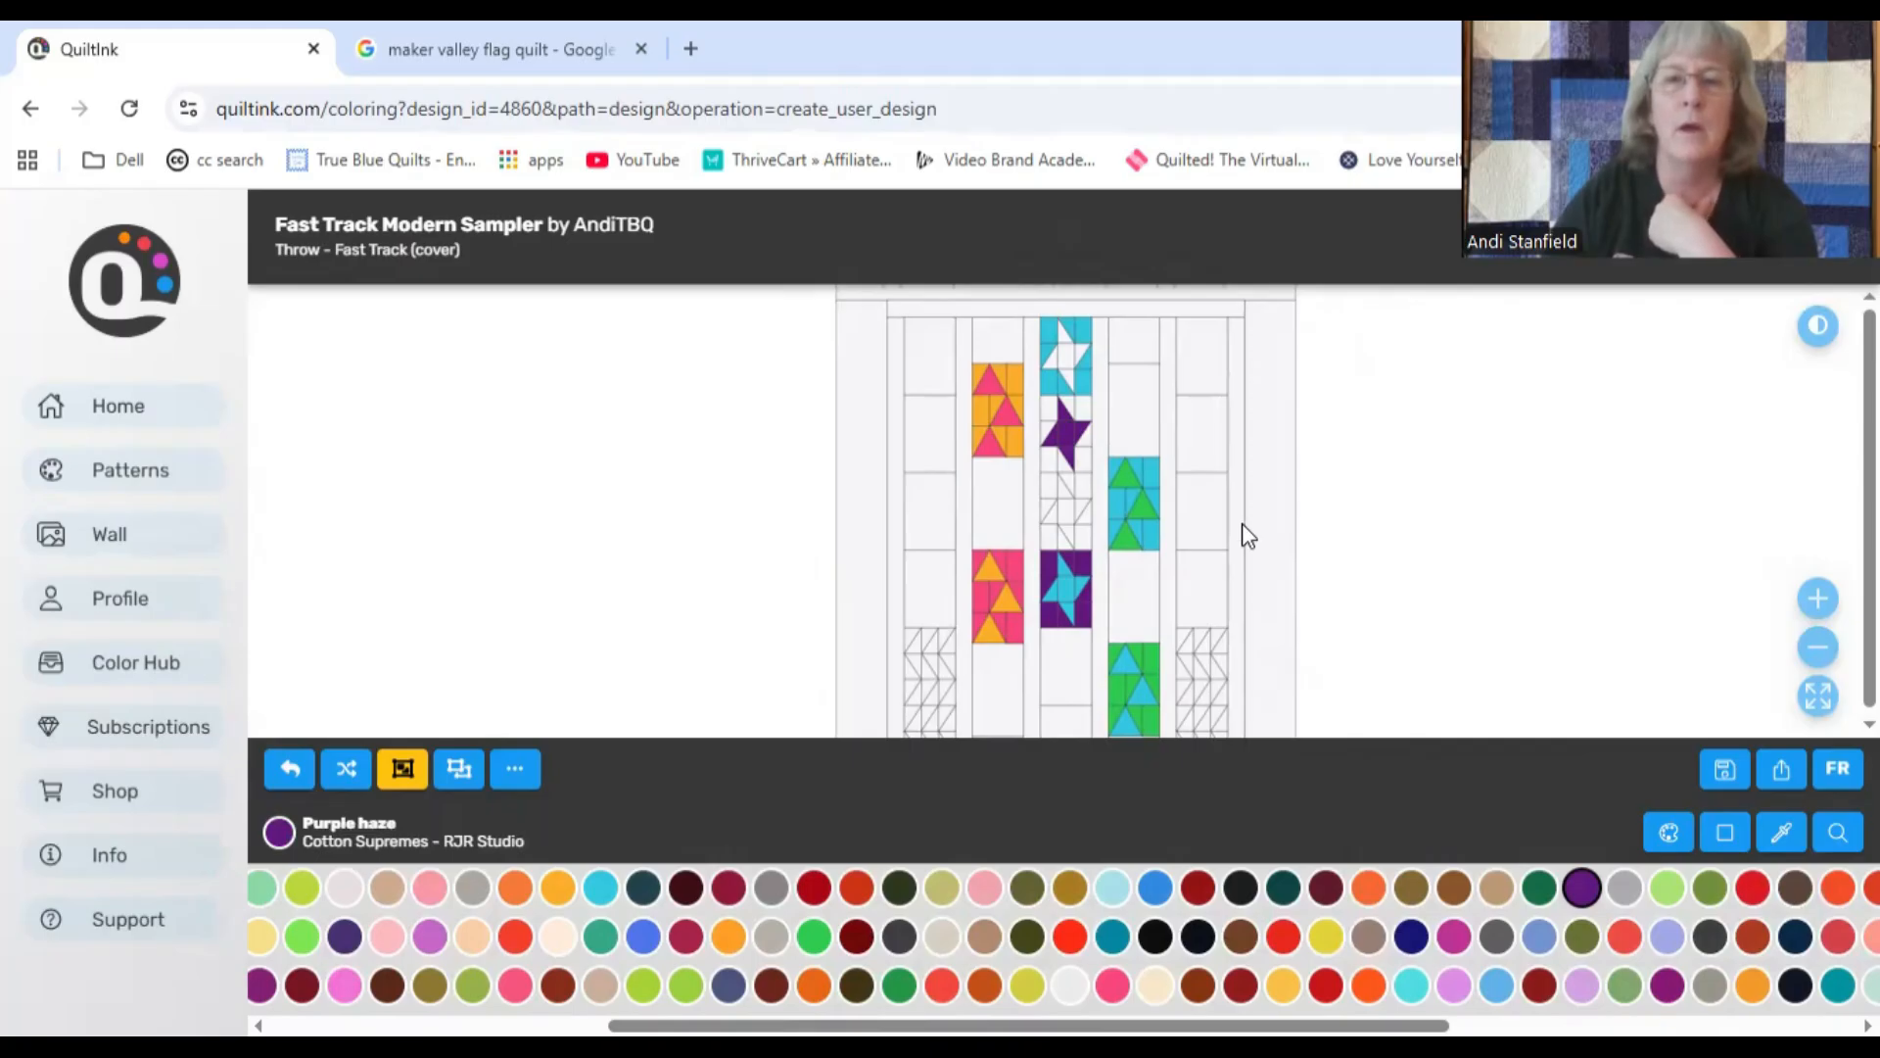
Step: Color the topmost center-column star and the background around the third star with Pink sapphire
left_click(1113, 984)
left_click(1063, 372)
left_click(1049, 484)
left_click(1079, 486)
Step: Pick Sunny delight from the used colors and fill the background around the second star in the center column
left_click(1669, 831)
left_click(1320, 303)
left_click(1782, 832)
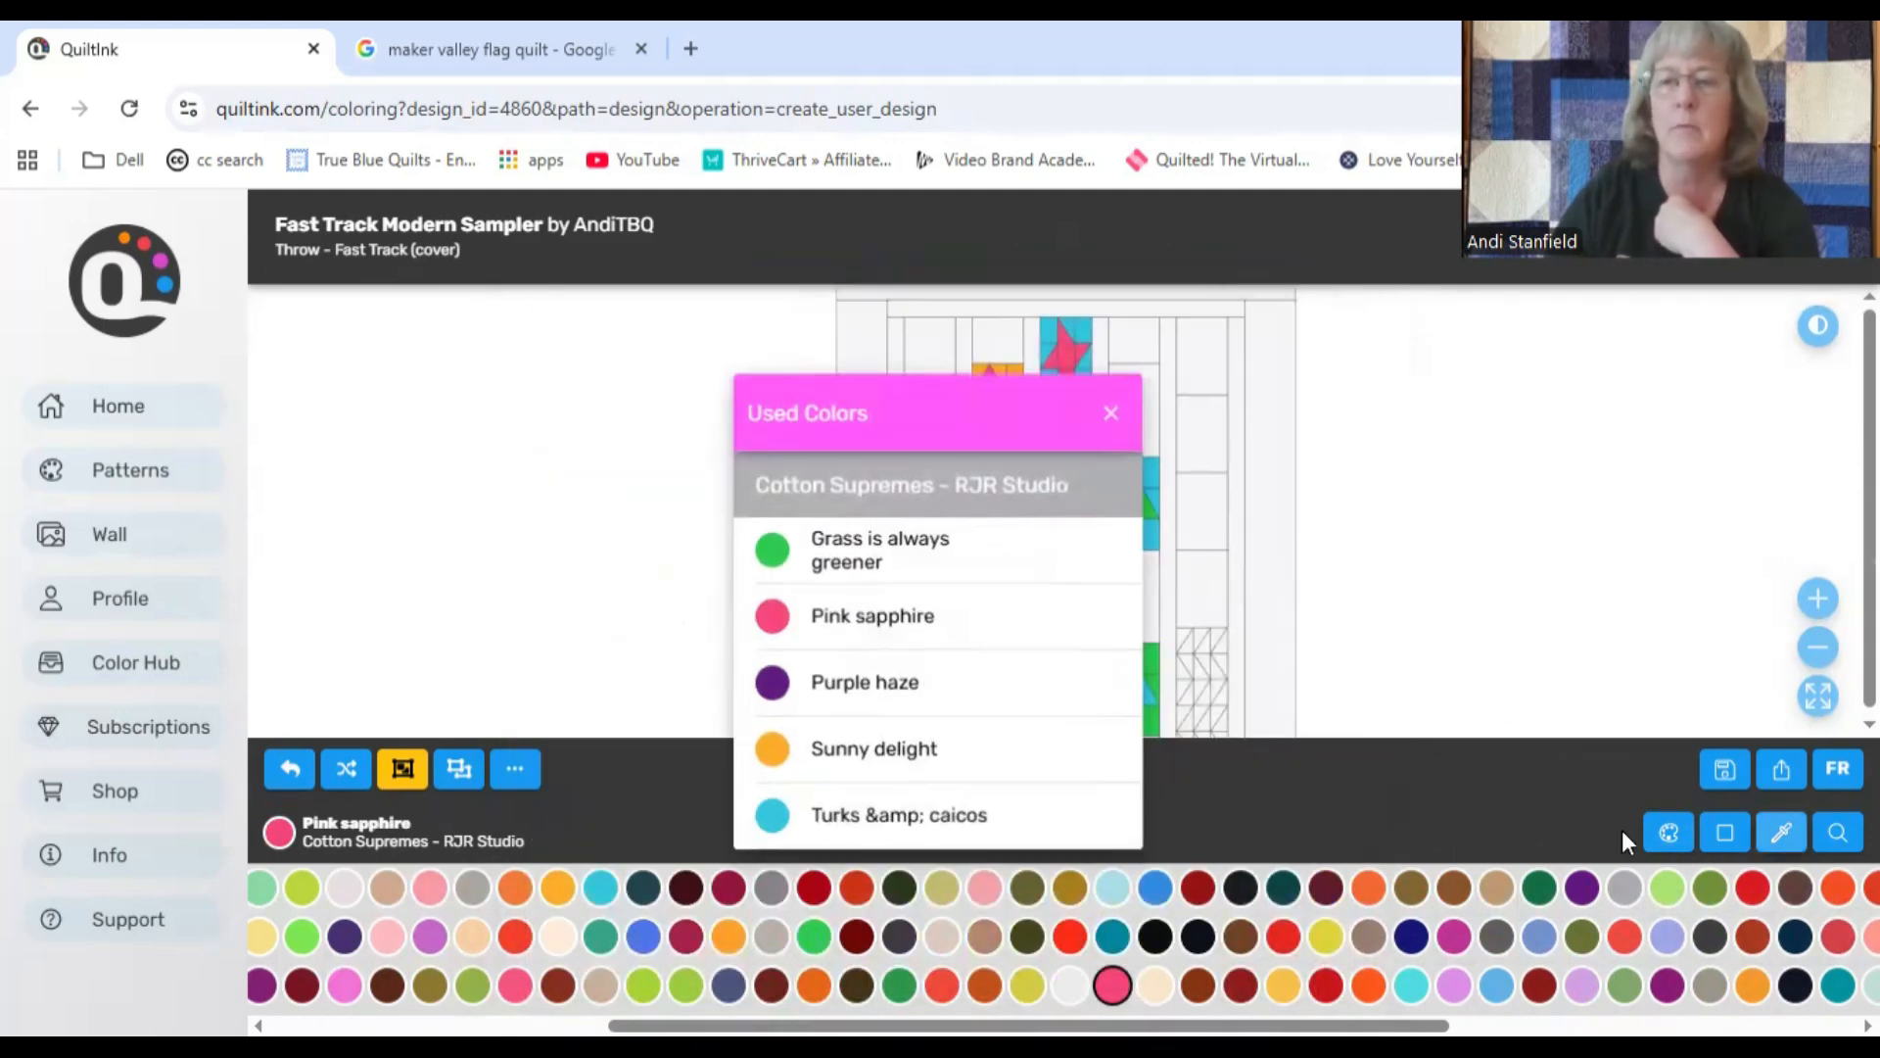
left_click(980, 748)
left_click(1044, 441)
left_click(1048, 459)
left_click(1062, 465)
Step: Color the third star in the center column with Grass is always greener
left_click(1782, 833)
left_click(1068, 540)
left_click(1066, 498)
left_click(1066, 527)
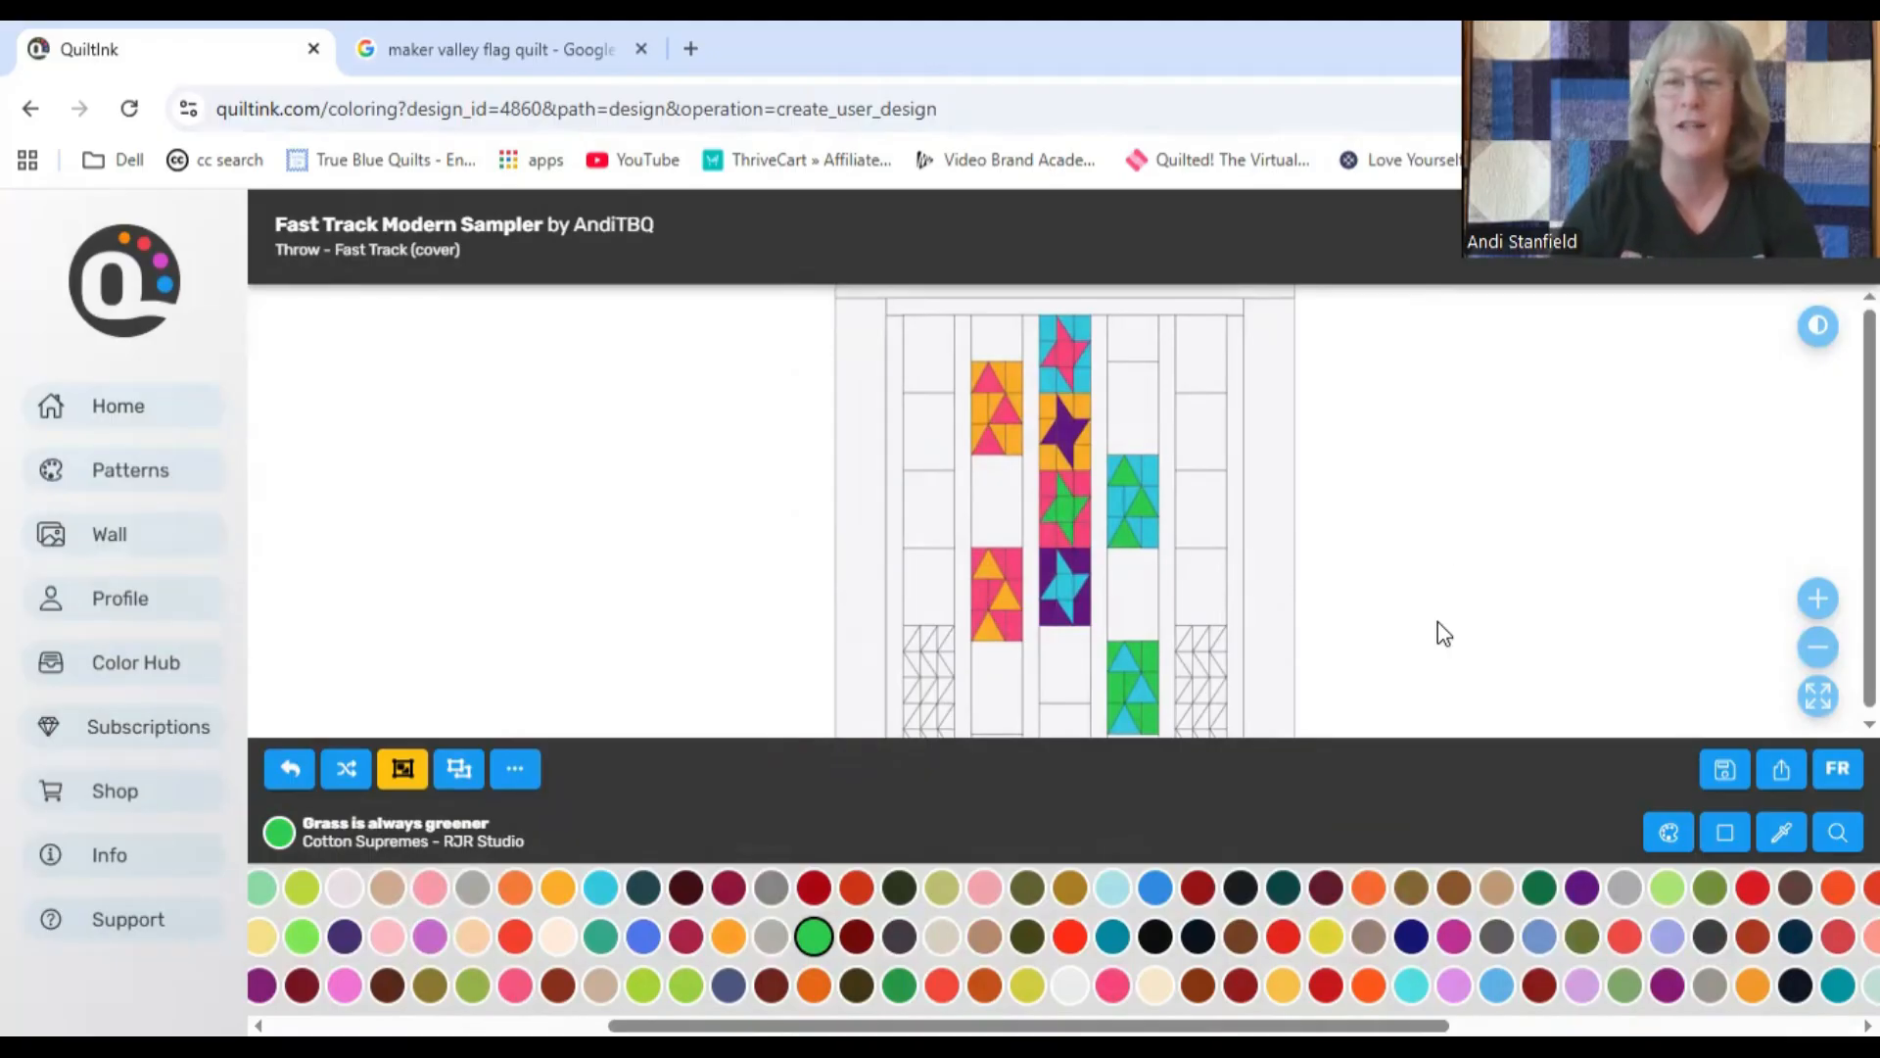
Step: Color a zigzag strip in the first column's lower block with Grass is always greener
scroll(1273, 509, "down", 2)
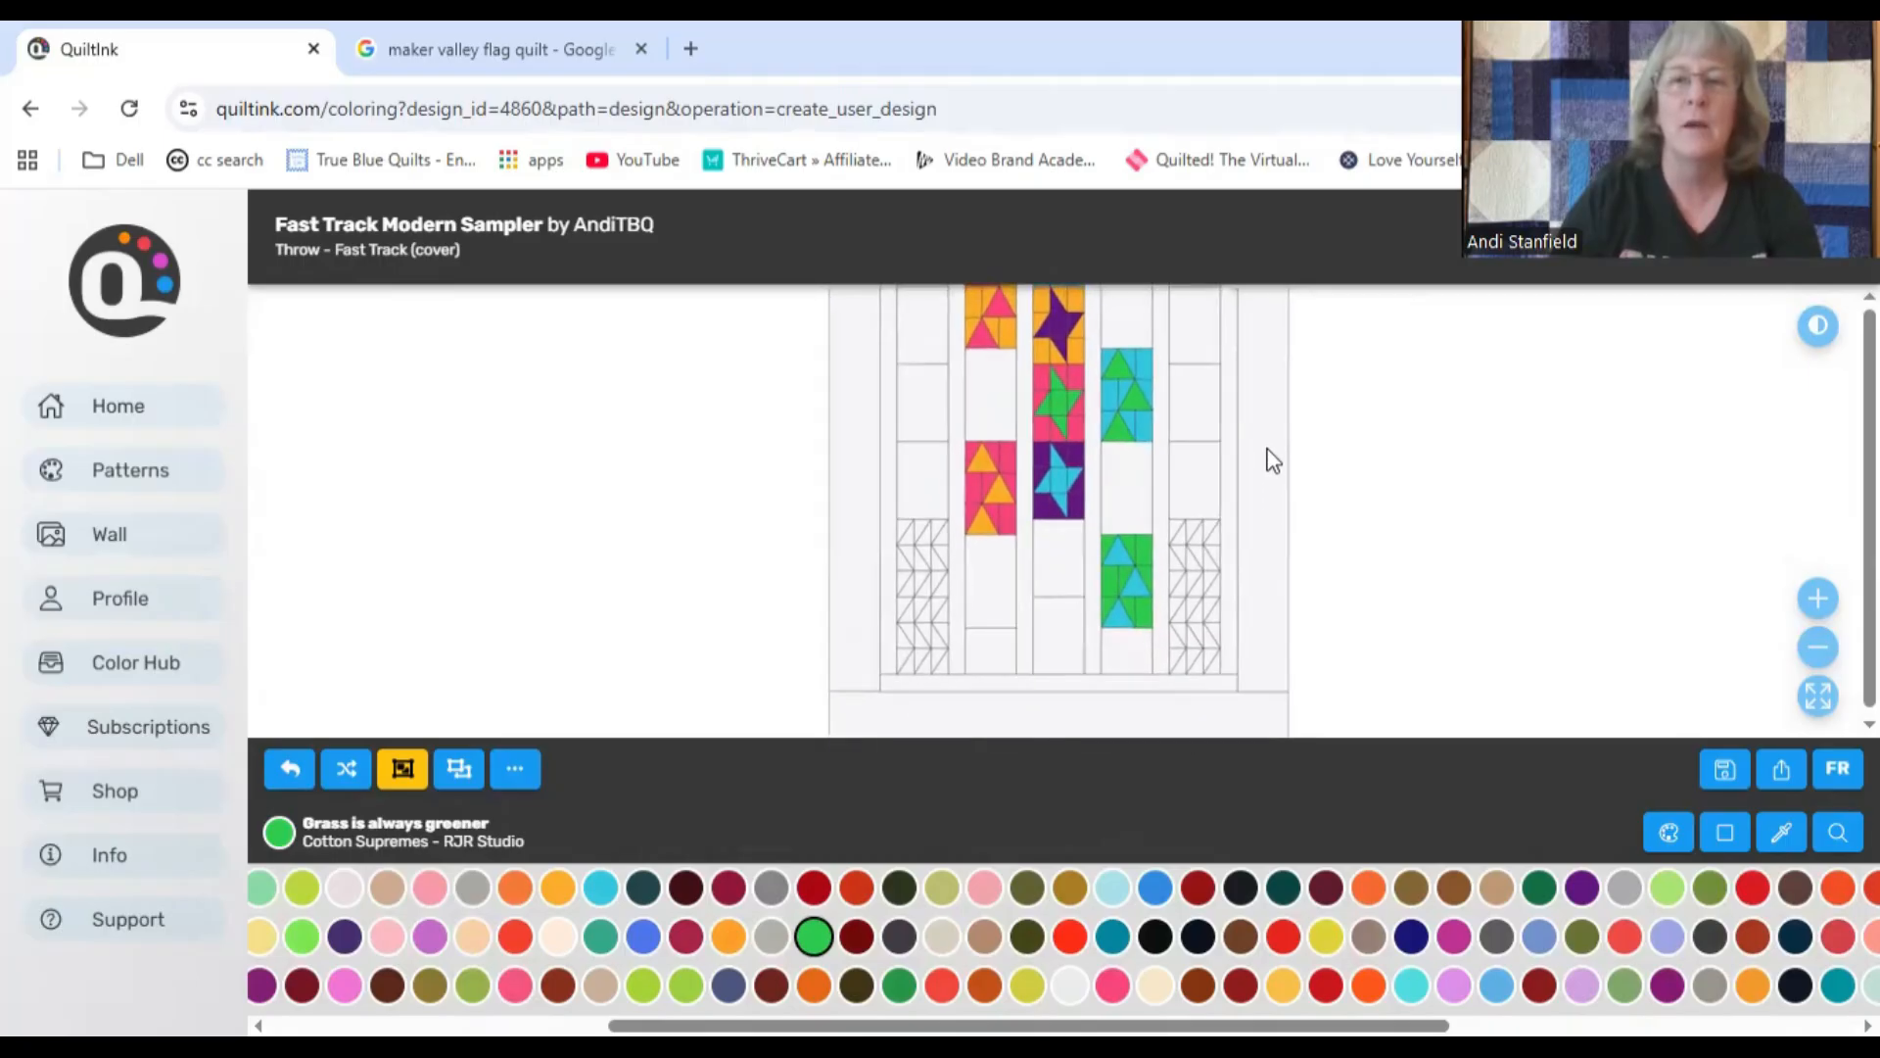
left_click(920, 497)
left_click(912, 503)
left_click(913, 521)
left_click(922, 534)
left_click(922, 547)
left_click(910, 557)
left_click(904, 574)
left_click(903, 609)
left_click(905, 626)
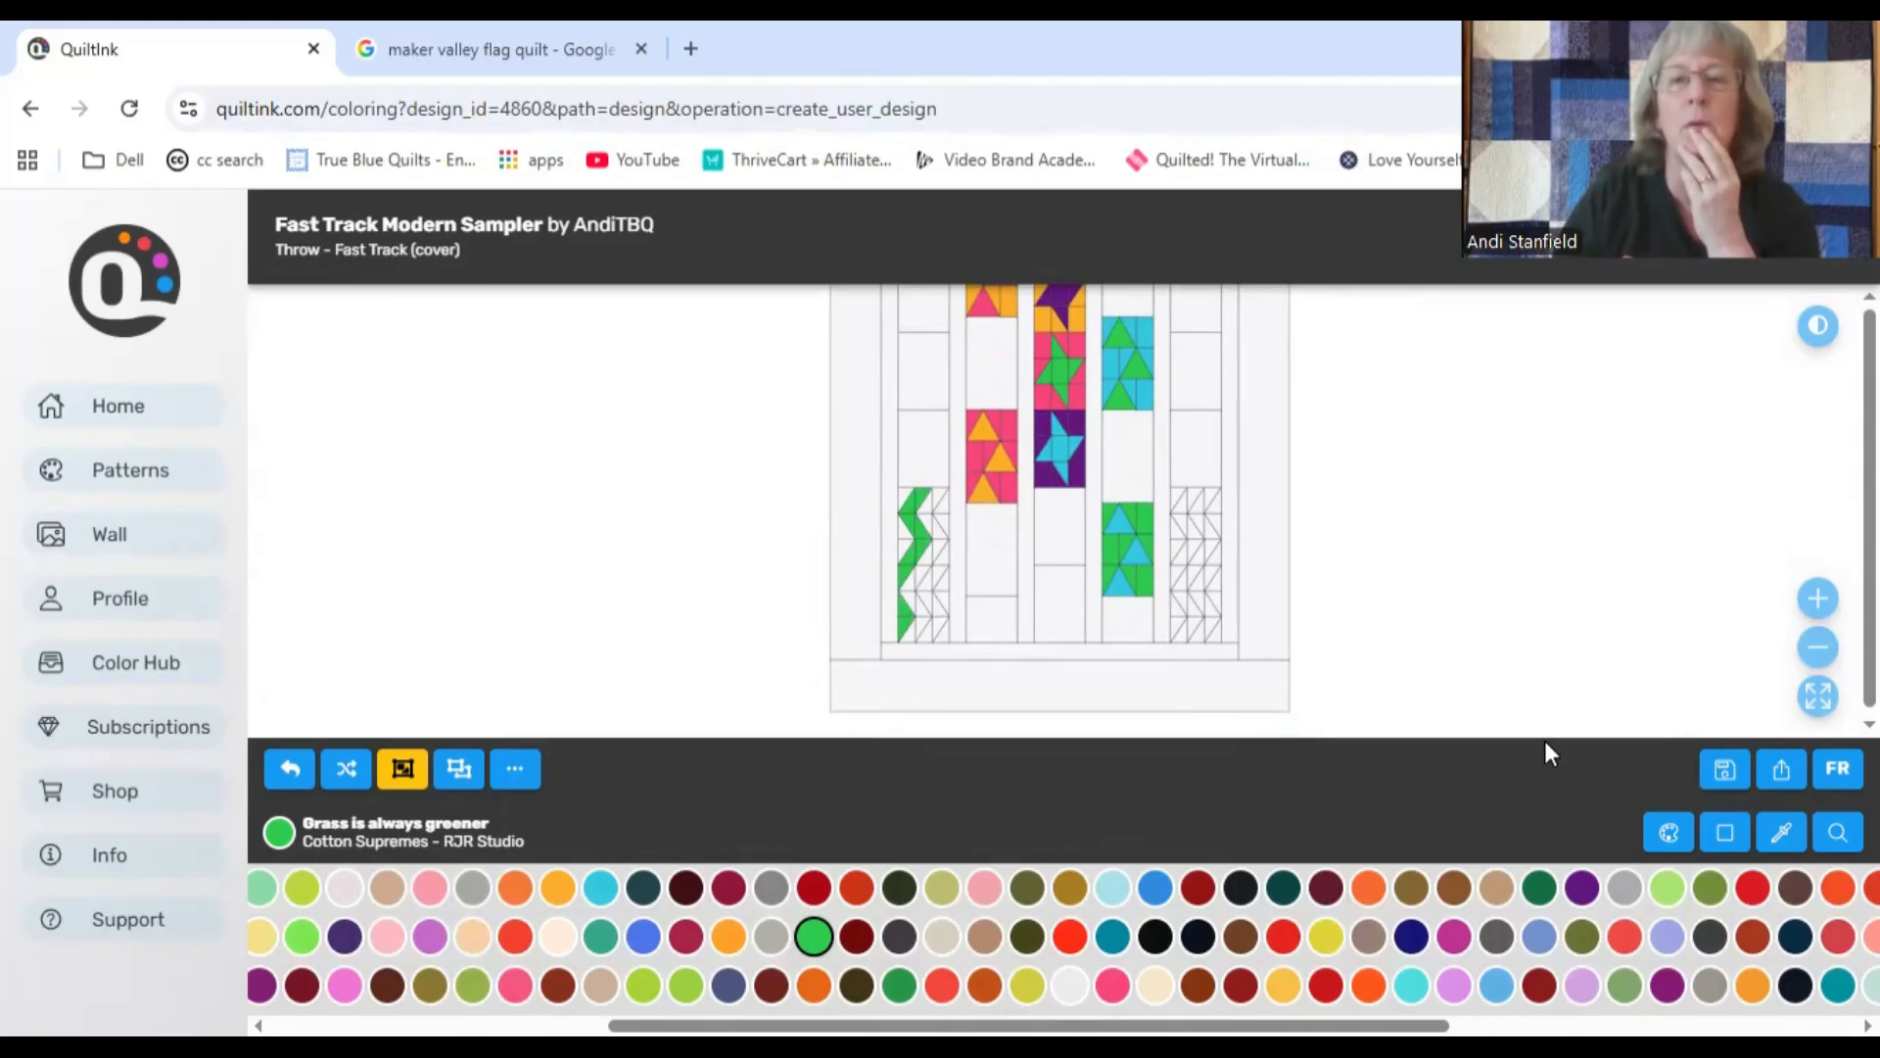
Step: Color the middle zigzag strip in the fifth column's lower block with Grass is always greener
left_click(1212, 555)
left_click(1196, 576)
left_click(1187, 607)
left_click(1184, 629)
Step: Color the zigzag strip beside the green one in both the first and fifth columns' lower blocks with Sunny delight
left_click(557, 888)
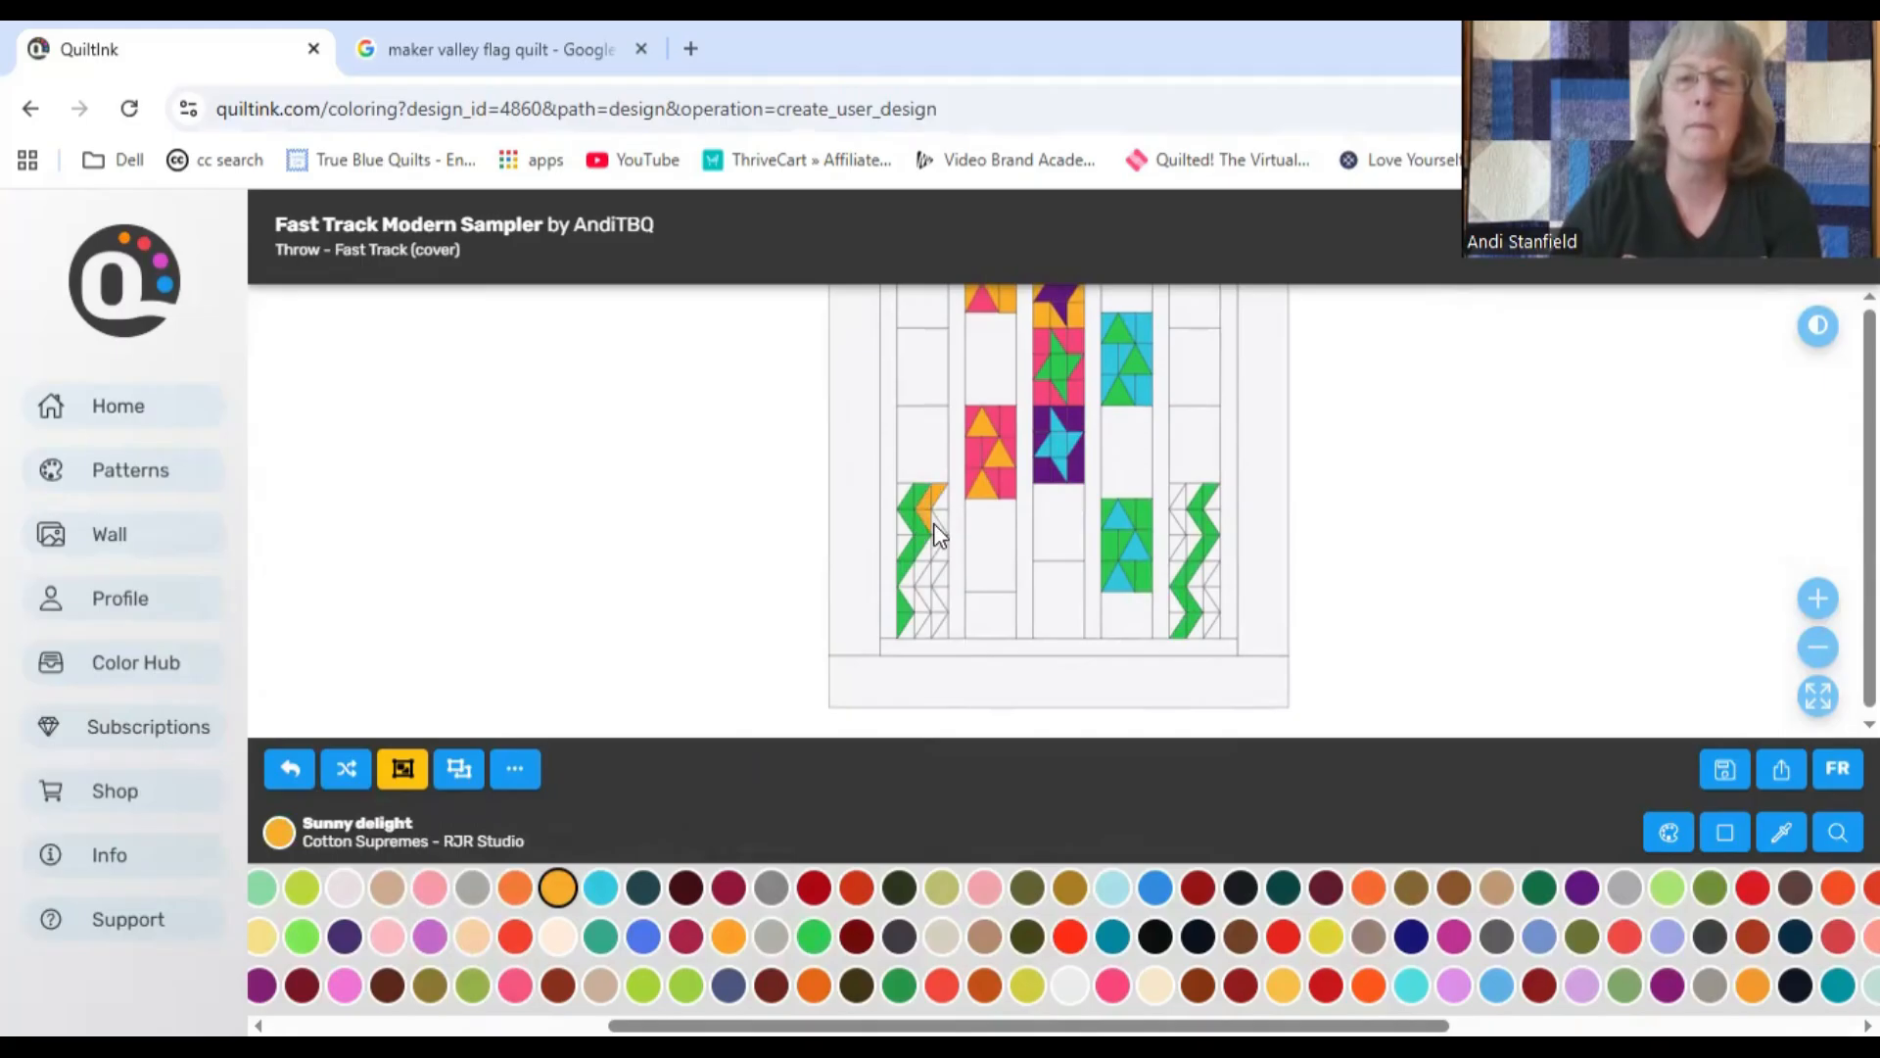
left_click(923, 621)
left_click(1207, 596)
left_click(1208, 632)
Step: Color the zigzag strip beside the Sunny delight one in the first column's lower block with Turks & caicos
left_click(601, 887)
left_click(940, 509)
left_click(930, 619)
Step: Fill the left-edge pieces of the fifth column's zigzag block with Pink sapphire
left_click(1112, 985)
left_click(1178, 504)
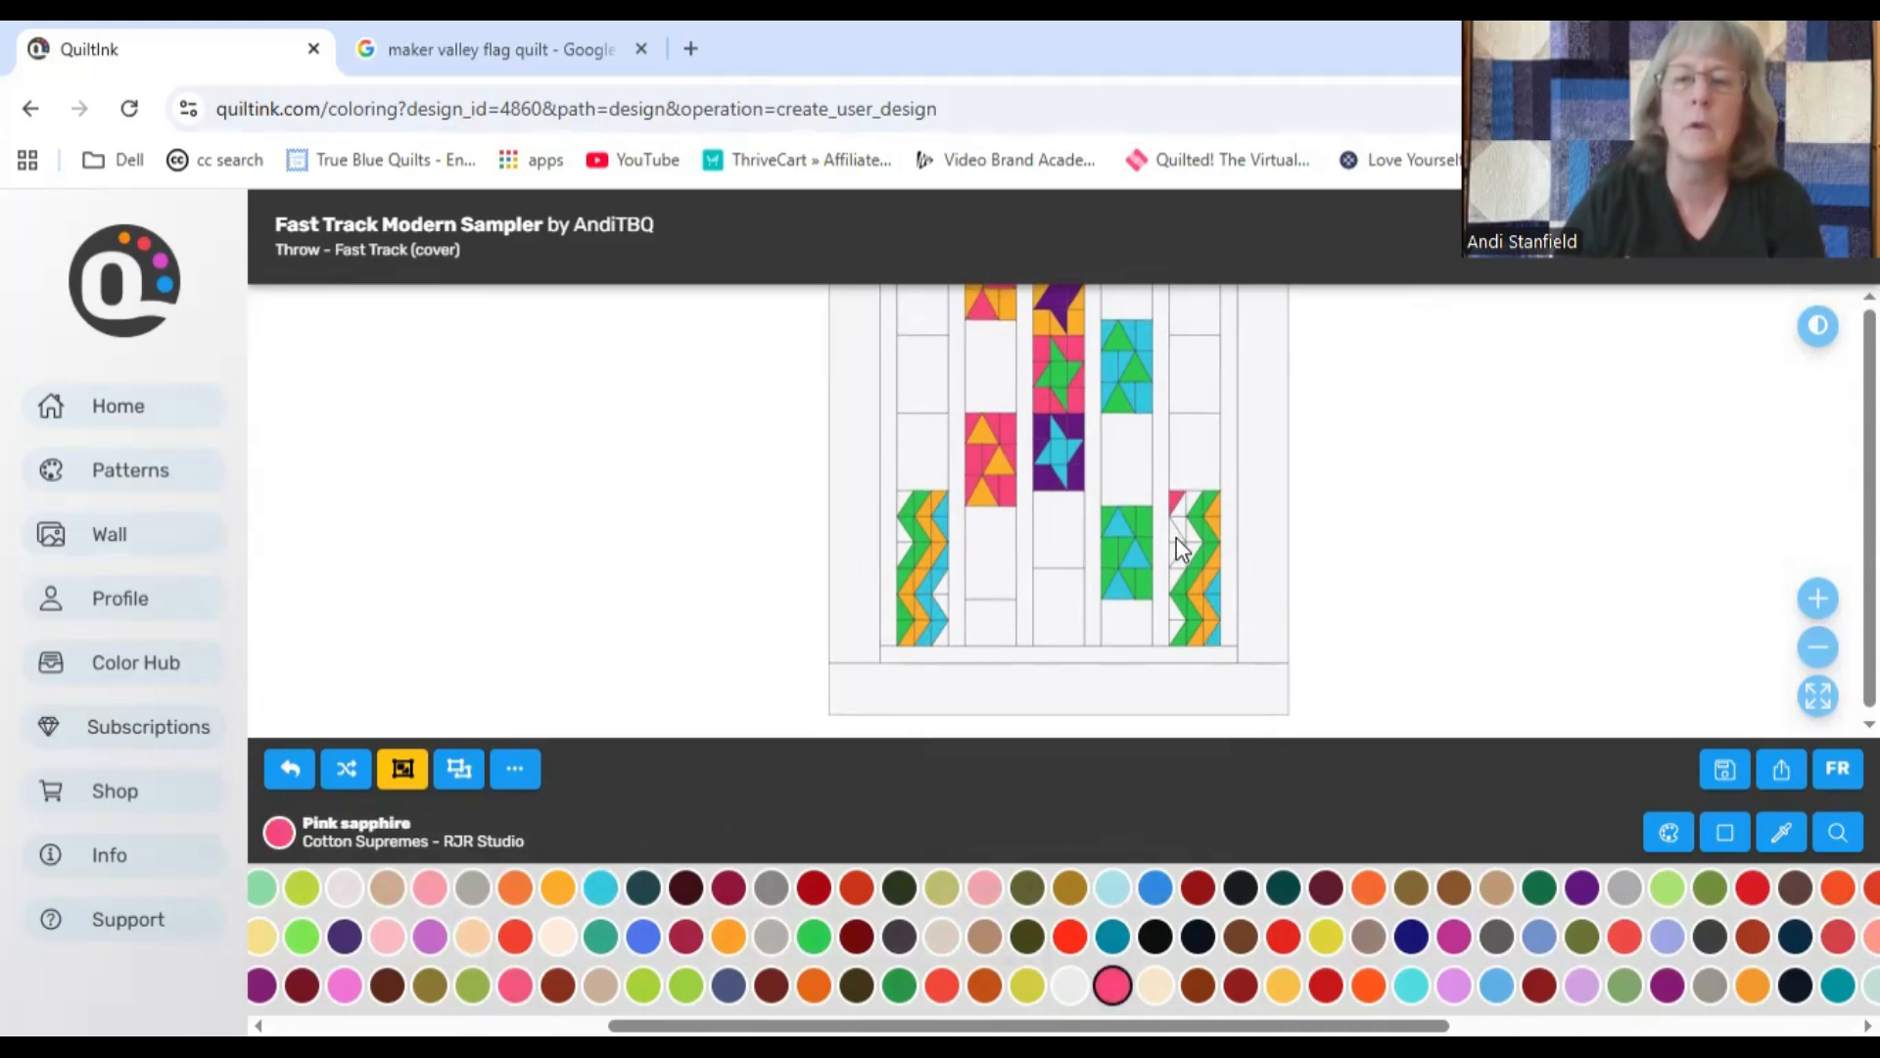
left_click(1177, 629)
Step: Fill the remaining uncolored pieces in both zigzag blocks with Purple haze
left_click(1781, 832)
left_click(928, 679)
left_click(1188, 504)
left_click(1185, 524)
left_click(1178, 575)
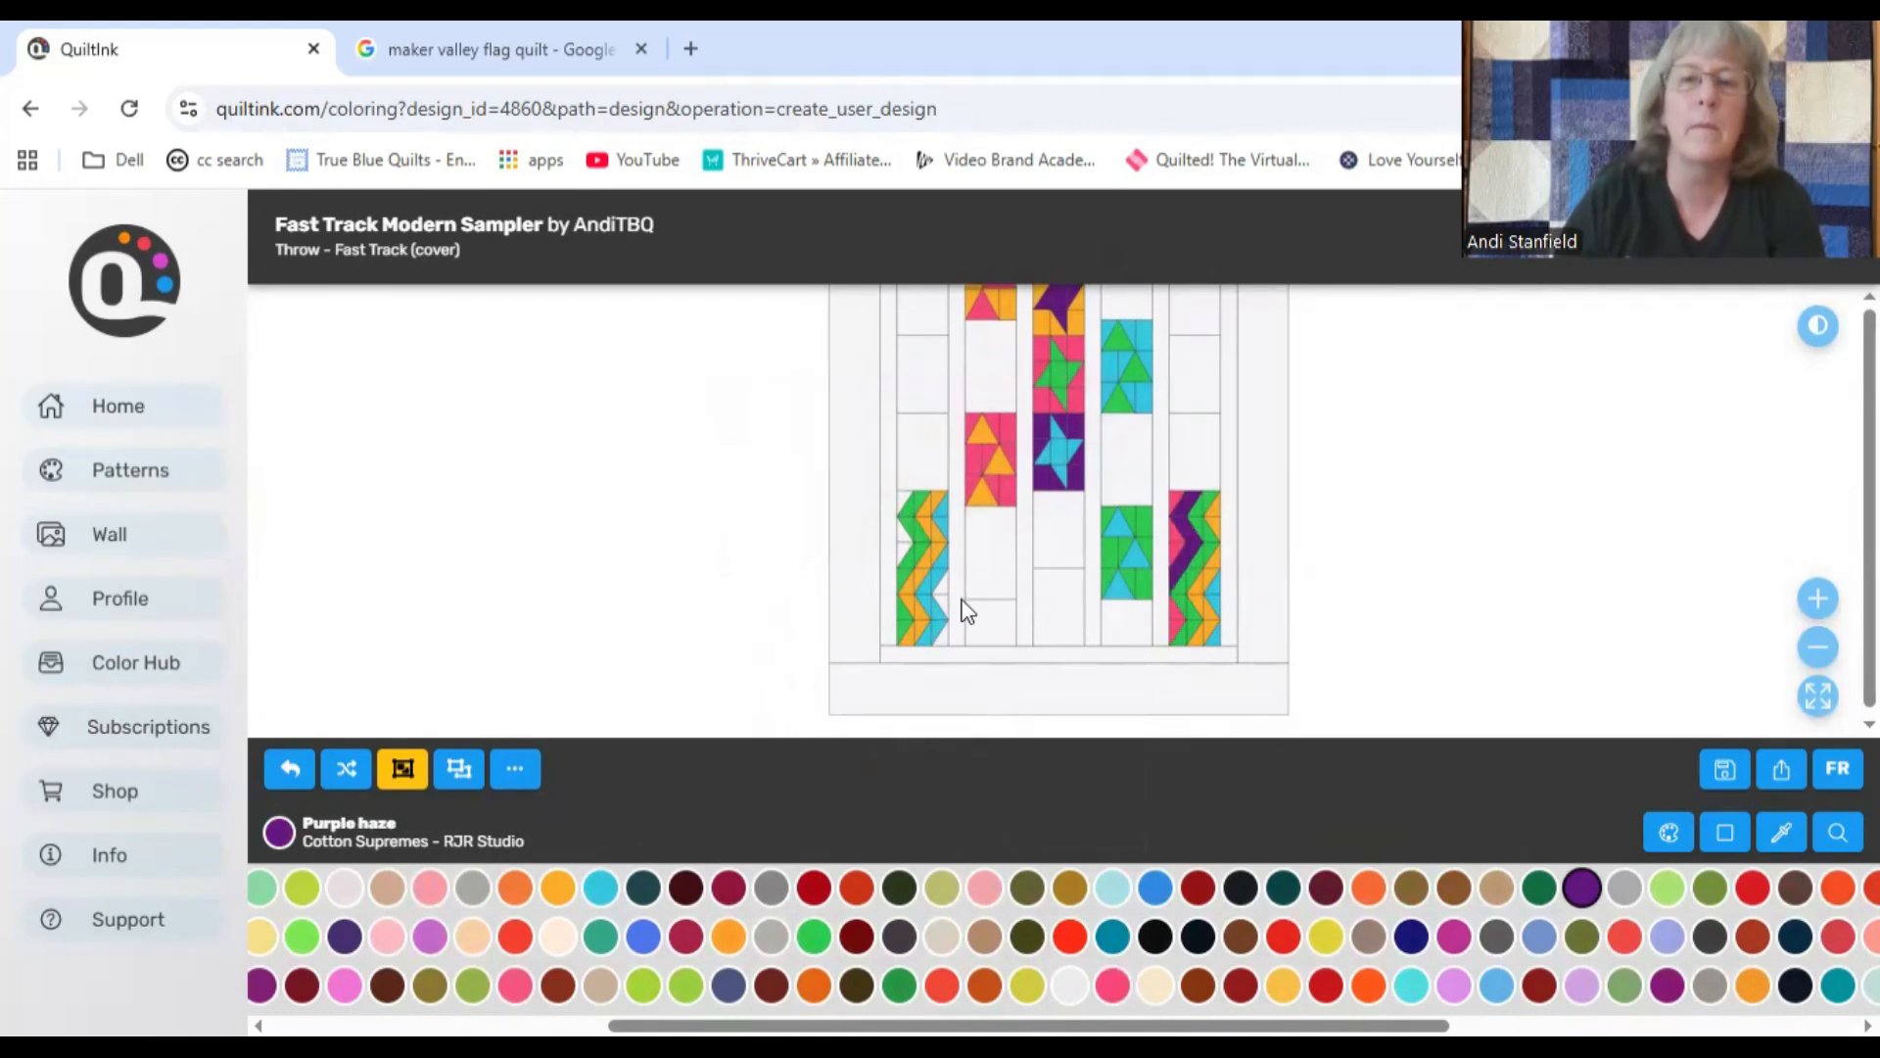
left_click(944, 634)
left_click(946, 596)
Step: Fill all four outer border strips of the quilt with Purple haze
scroll(1420, 632, "down", 3)
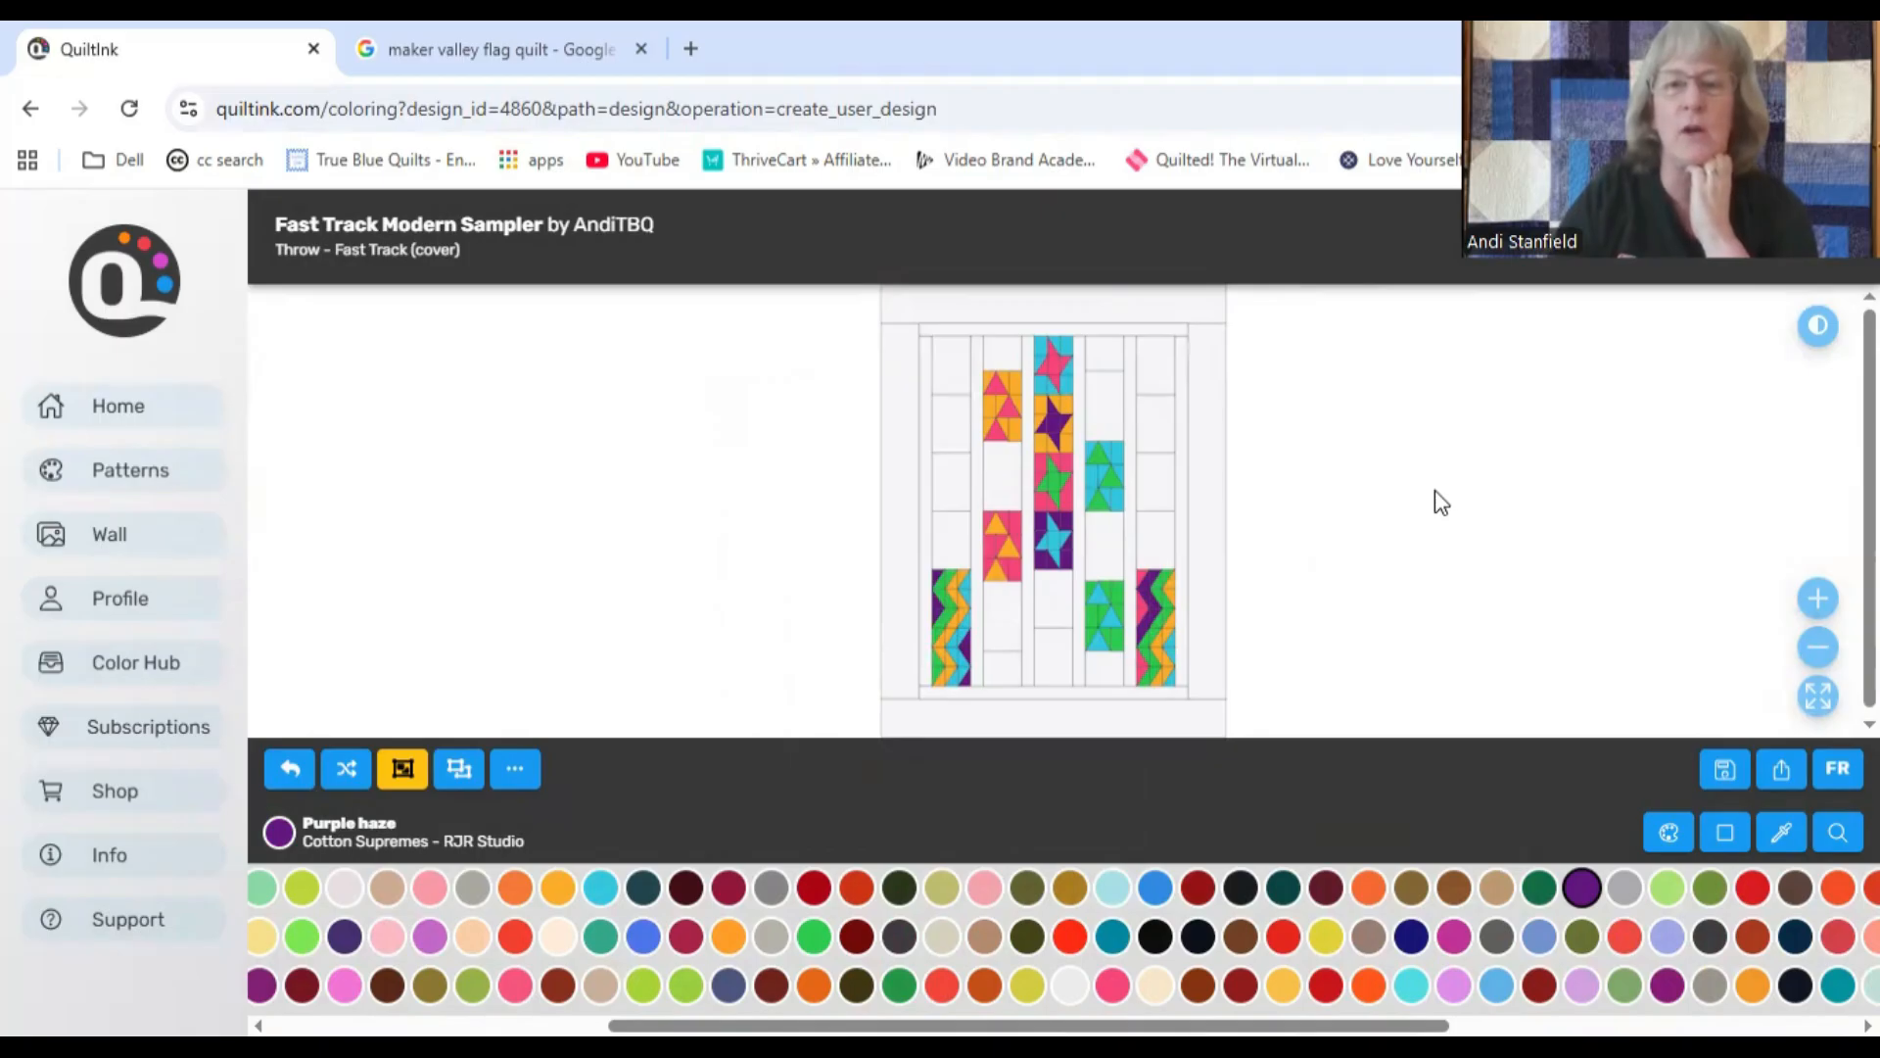
left_click(1200, 308)
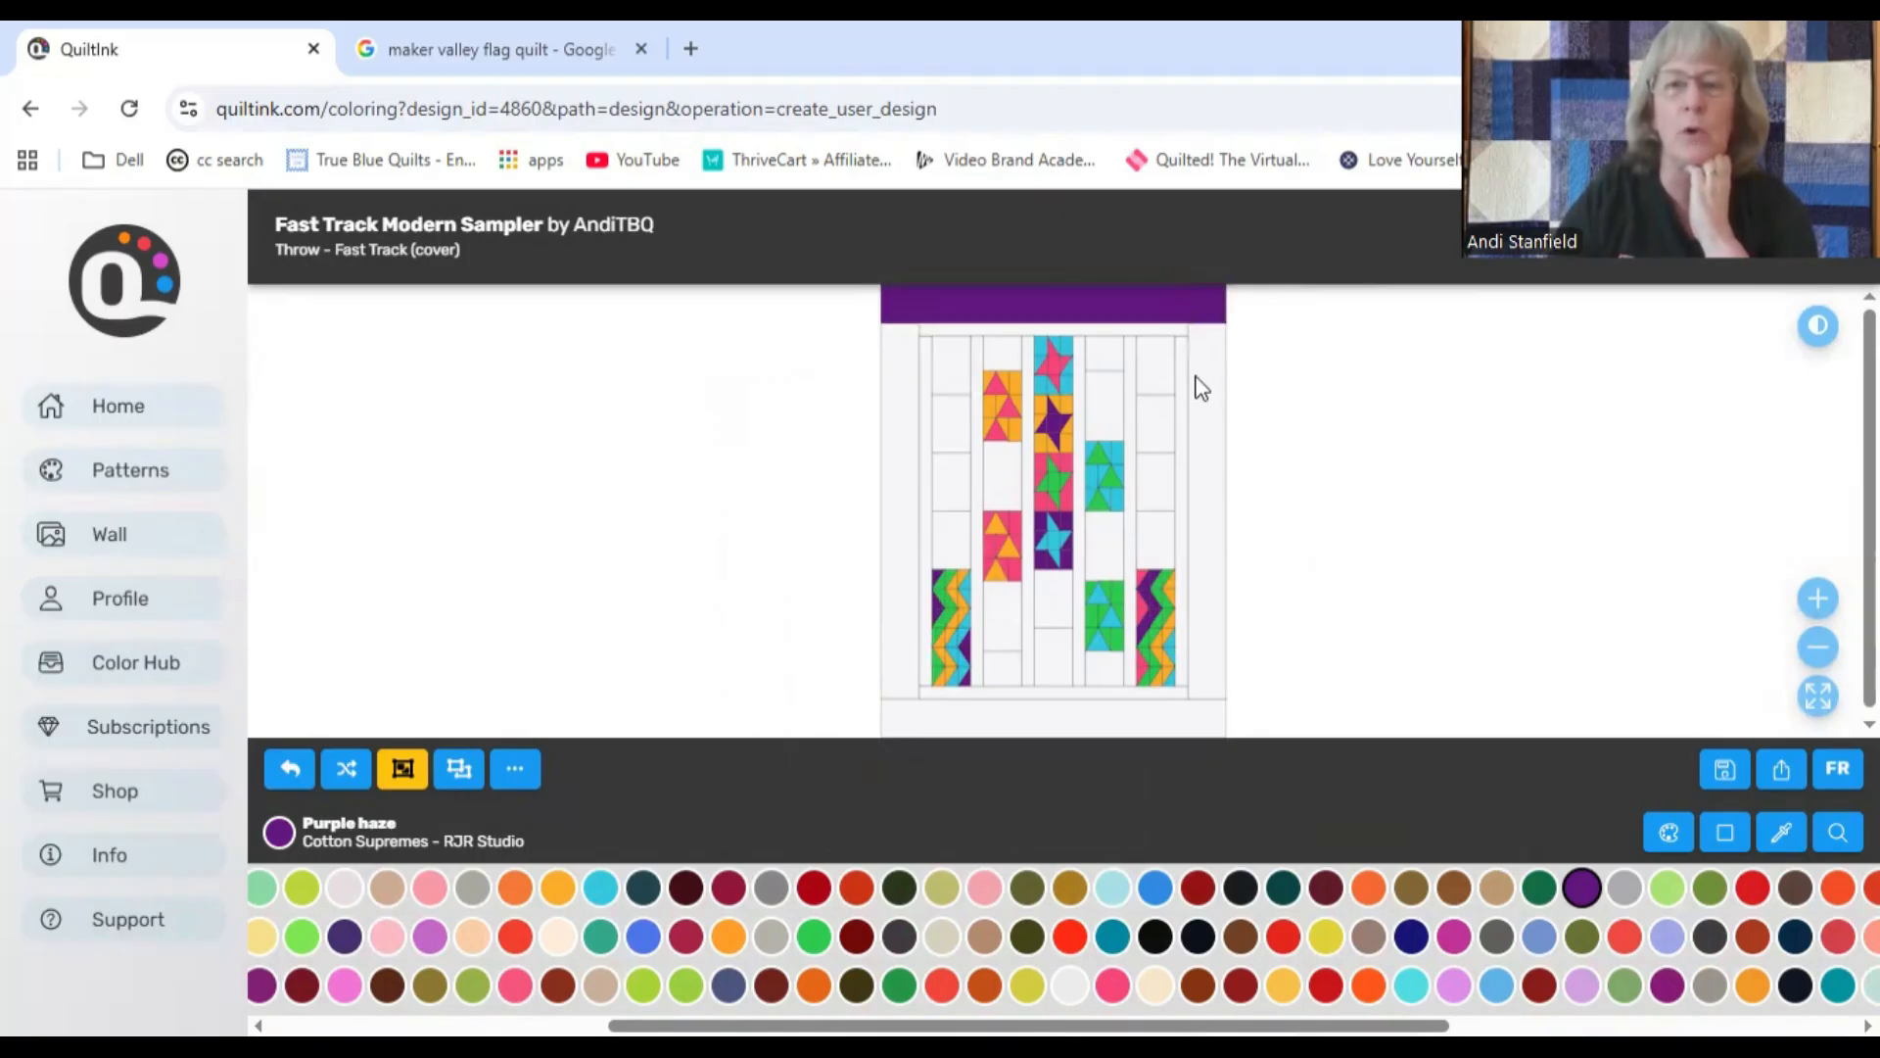
left_click(1209, 420)
left_click(1095, 725)
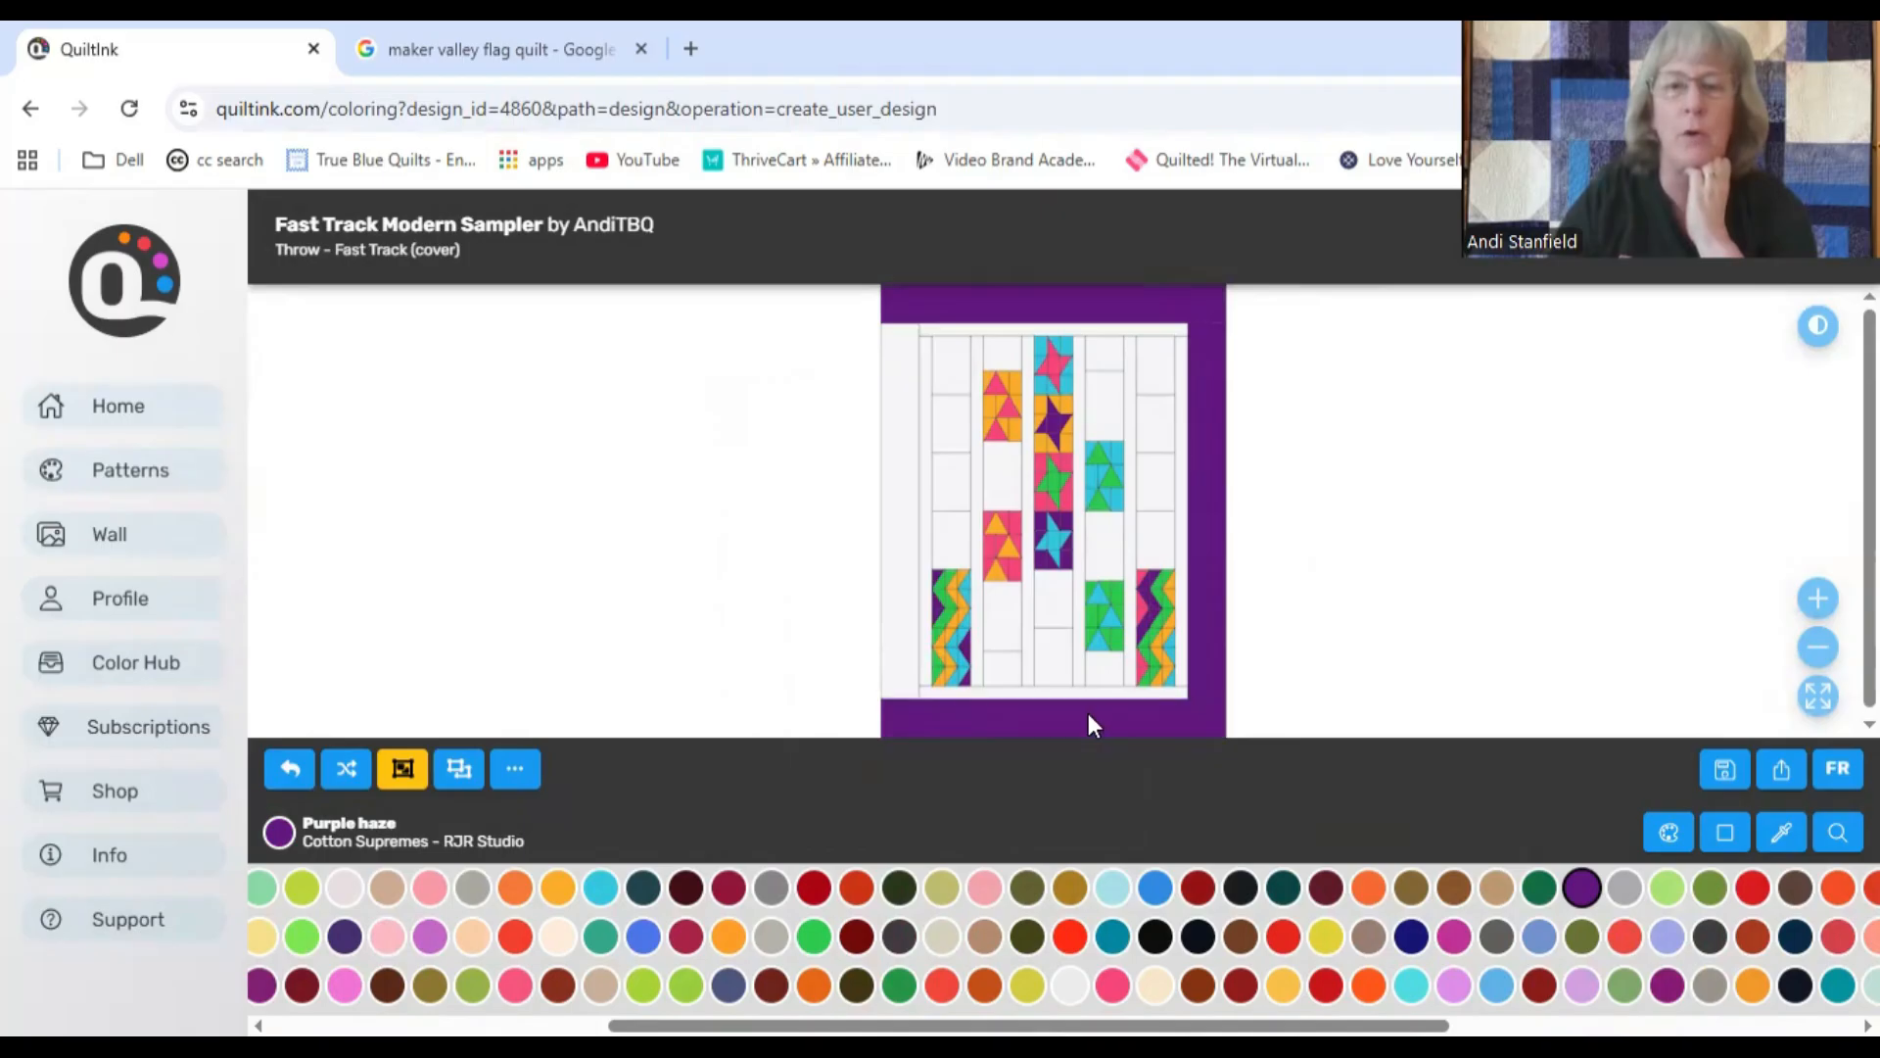
left_click(902, 616)
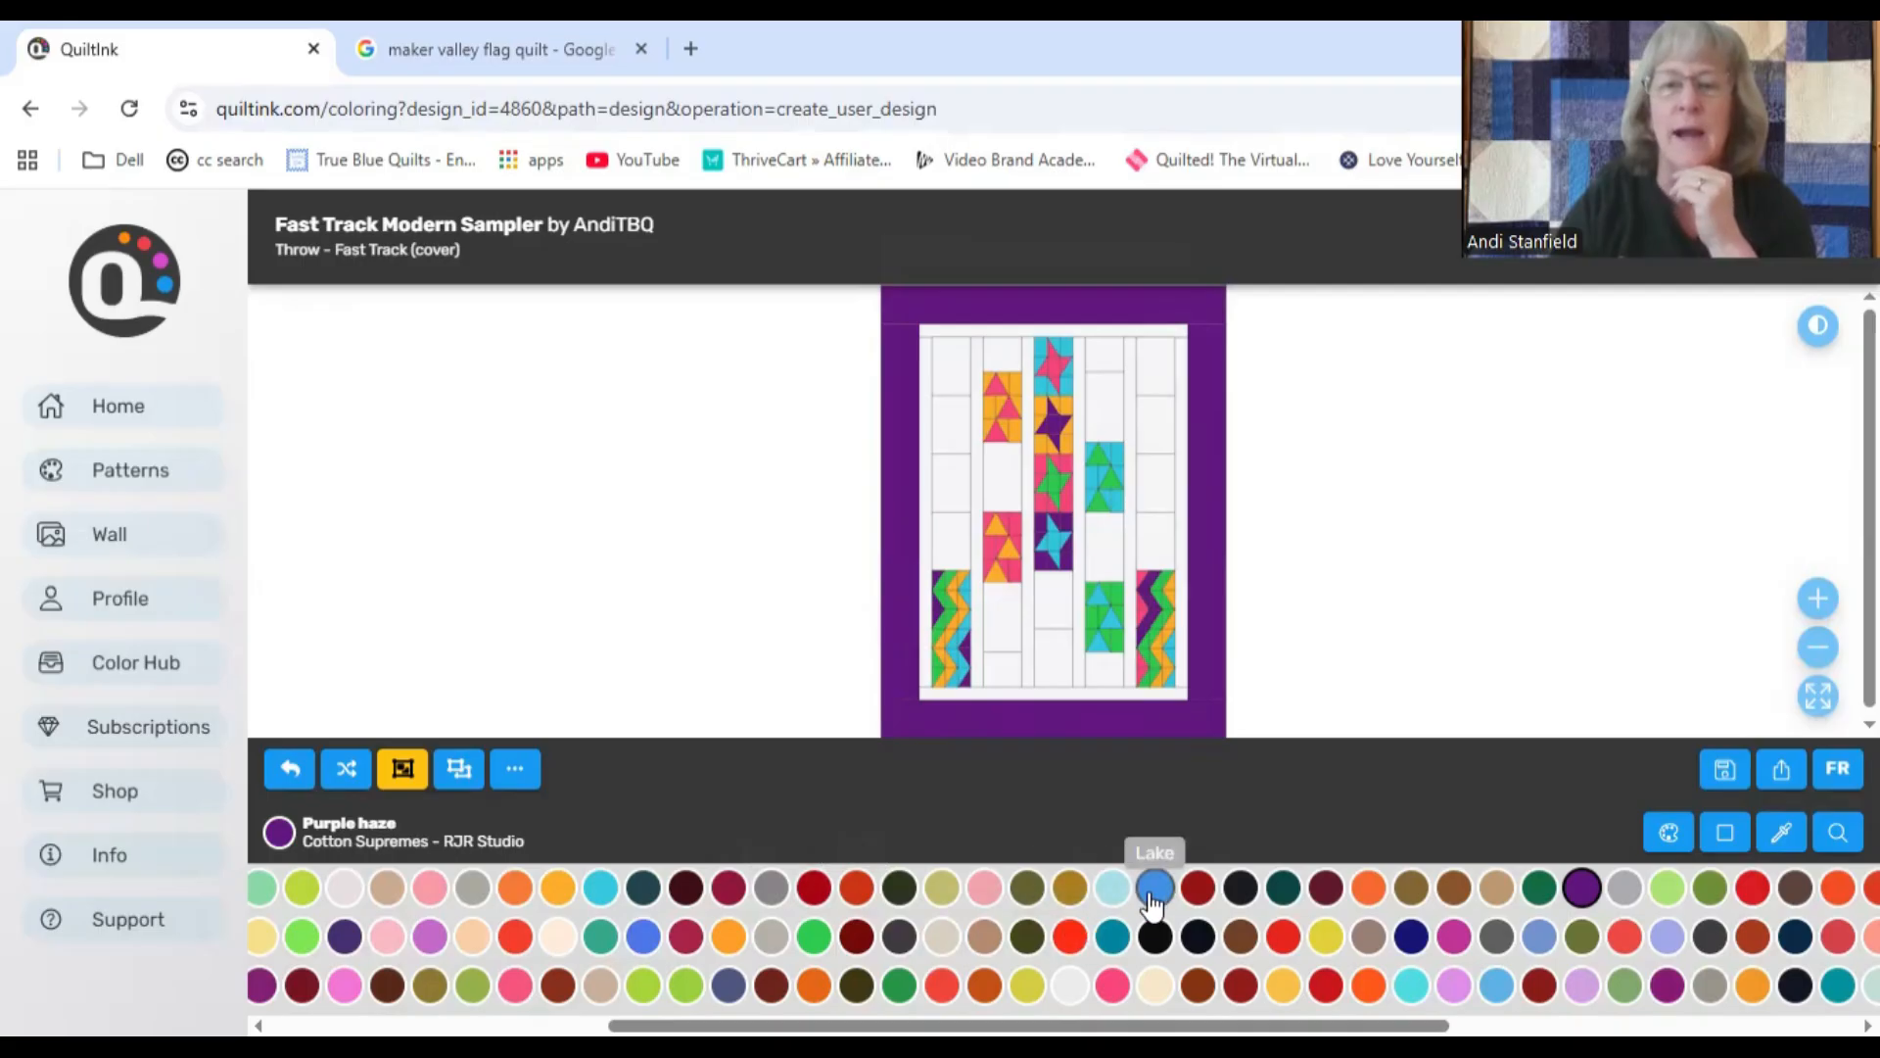
Step: Try Cove on the lowest plain blocks of the second, third and fourth columns
left_click(1113, 888)
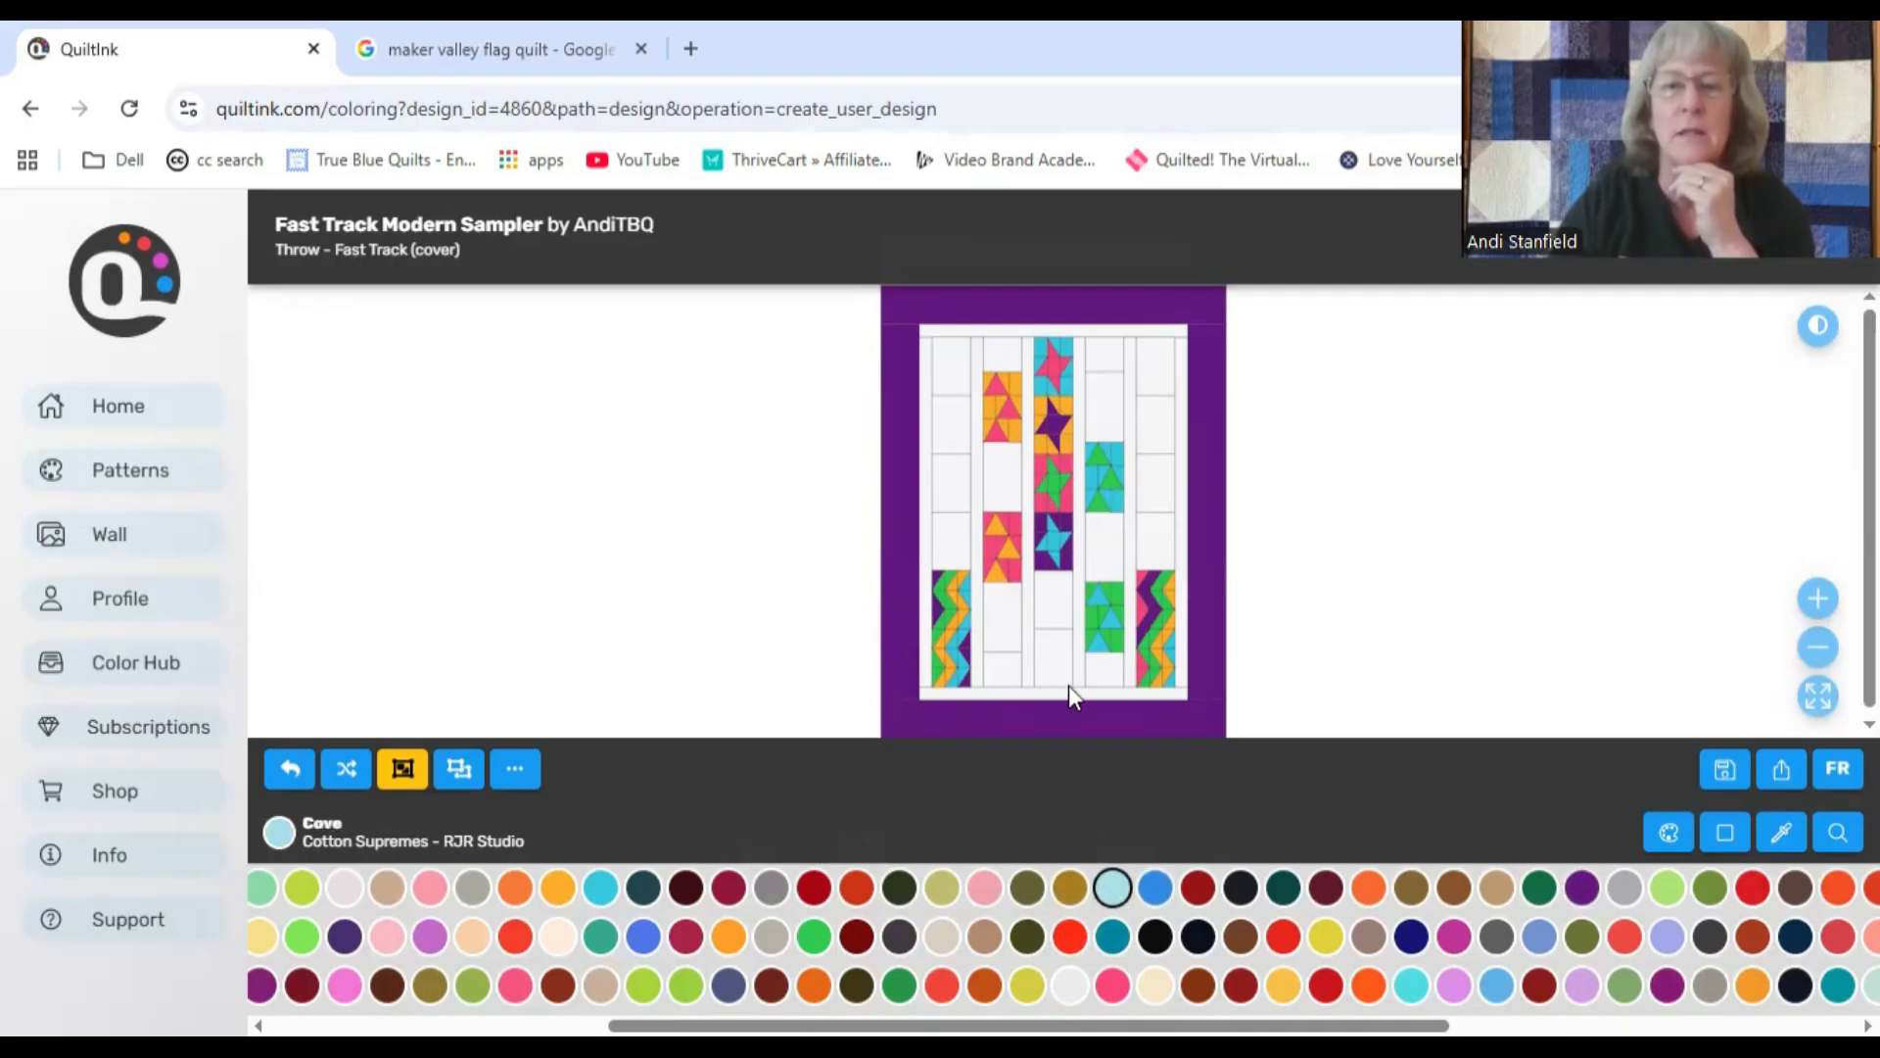
left_click(1099, 674)
left_click(1053, 658)
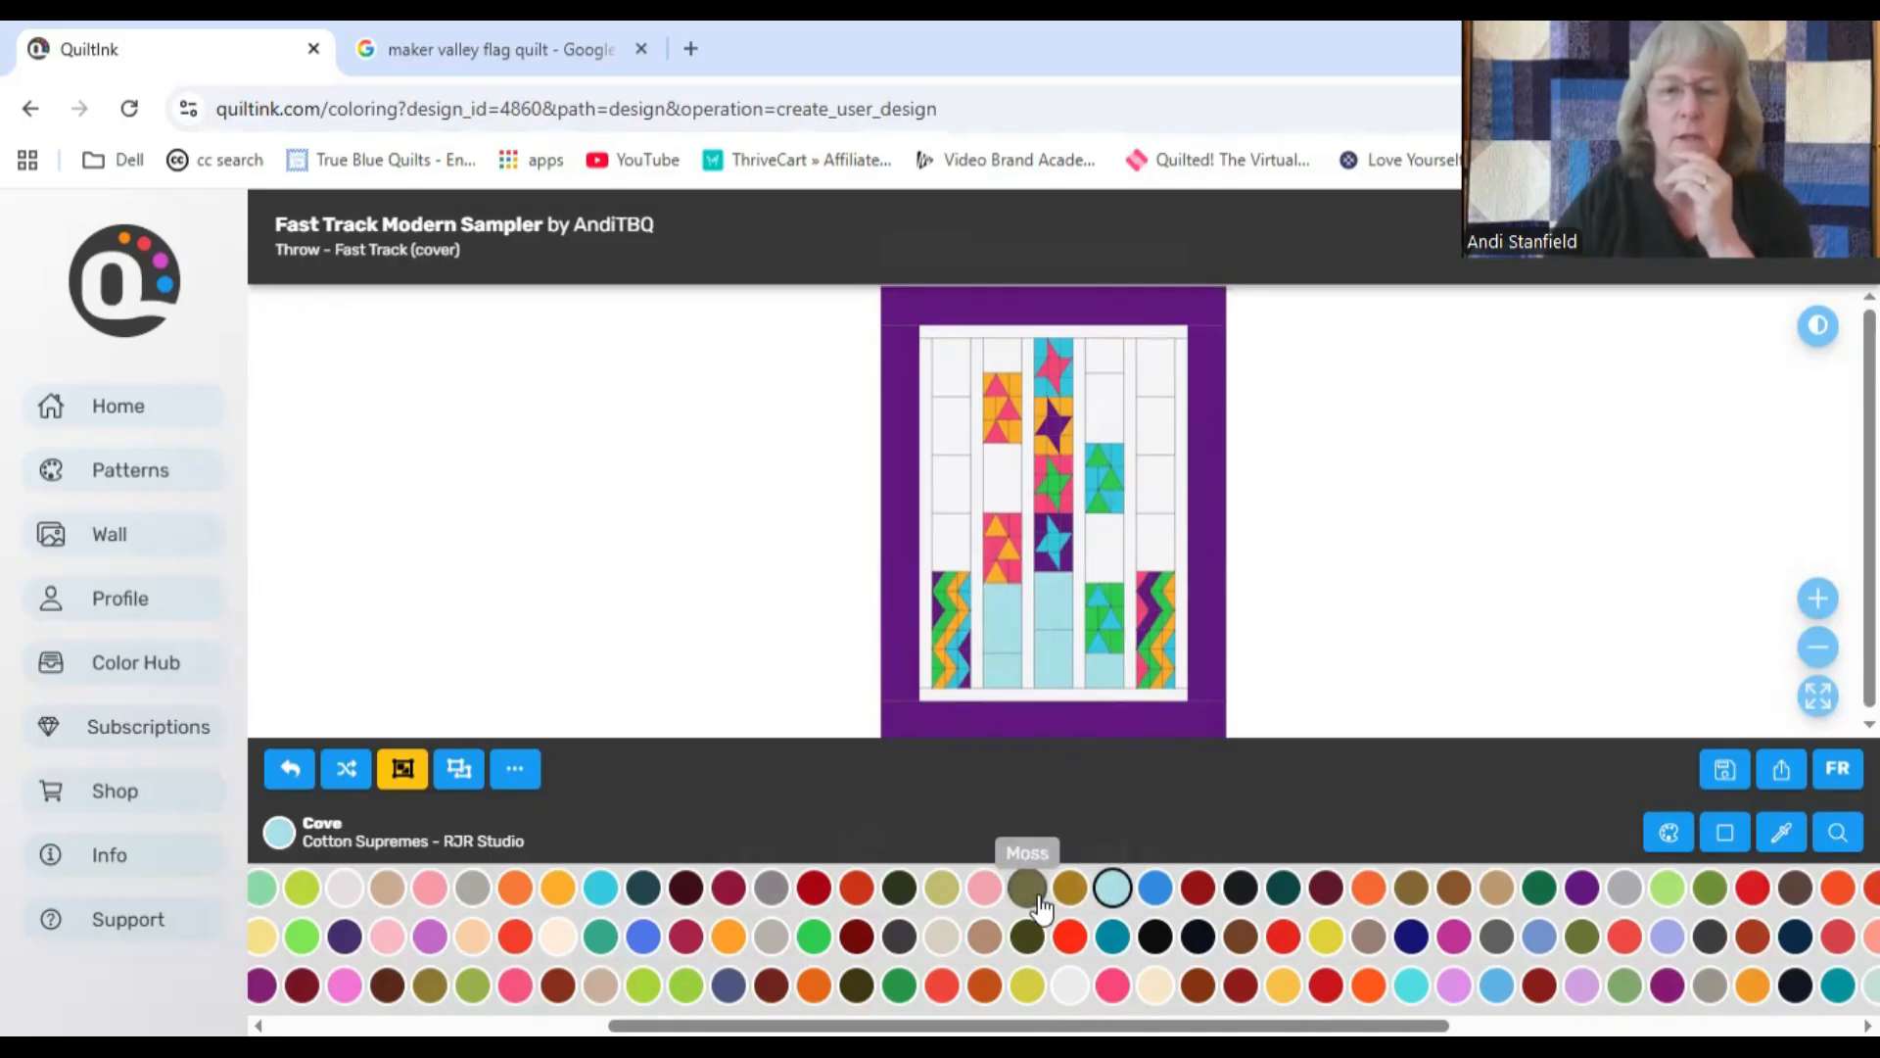
Step: Try Sand dune on the plain blocks in the middle rows of the first, second, fourth and fifth columns
left_click(471, 941)
left_click(937, 536)
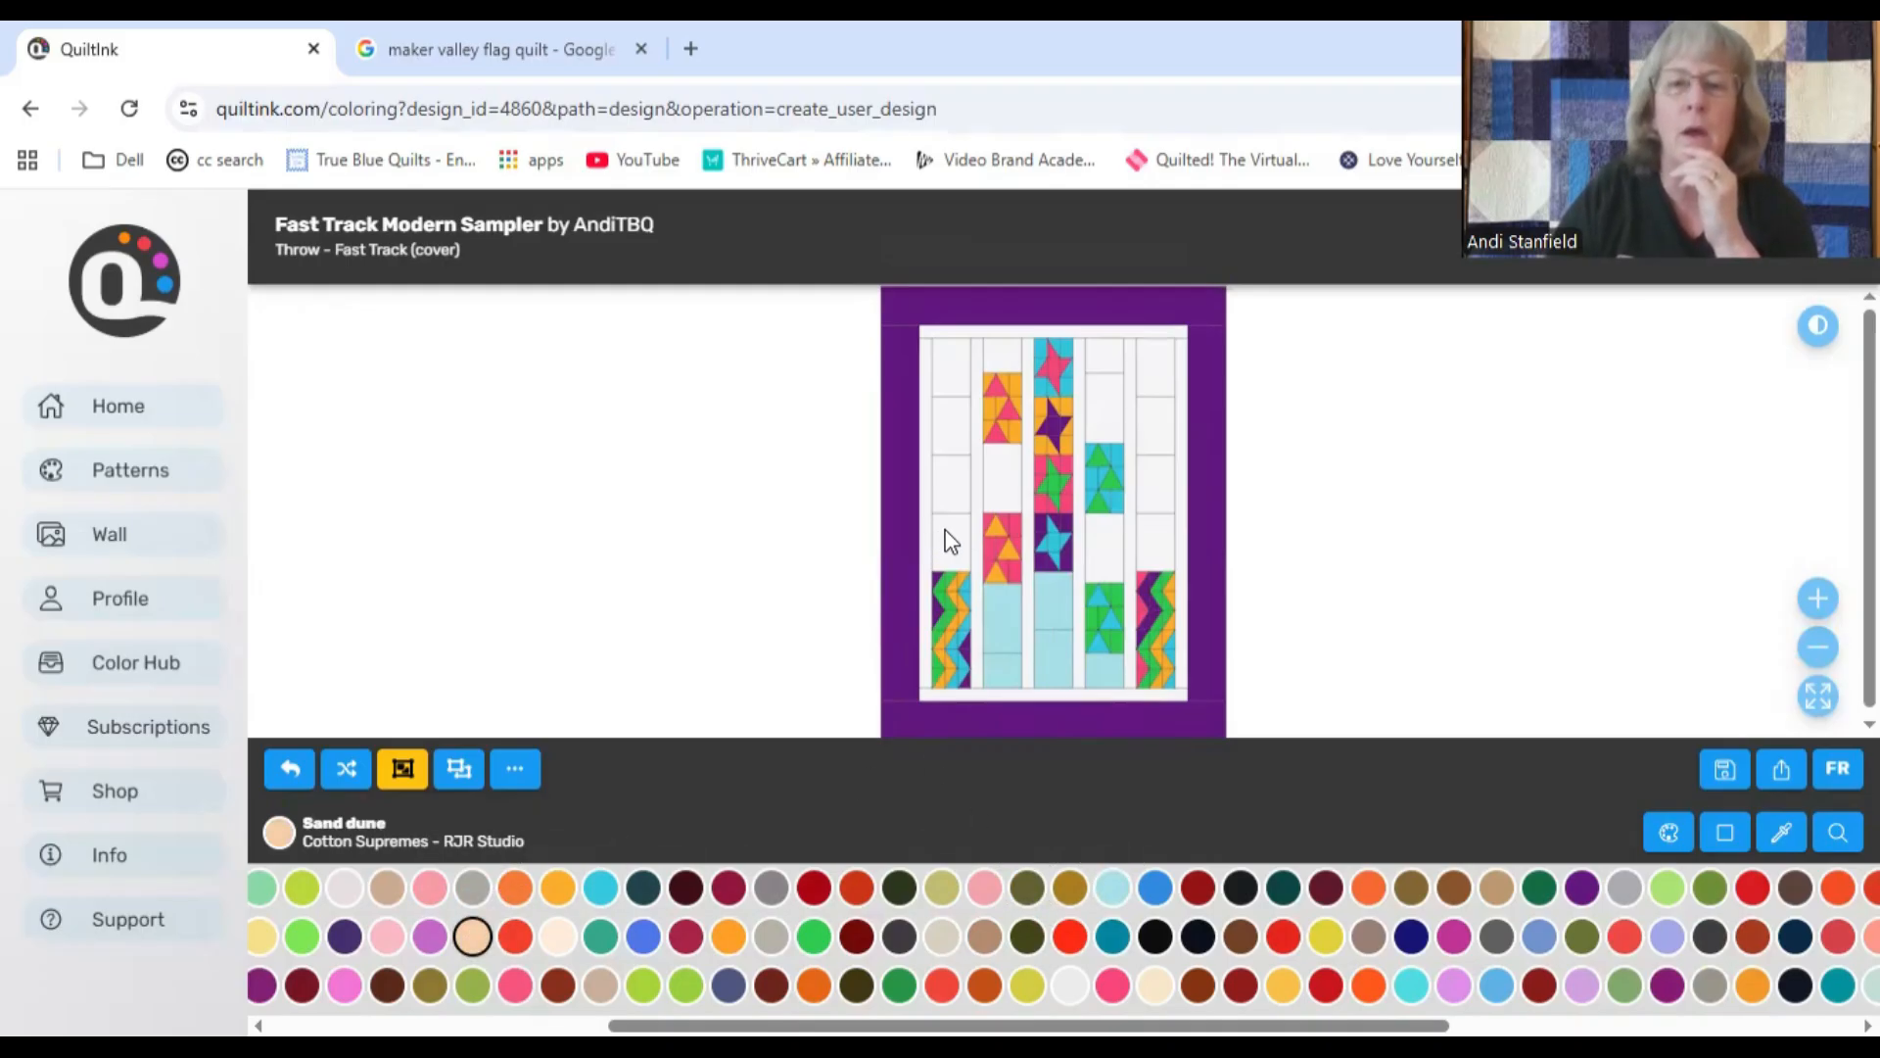
left_click(957, 477)
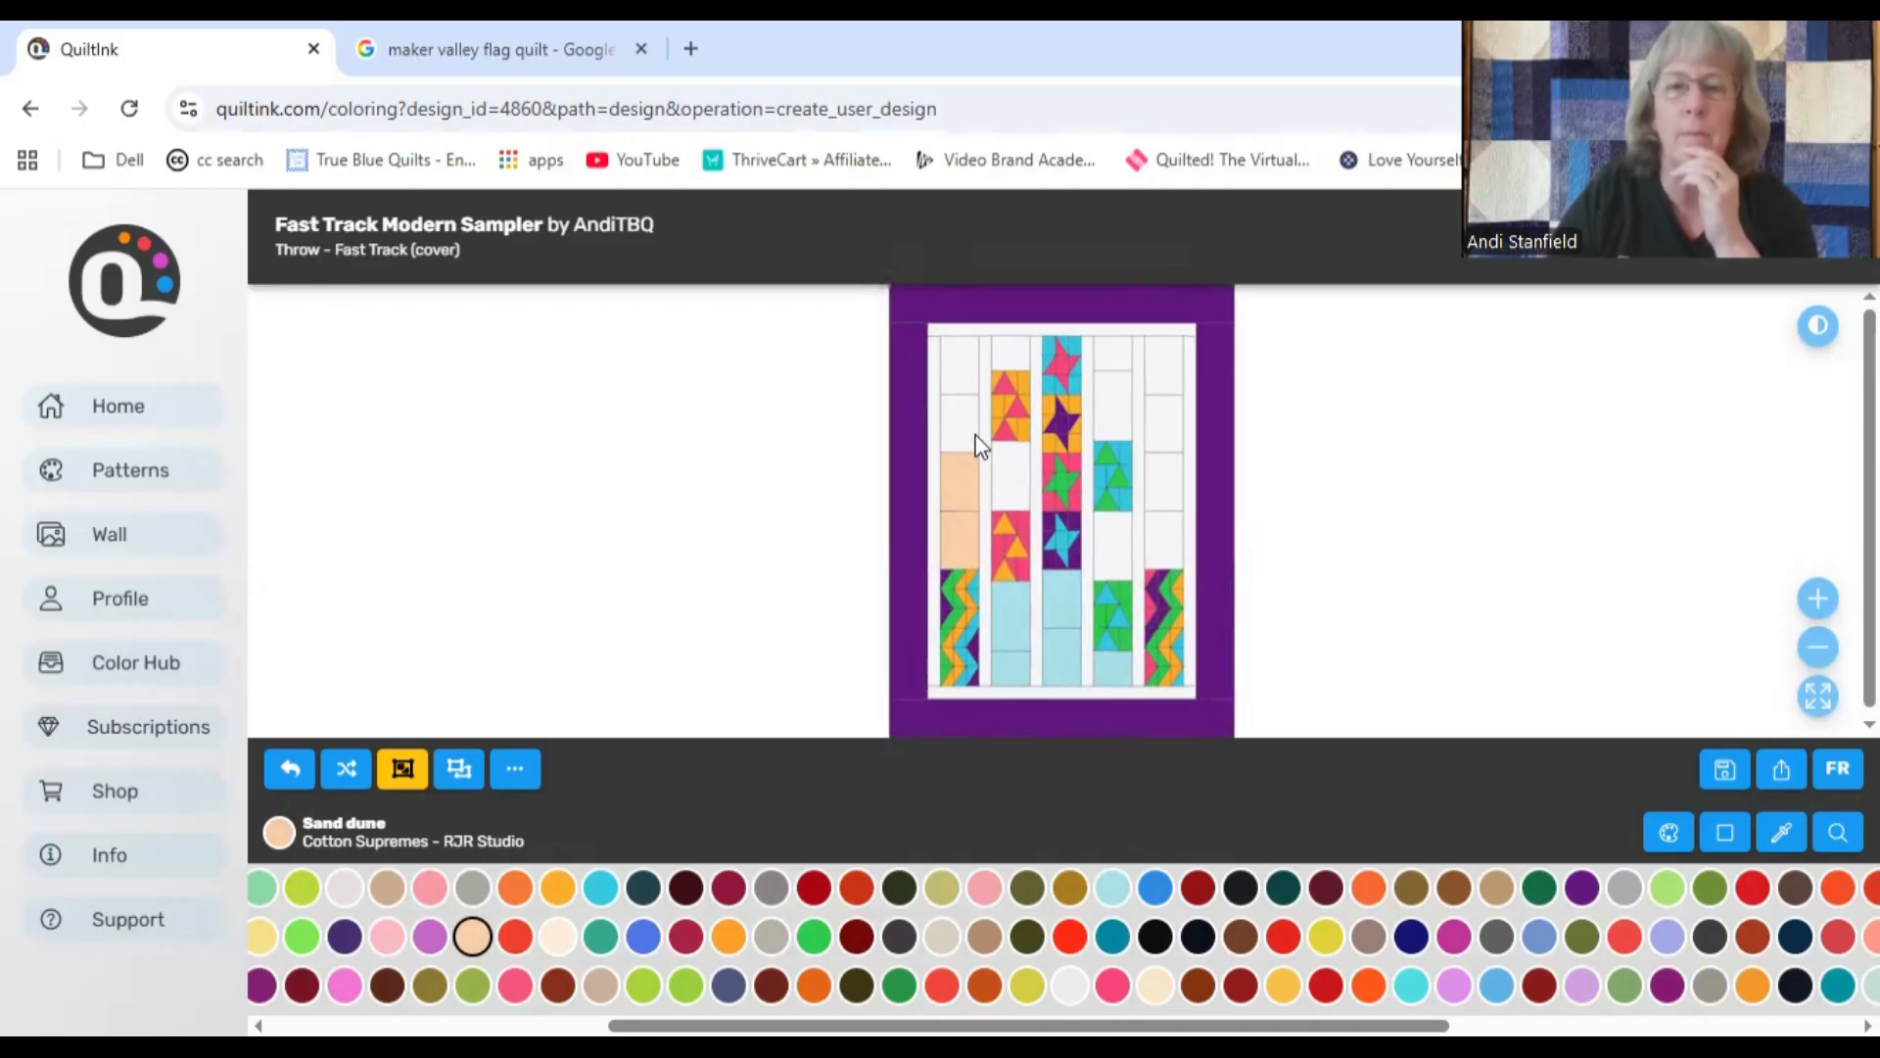
left_click(967, 433)
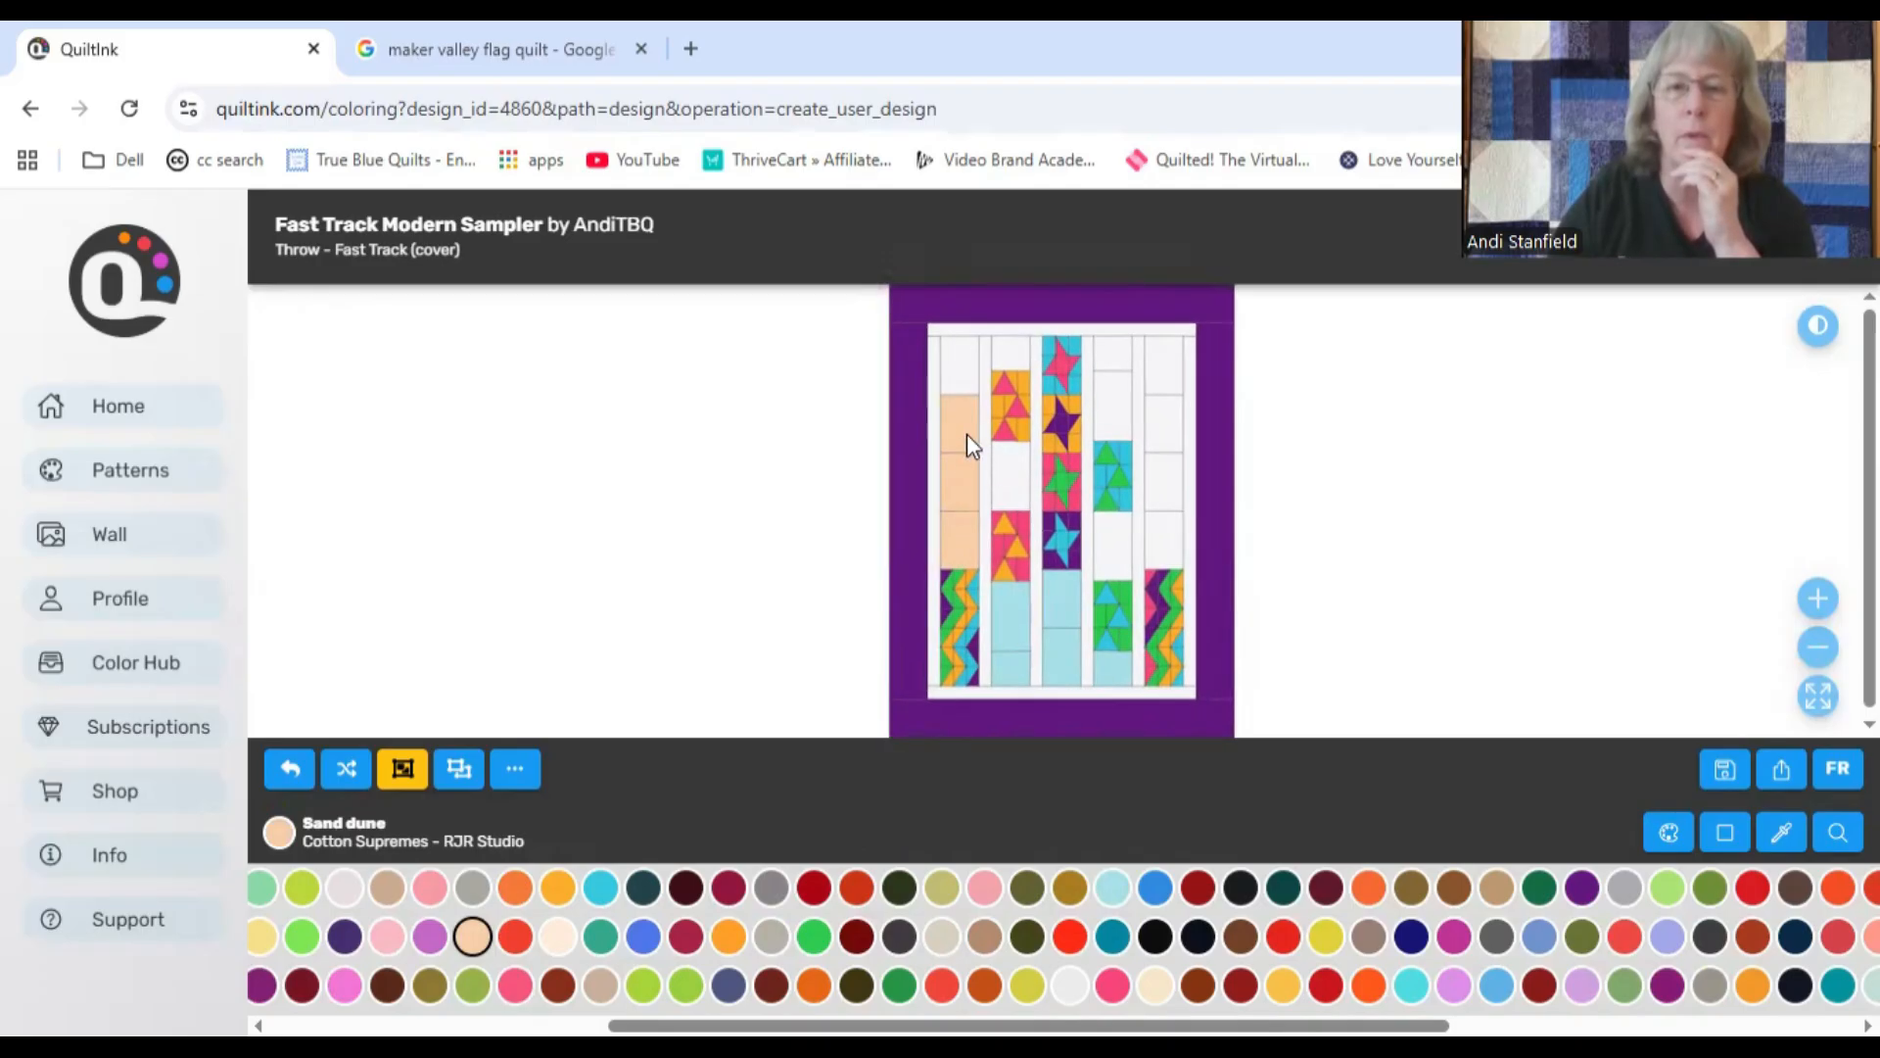
left_click(1008, 484)
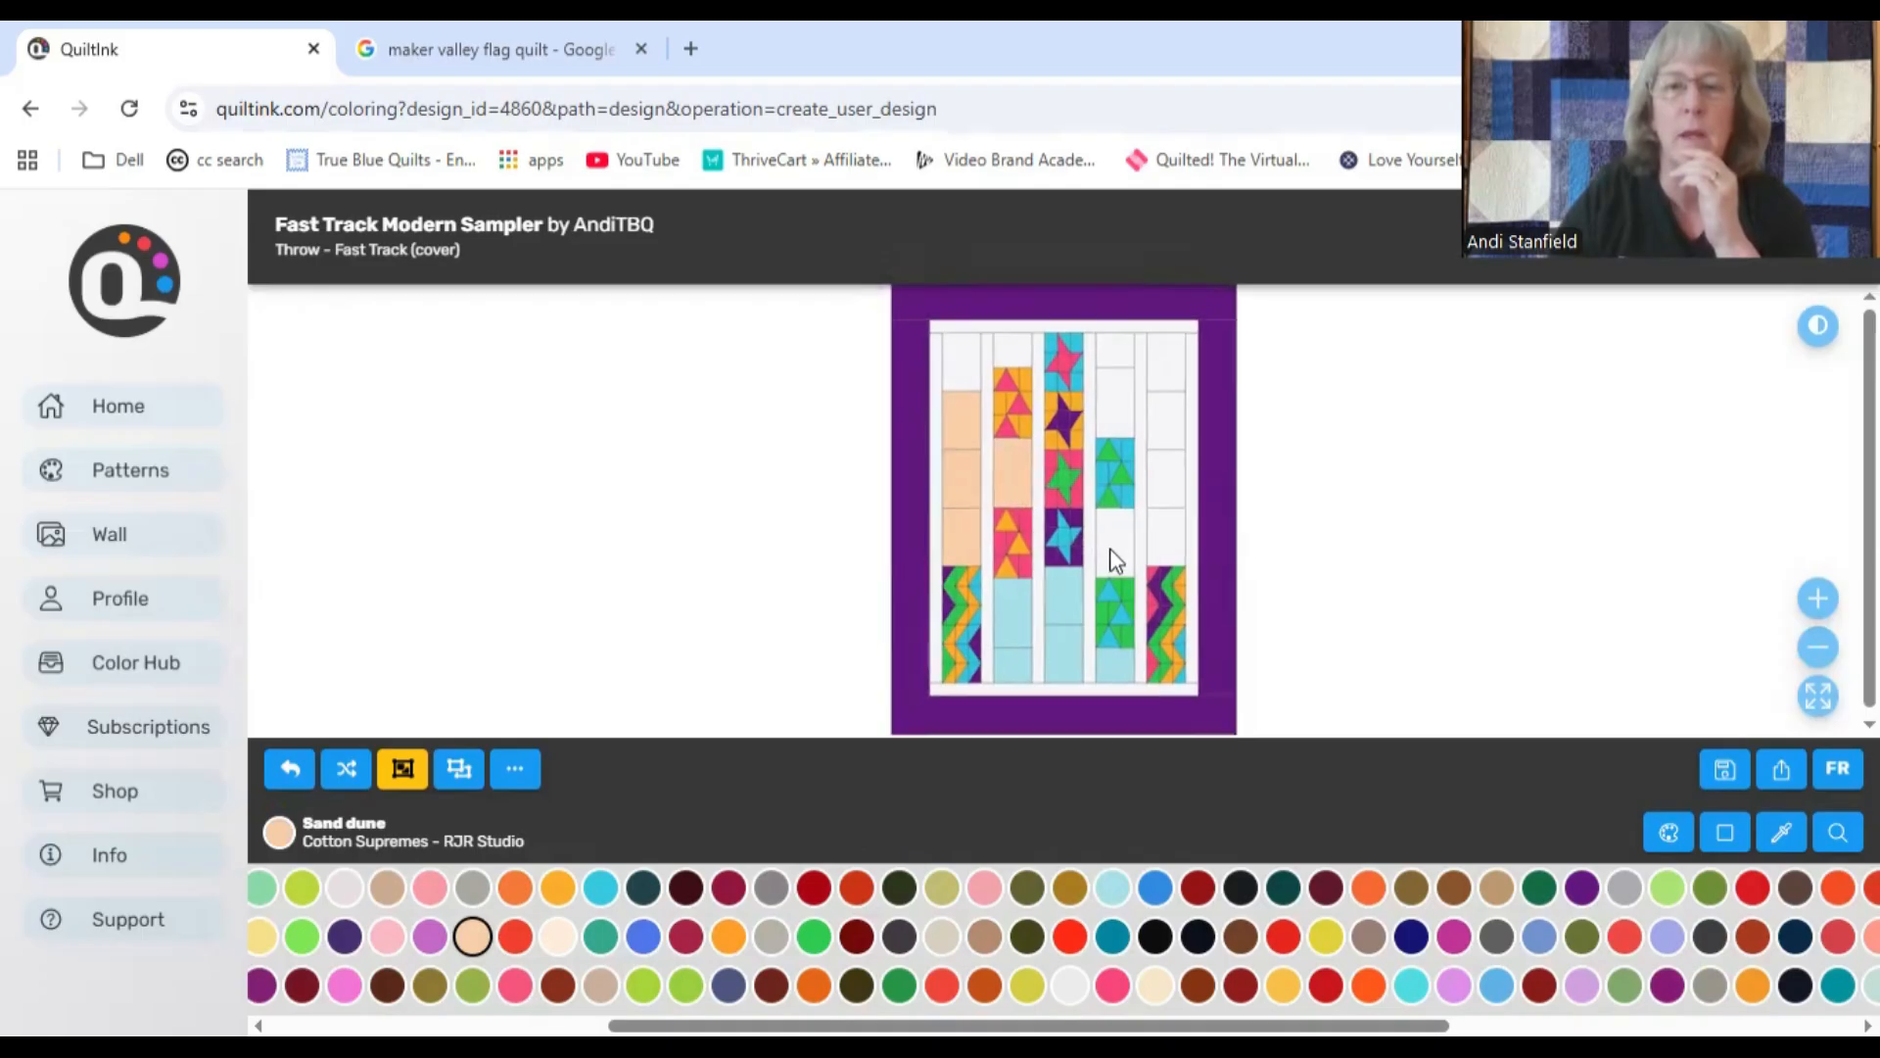
left_click(1171, 538)
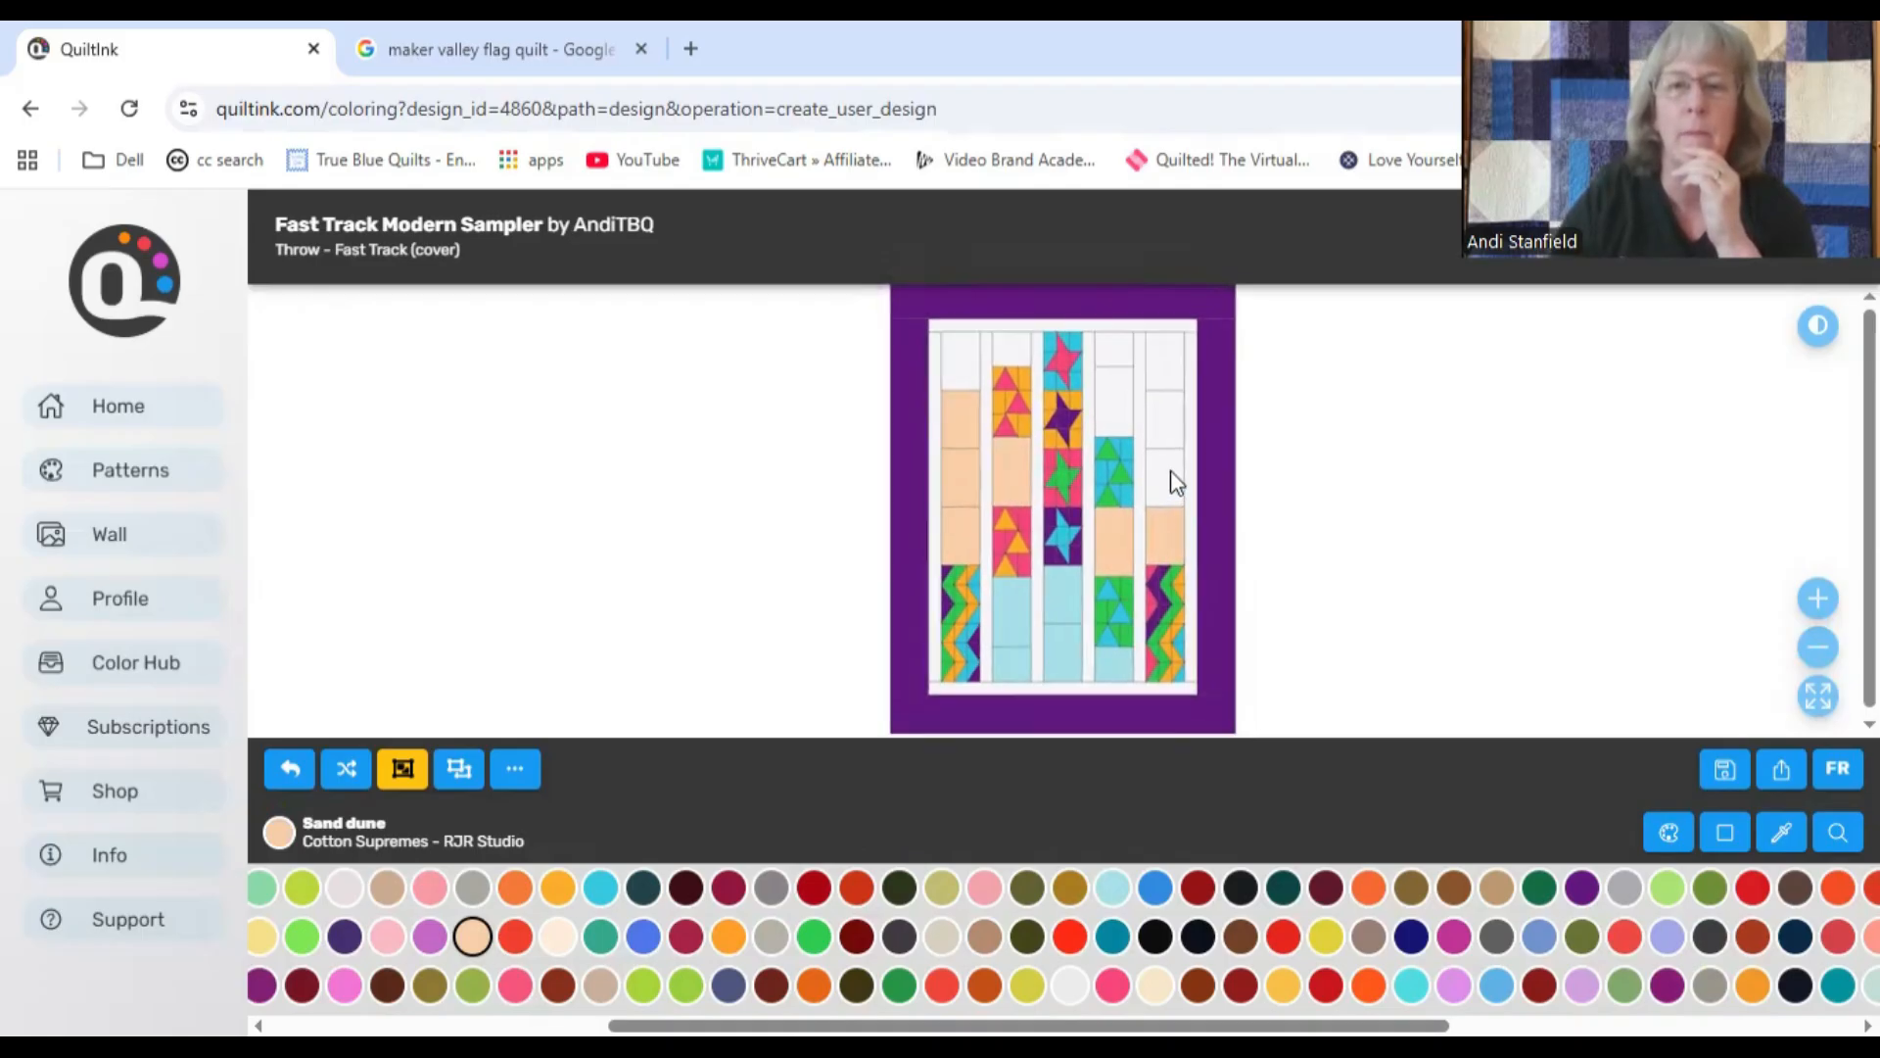
left_click(1110, 423)
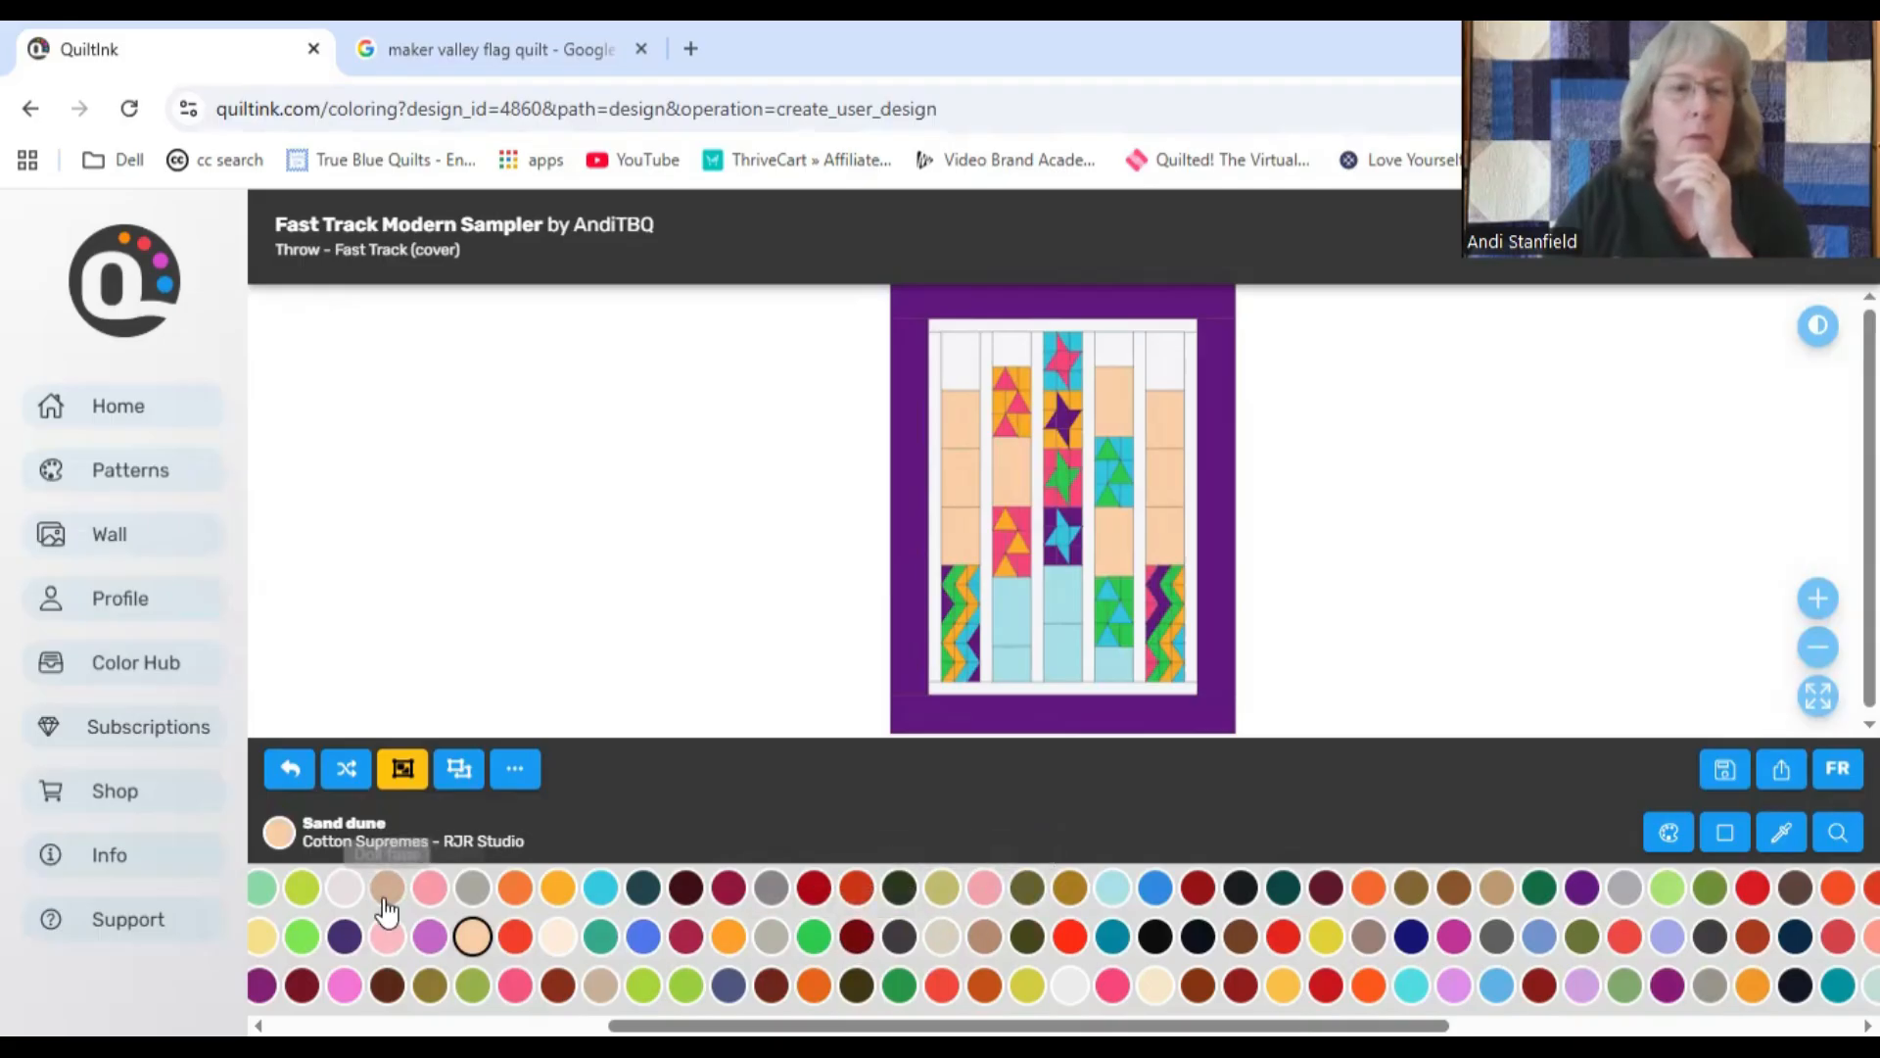
Step: Try Sour apple on the topmost plain blocks and on the lowest plain blocks of the three inner columns
left_click(302, 936)
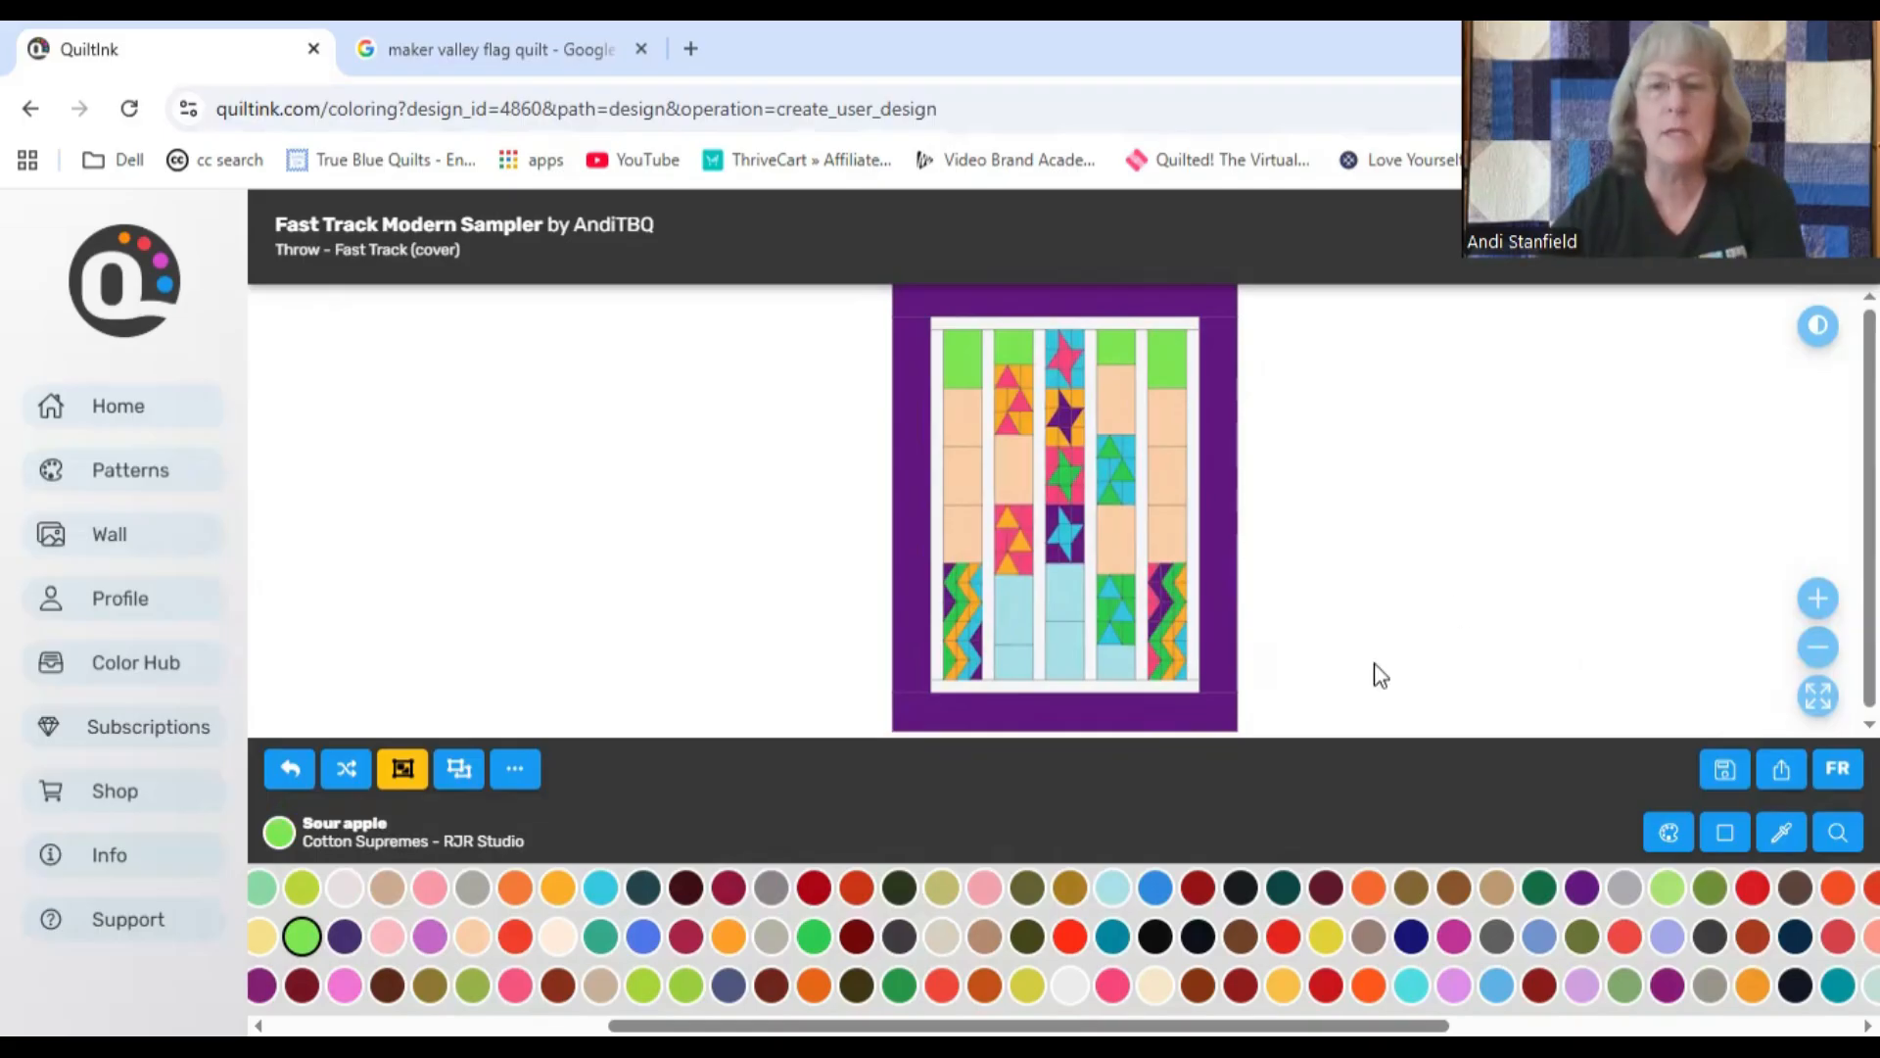
left_click(1110, 655)
left_click(1072, 642)
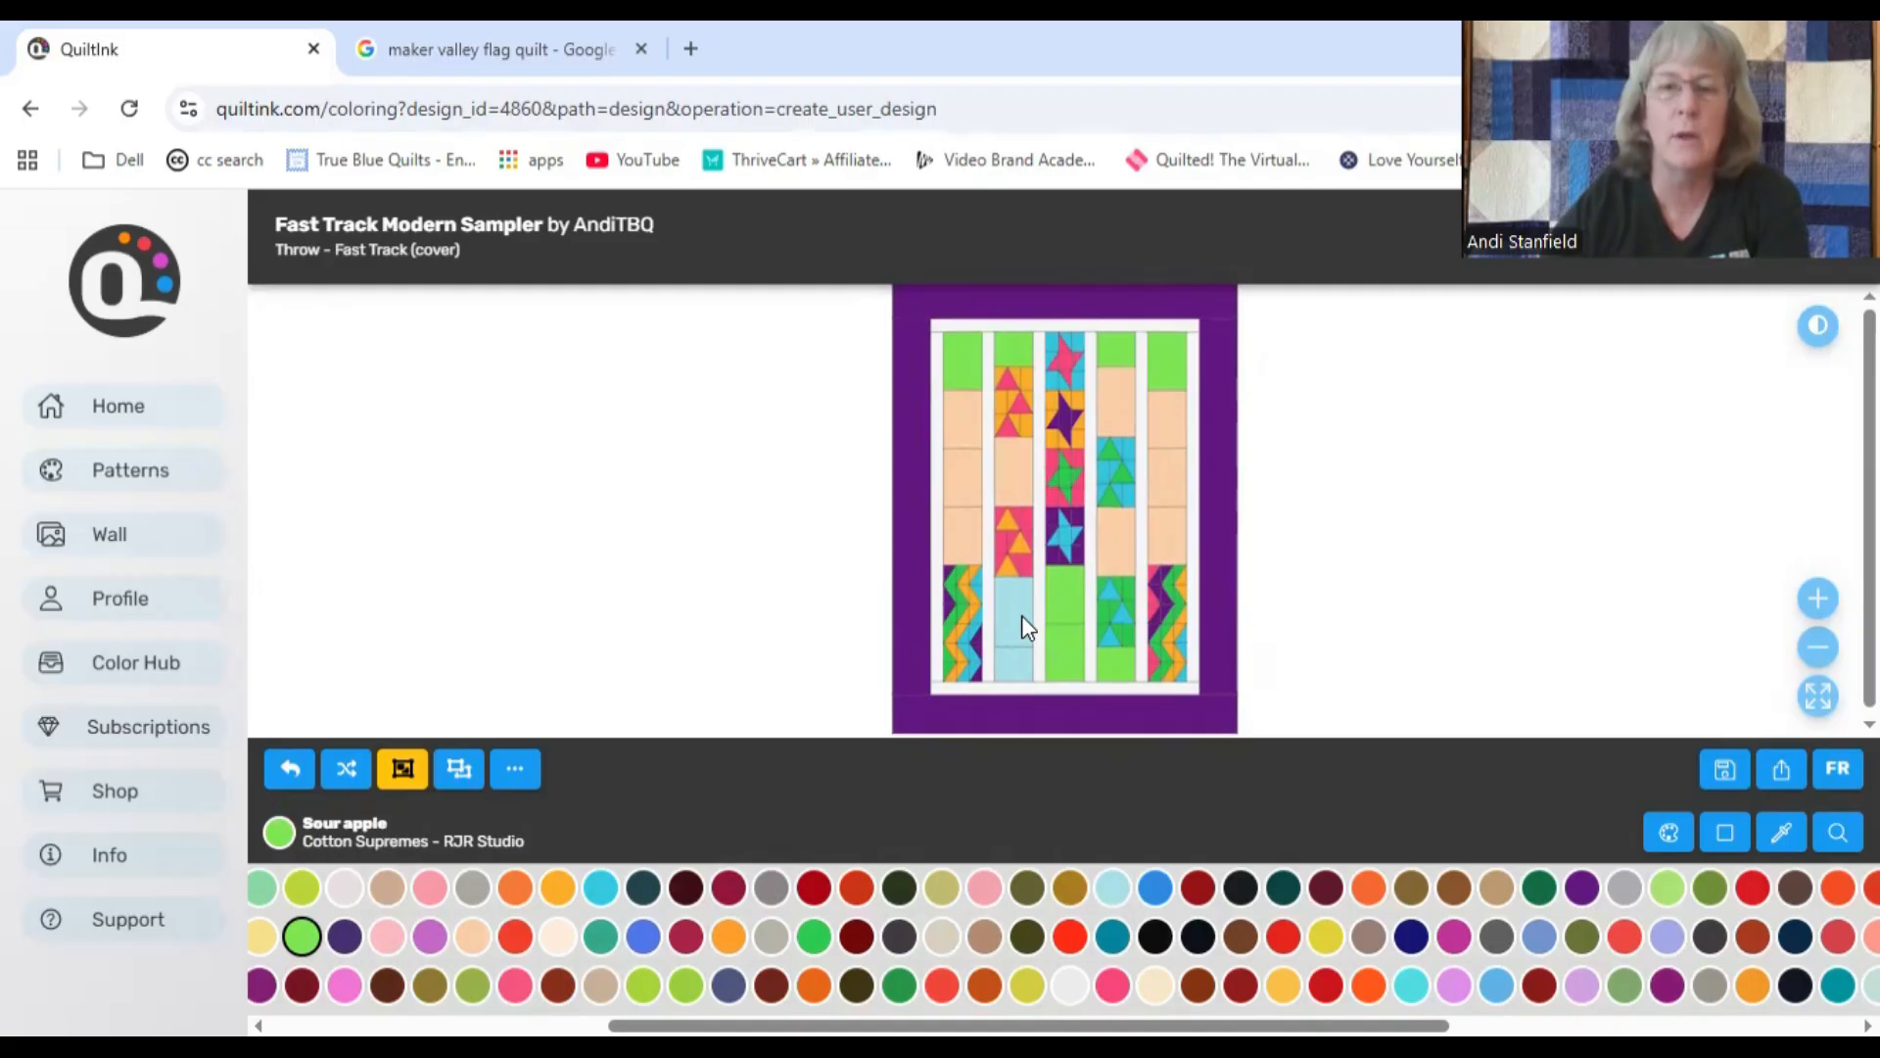
left_click(1012, 671)
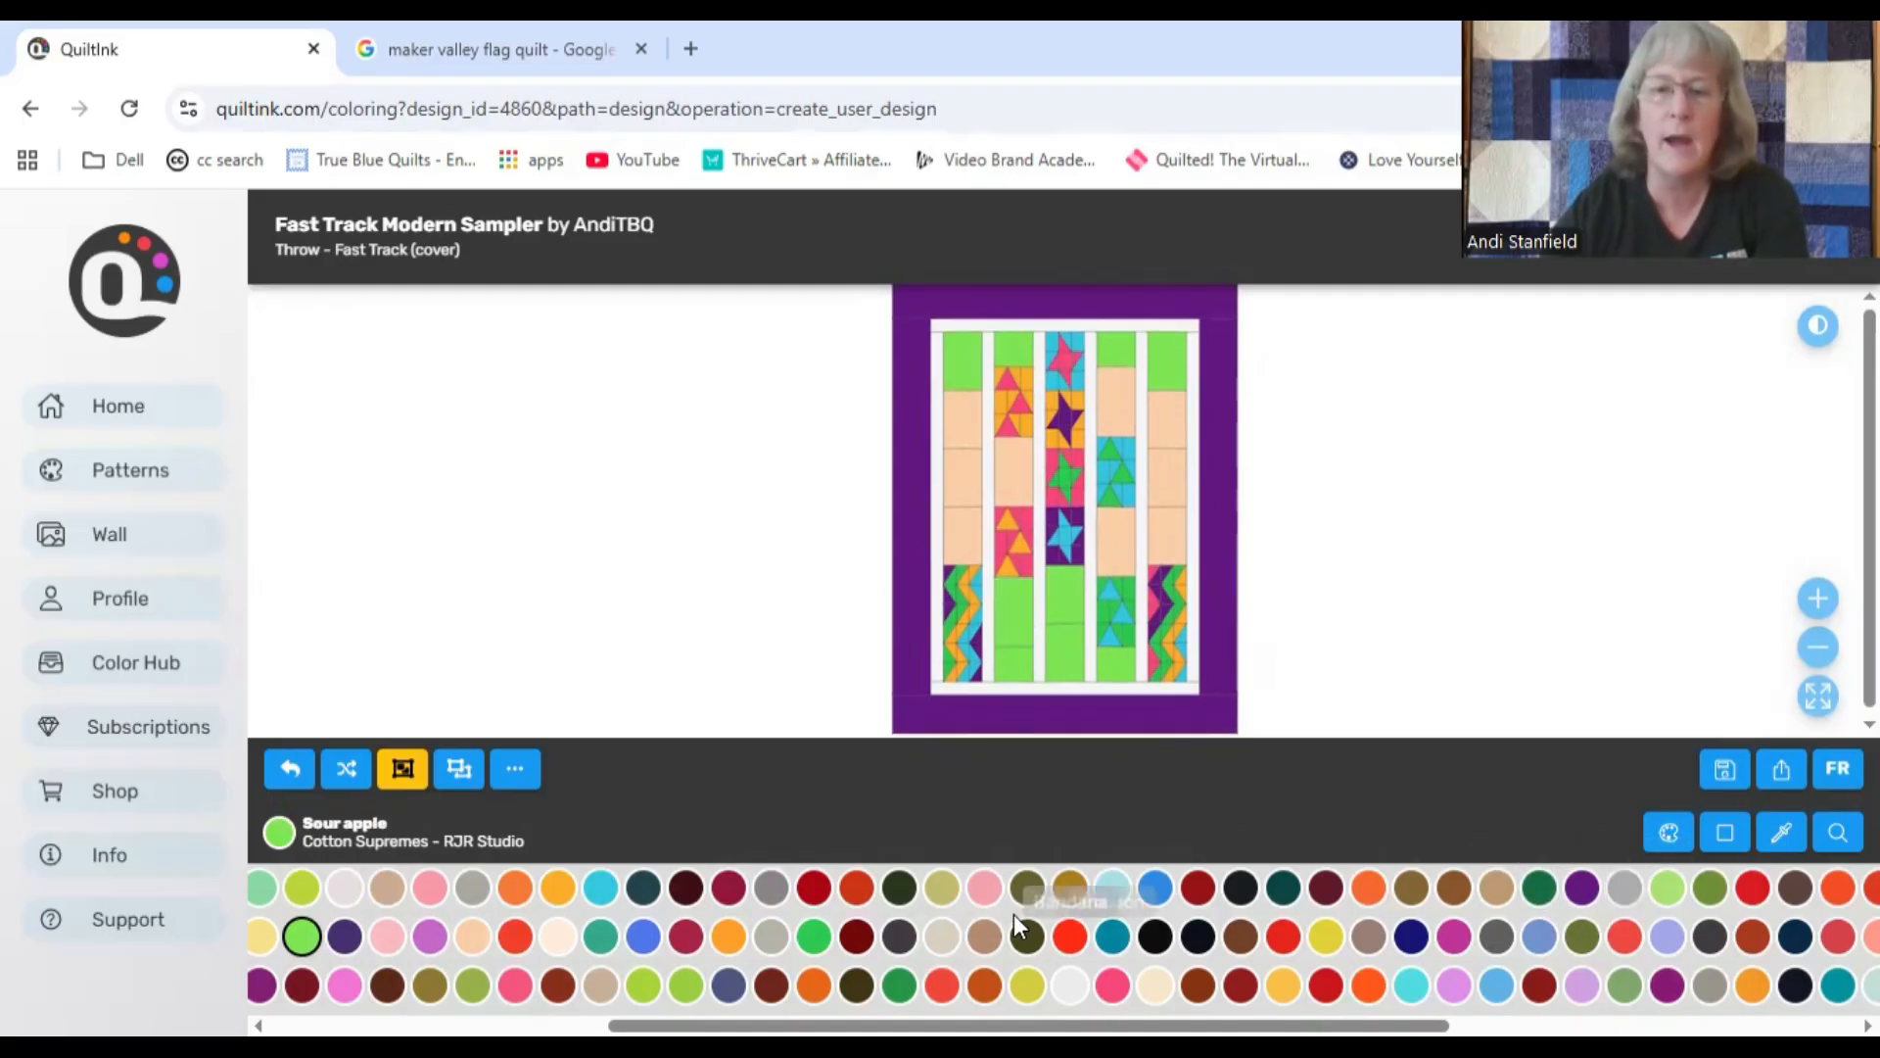
Step: Try Cove on the topmost plain blocks of the four outer columns
left_click(1113, 889)
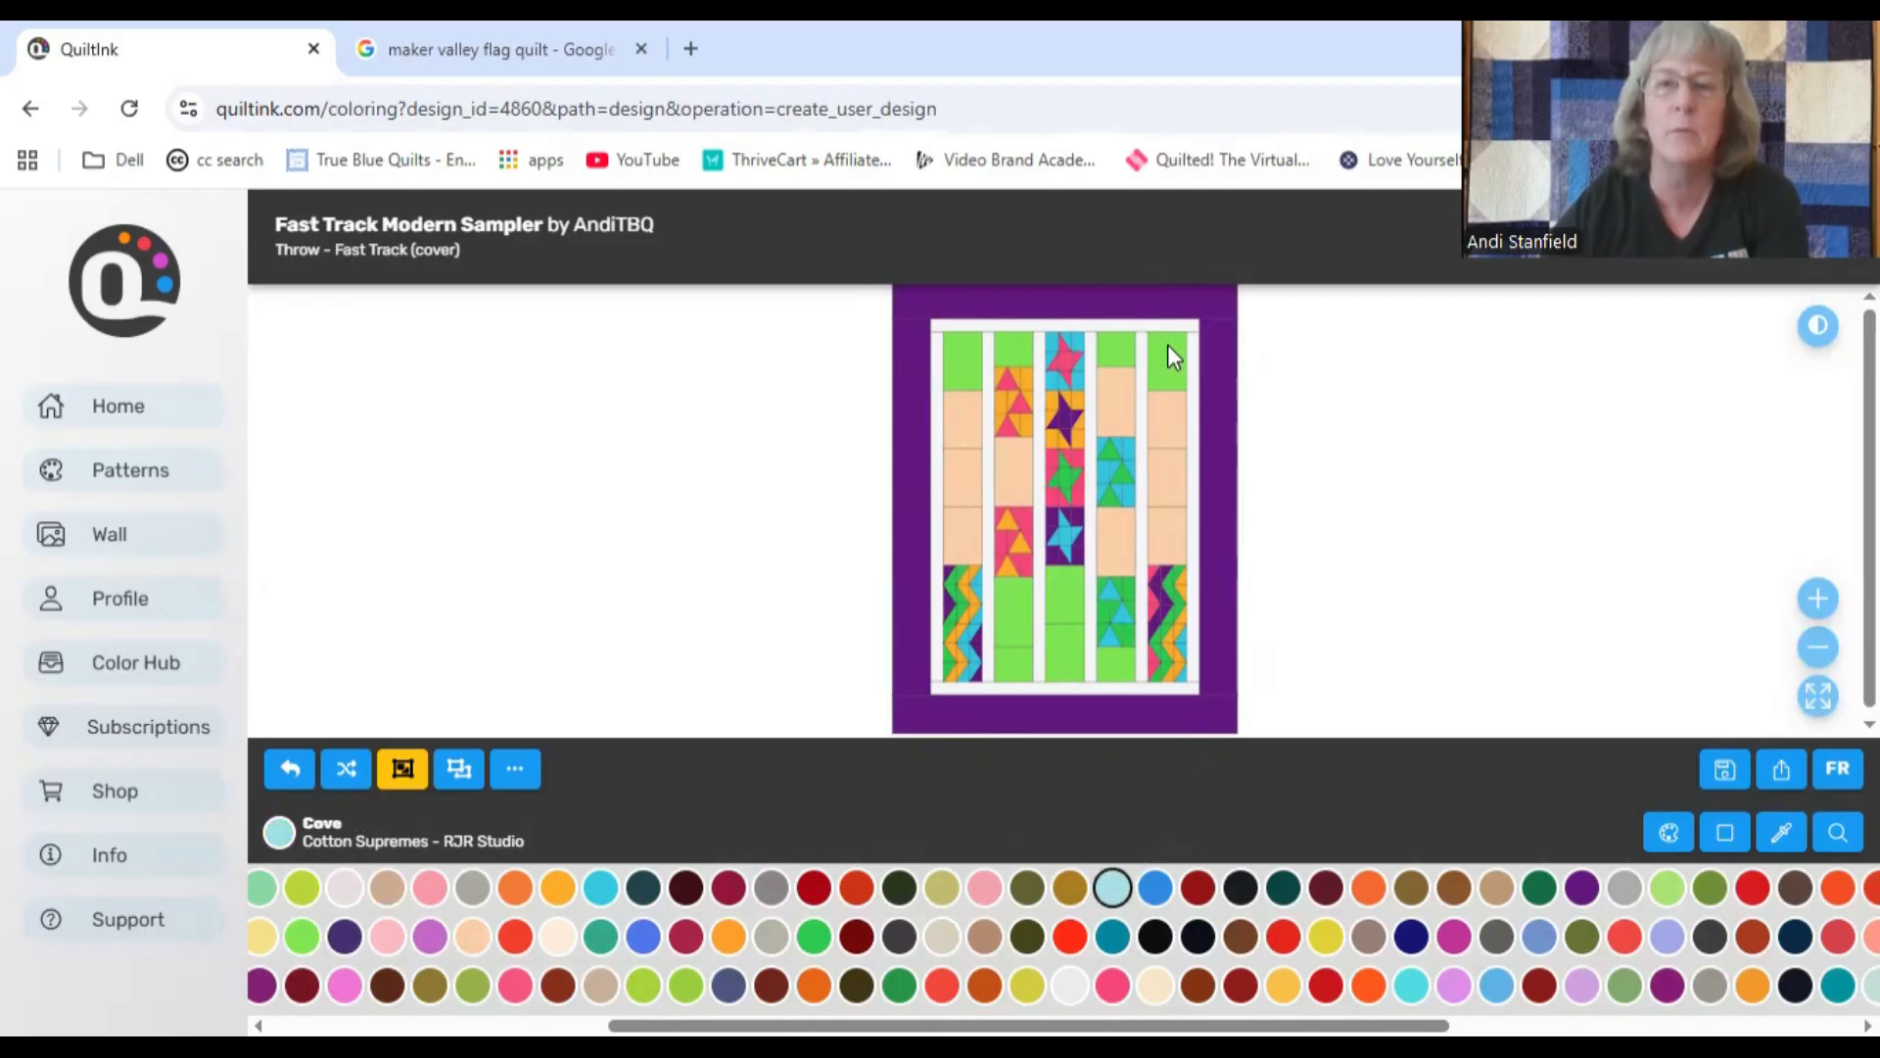
left_click(1119, 345)
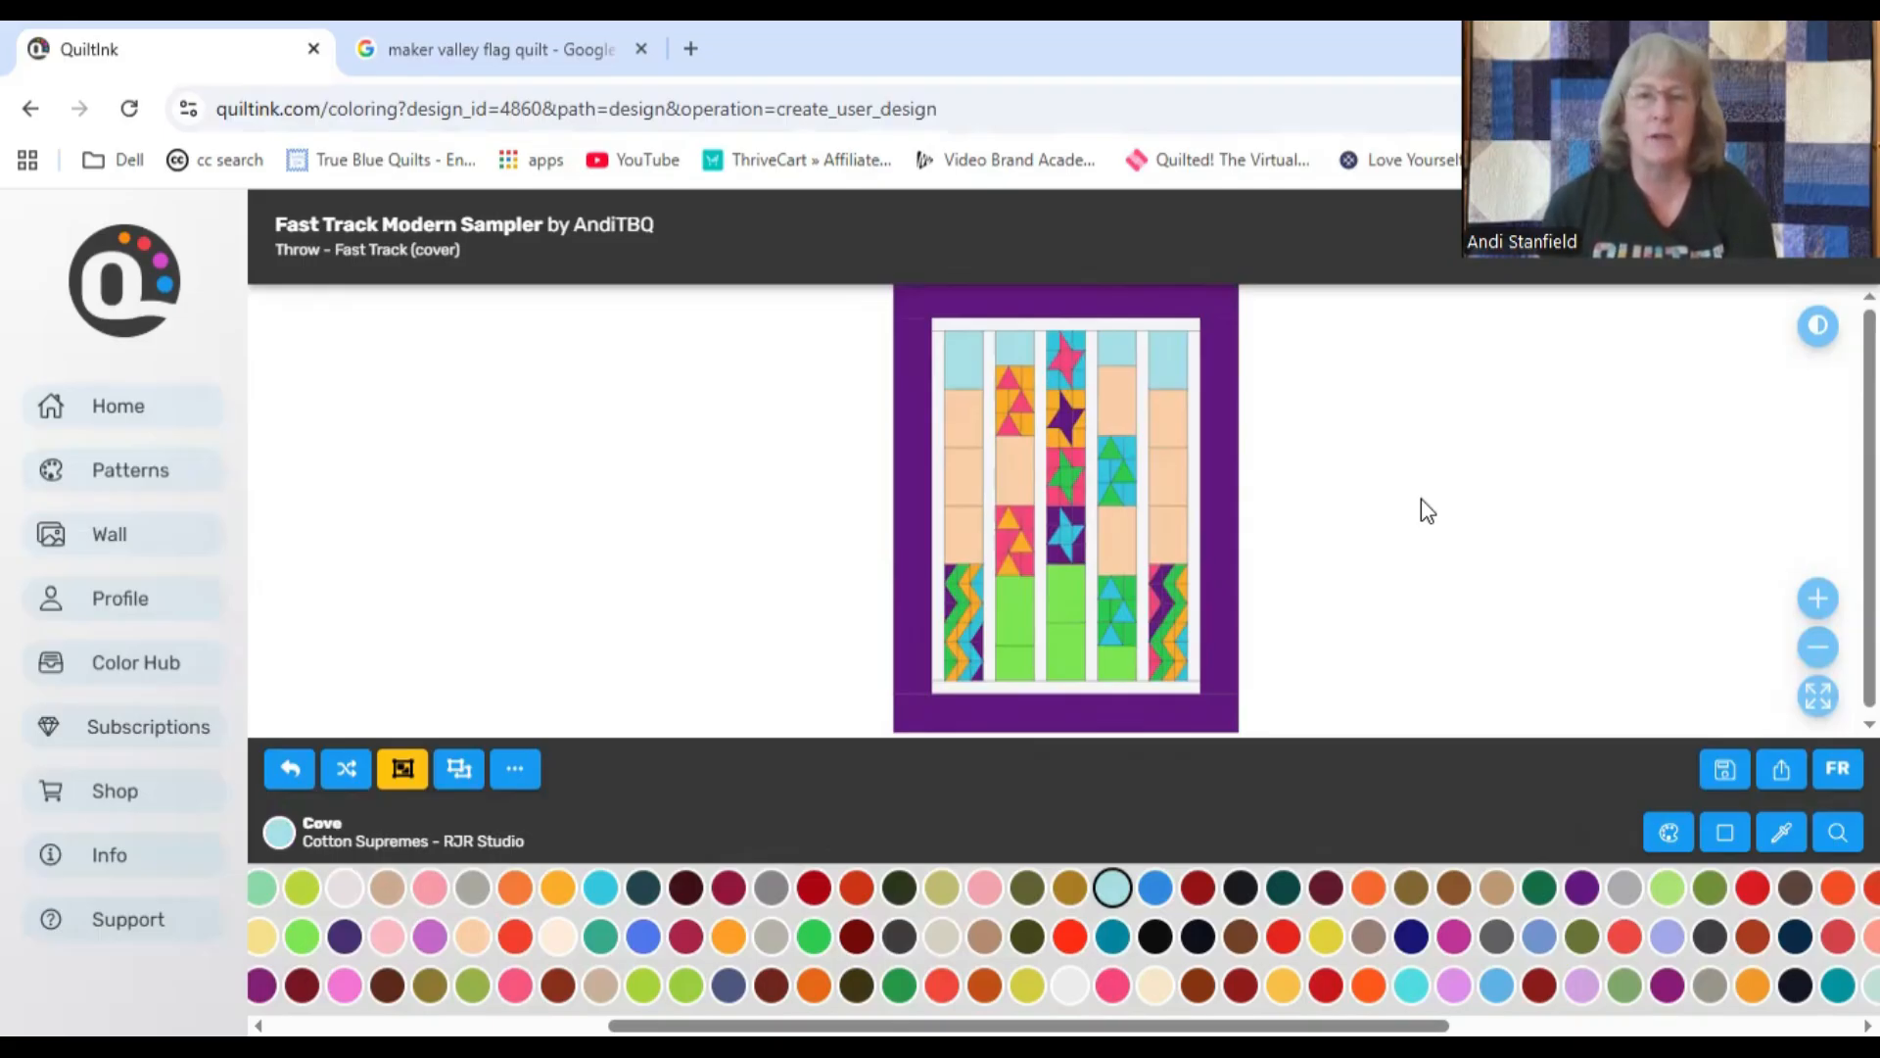
Step: Fill all plain background blocks across the five columns with Silver lining
left_click(942, 937)
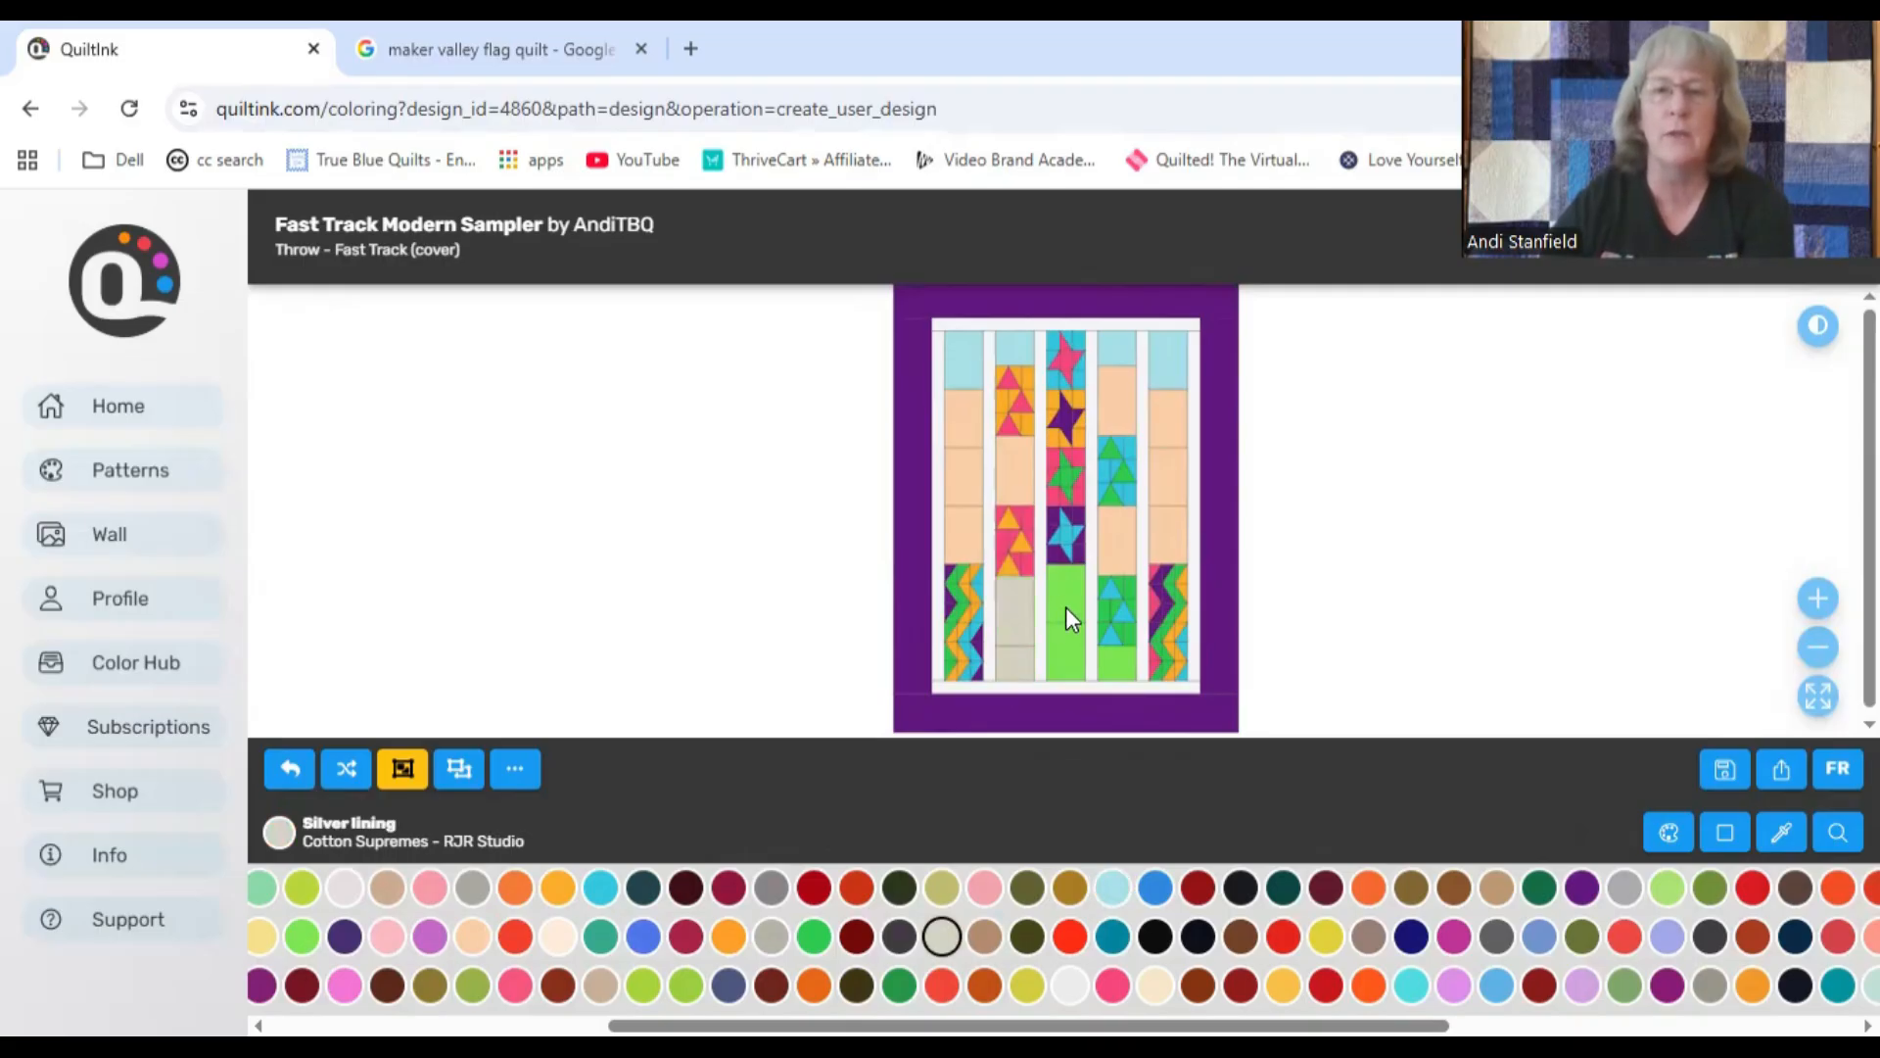
left_click(1114, 662)
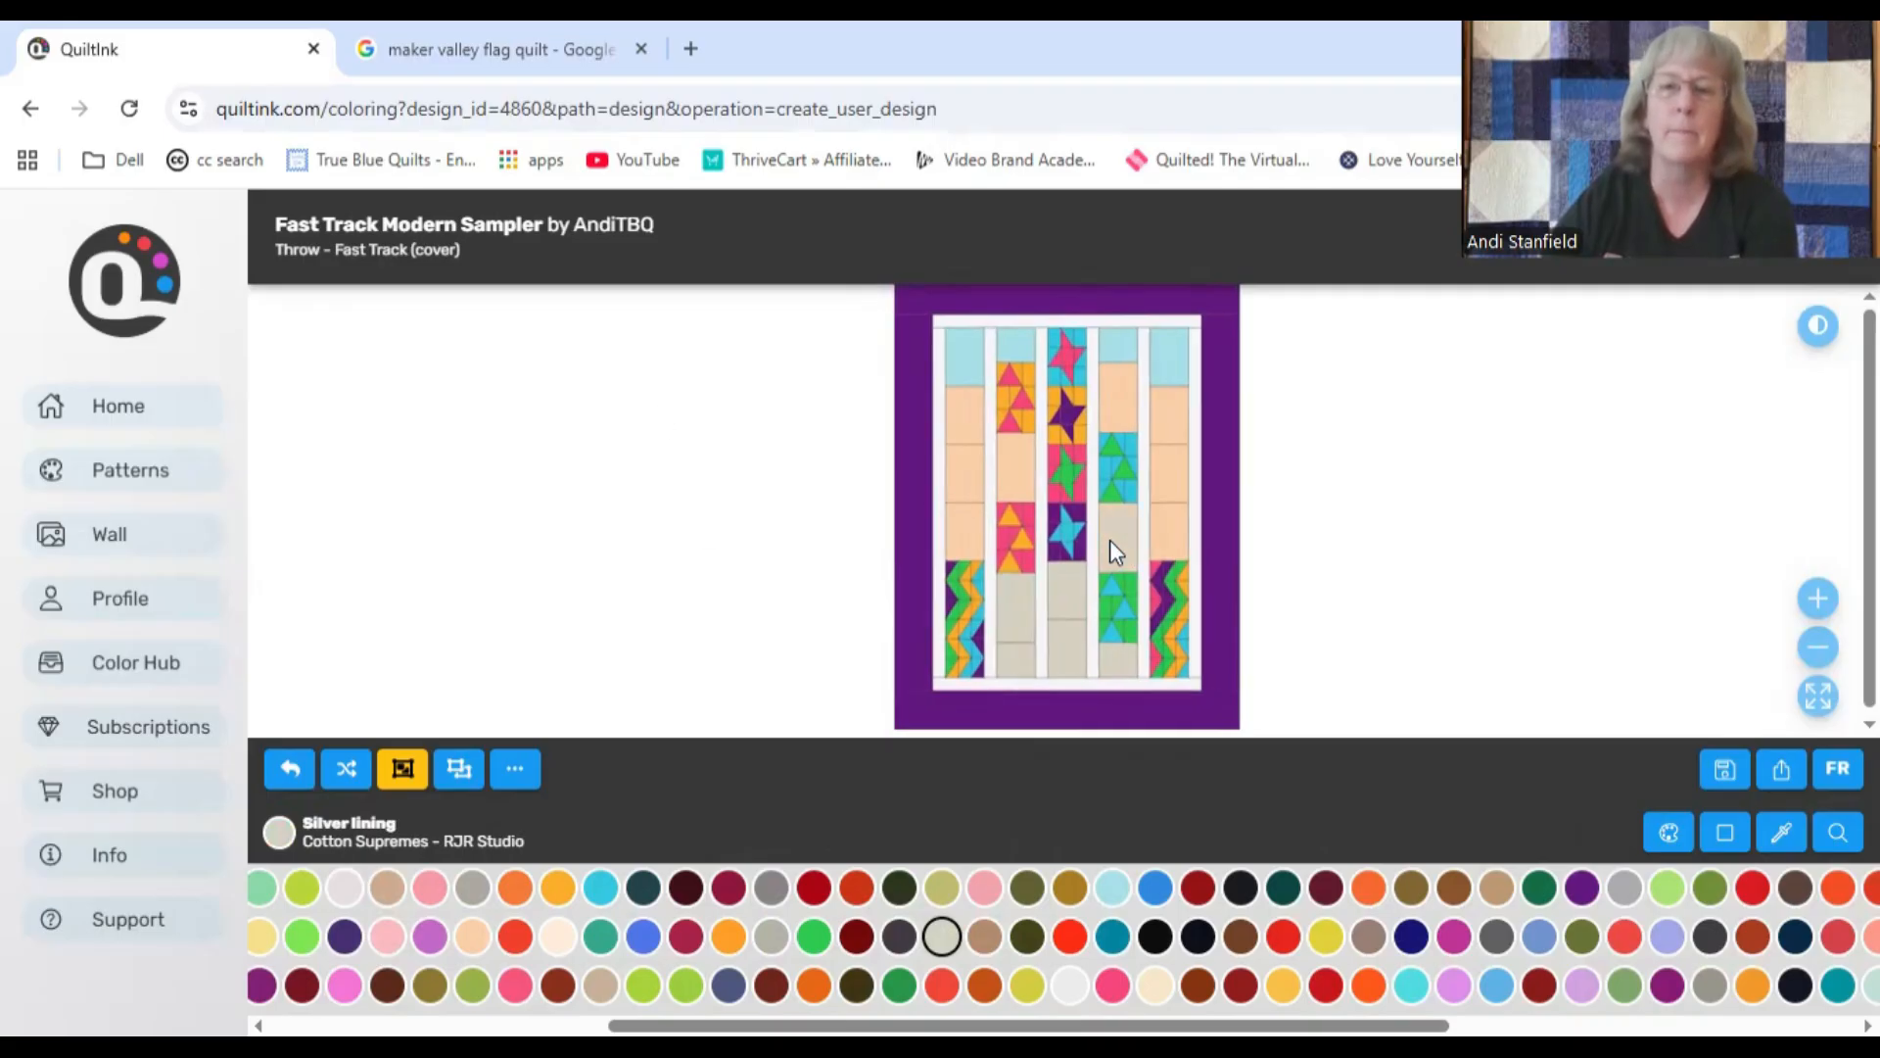
left_click(1168, 531)
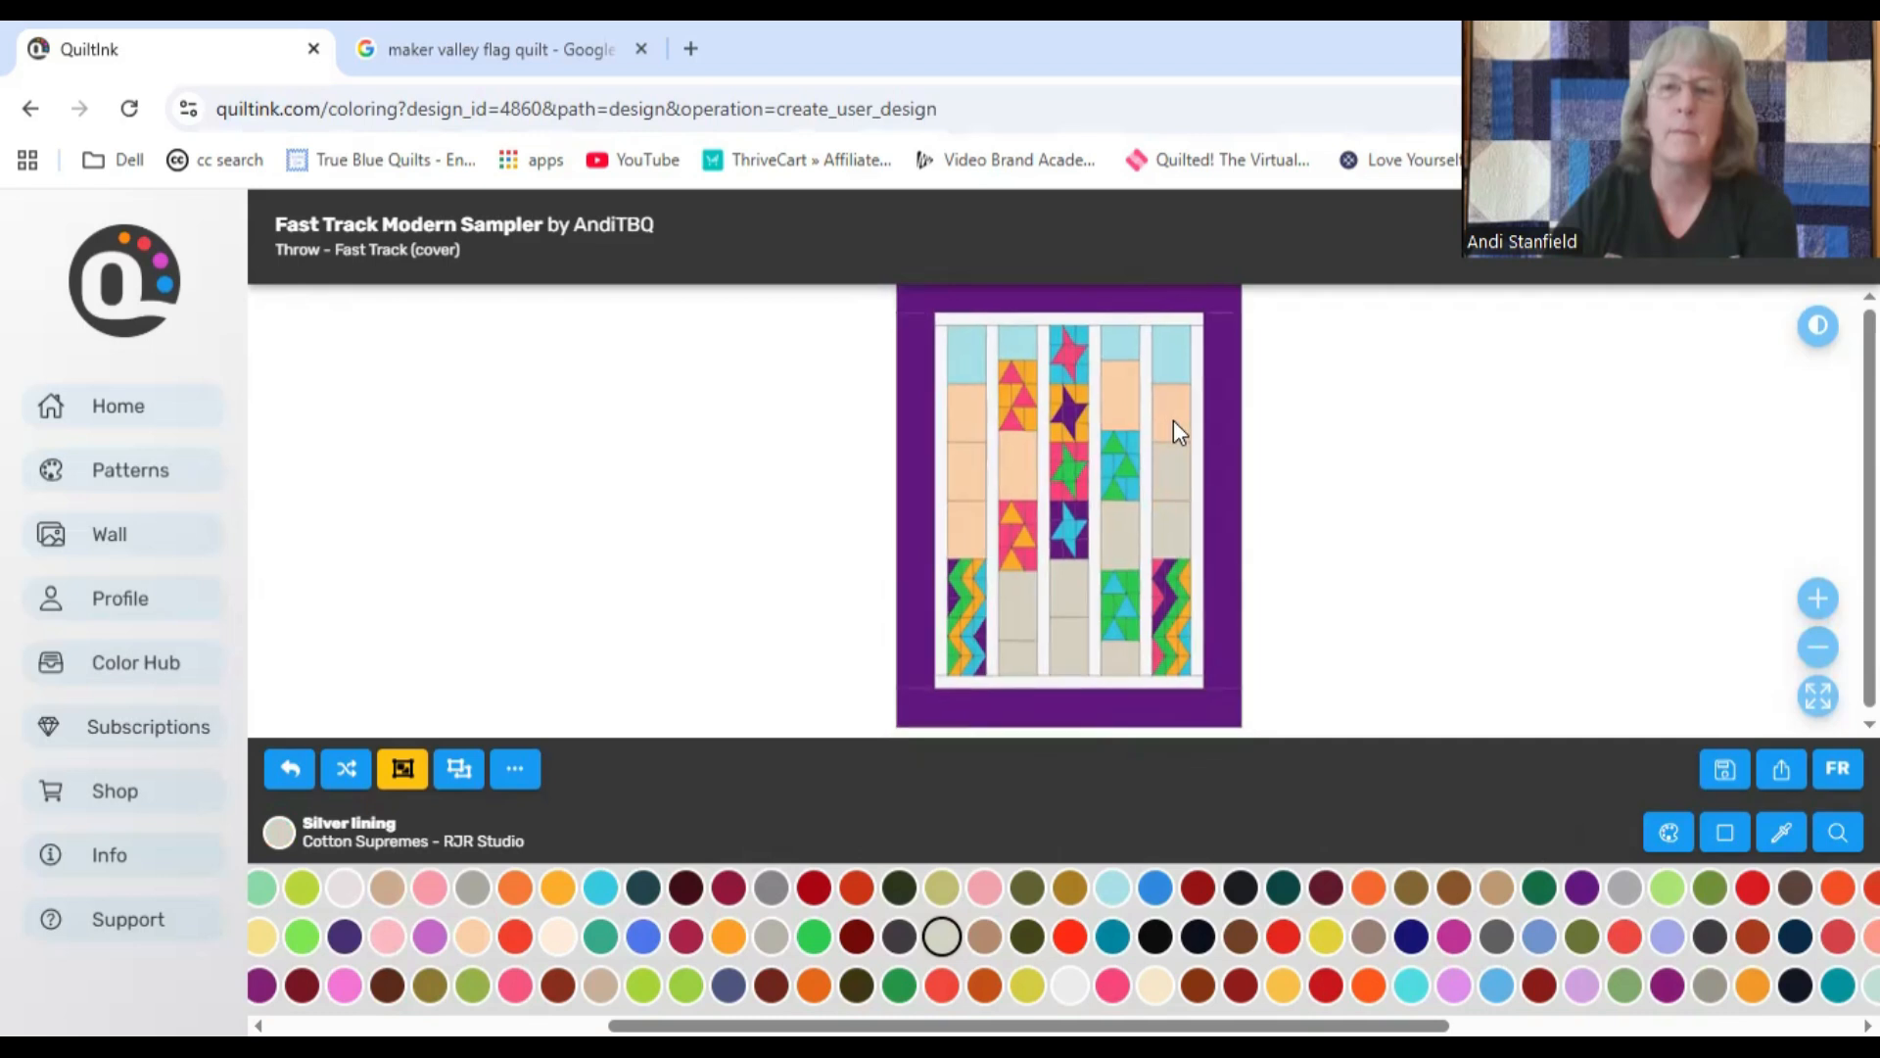
left_click(1171, 354)
left_click(1120, 351)
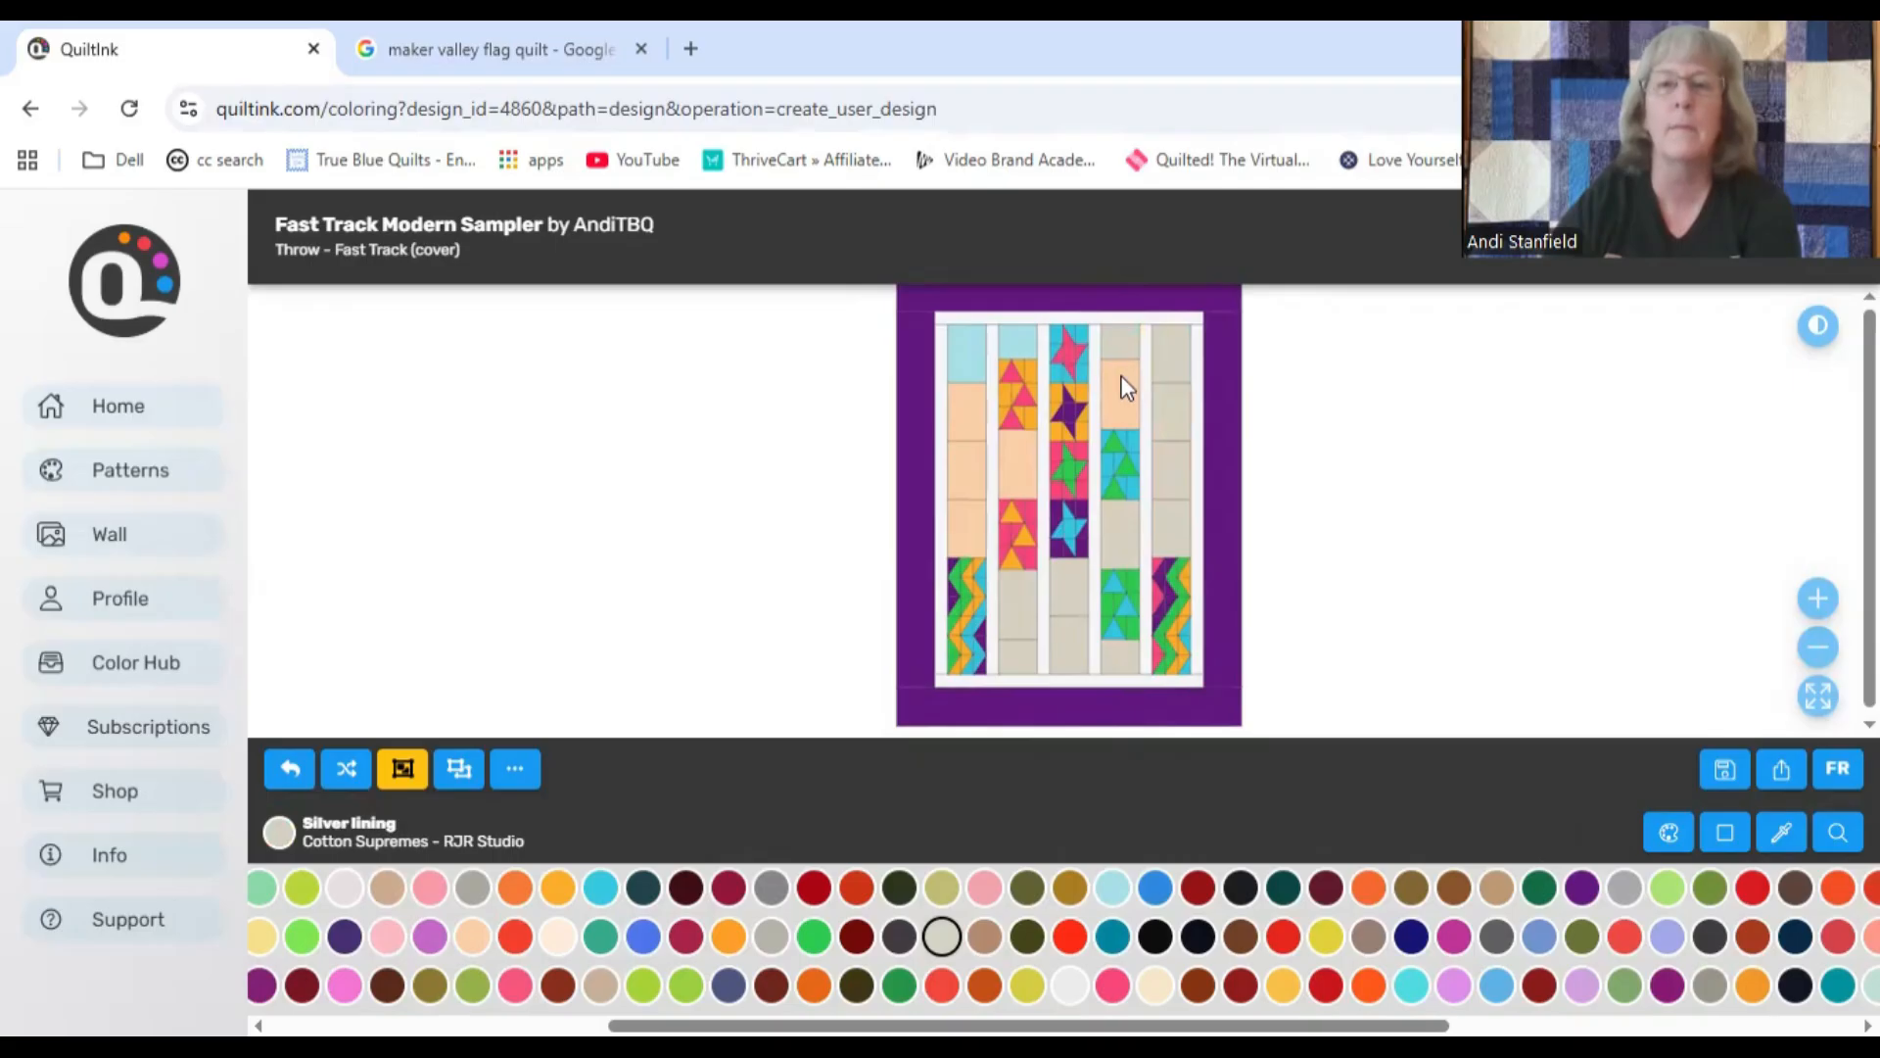
left_click(1011, 455)
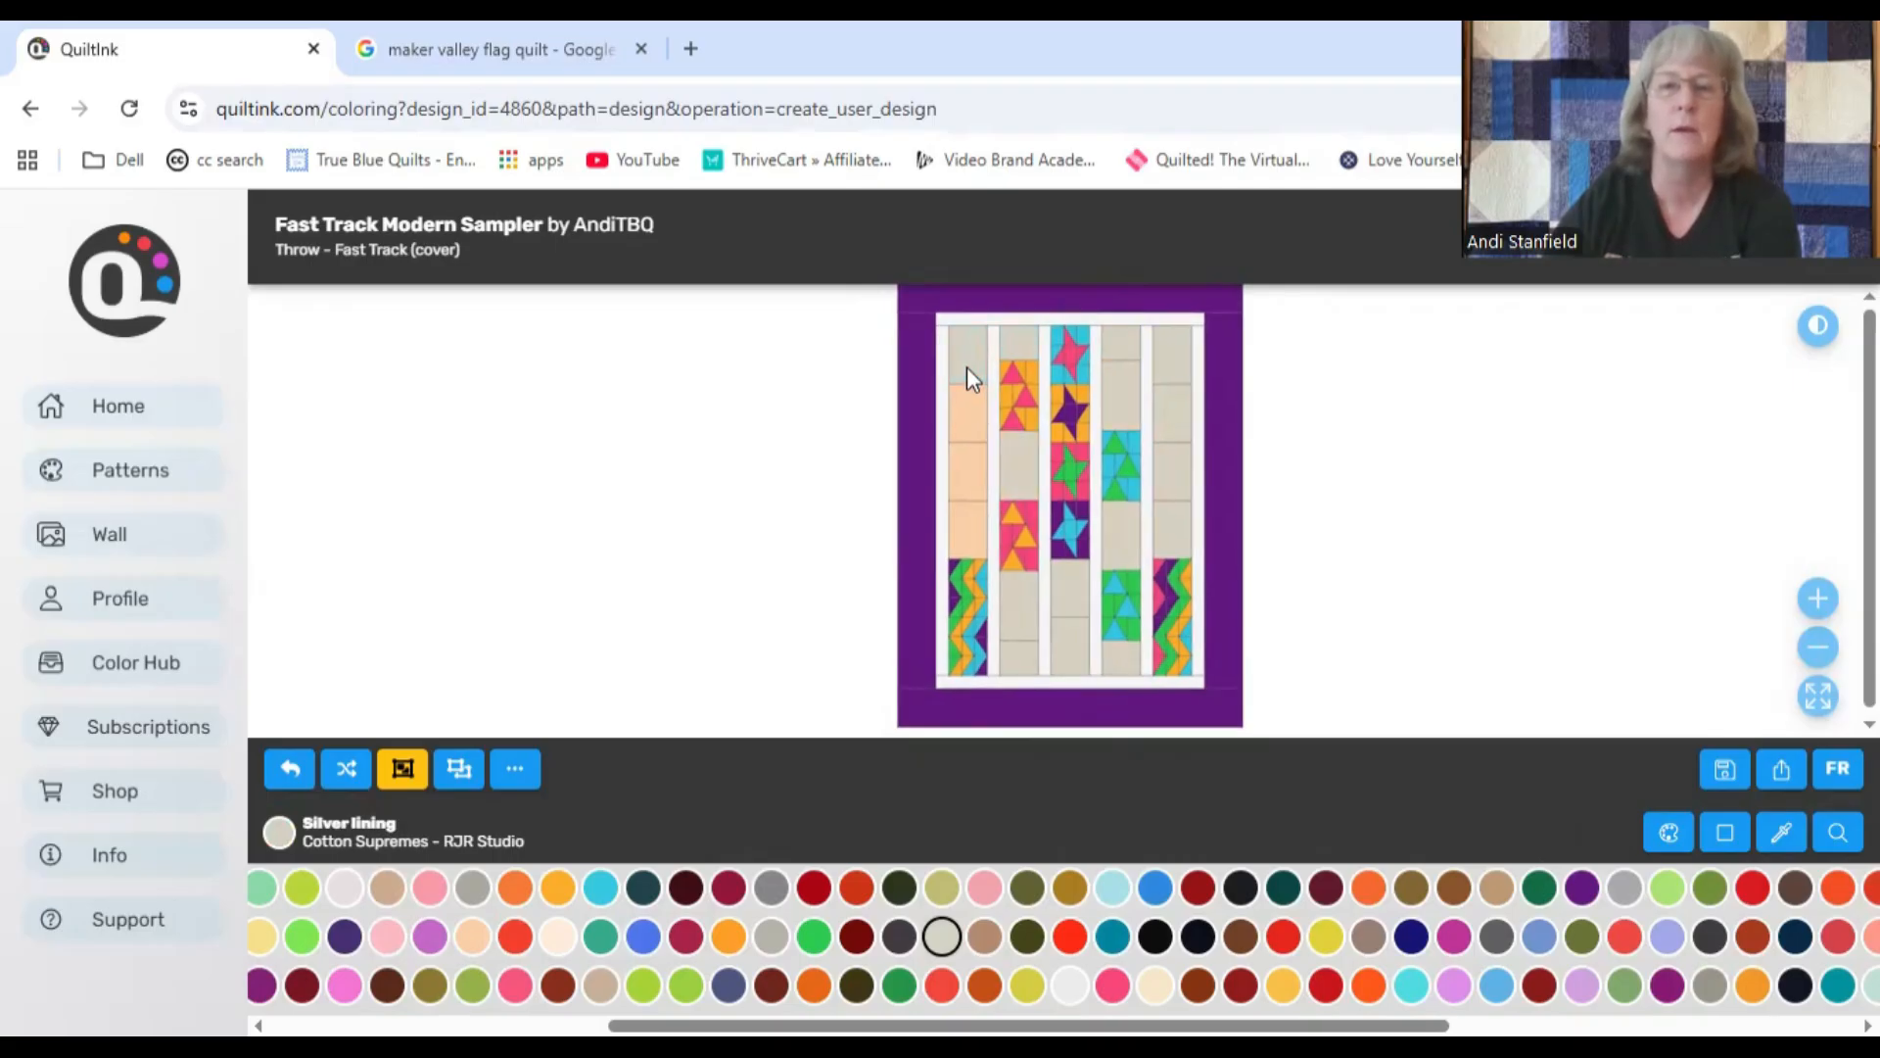
left_click(969, 502)
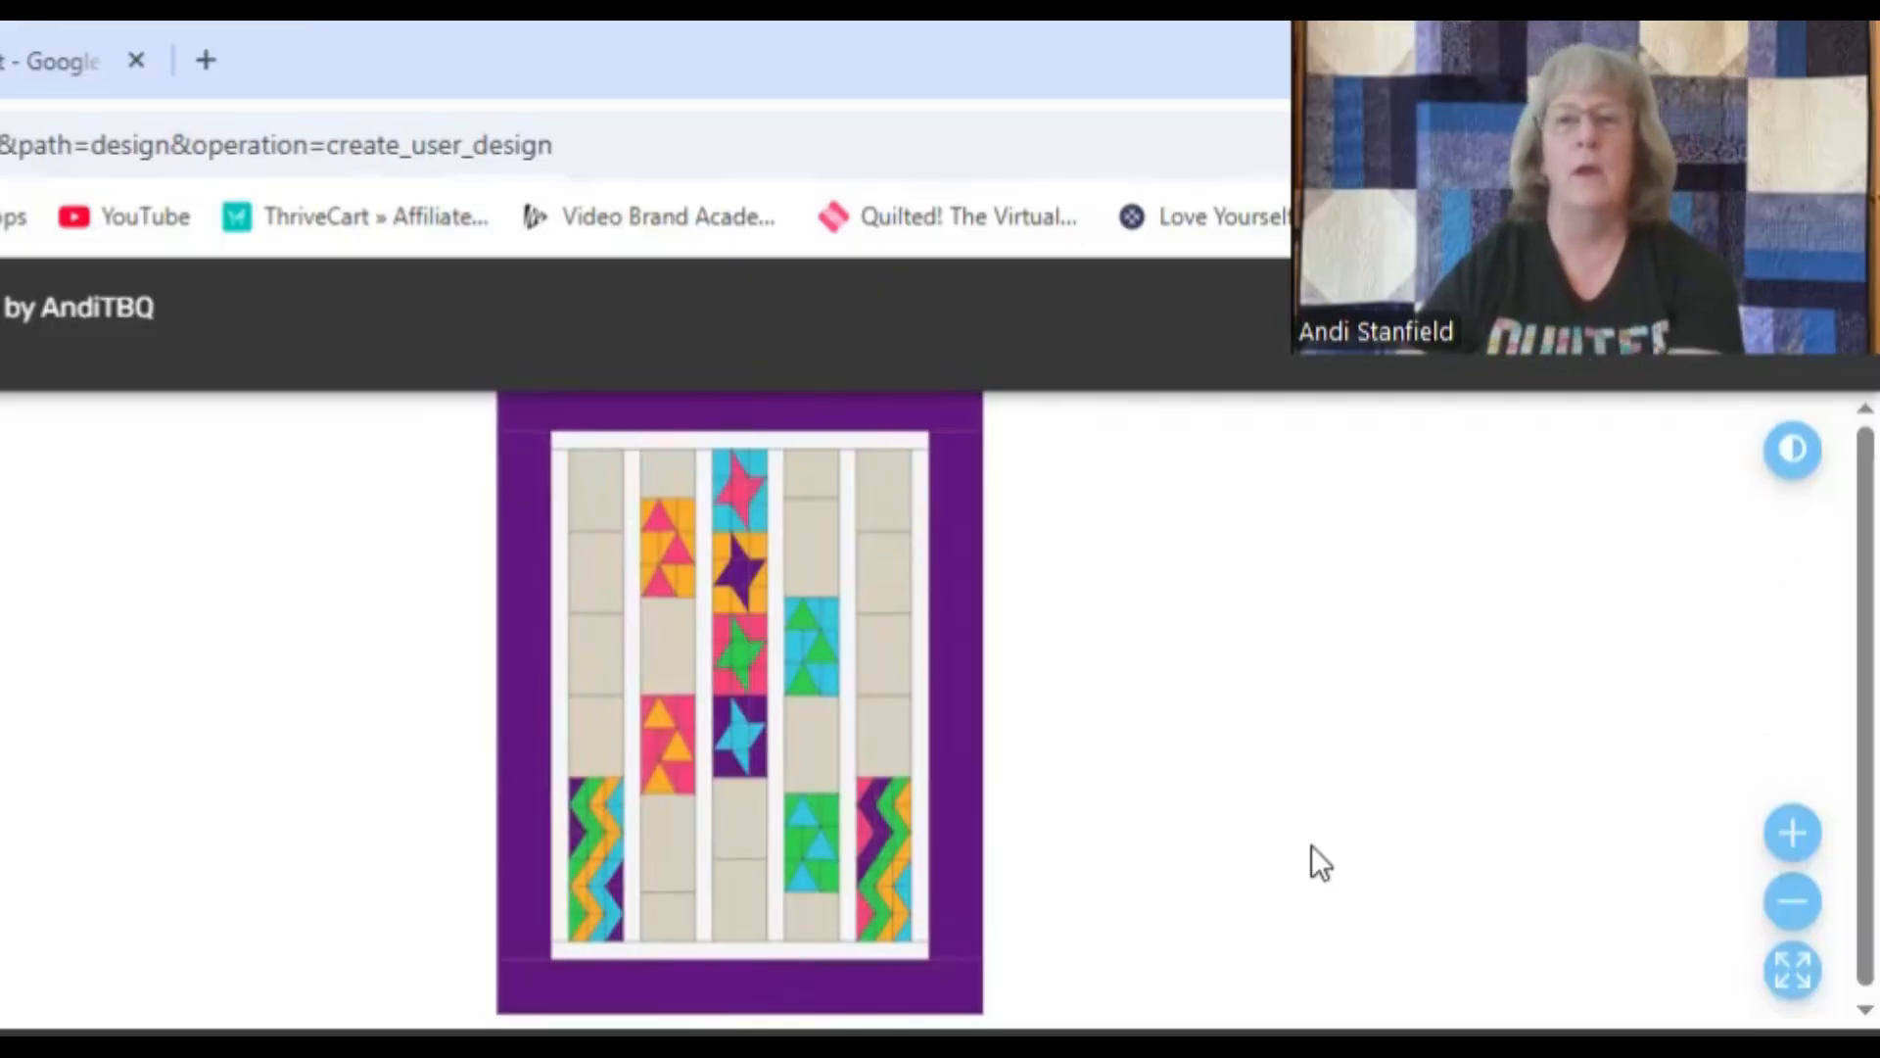